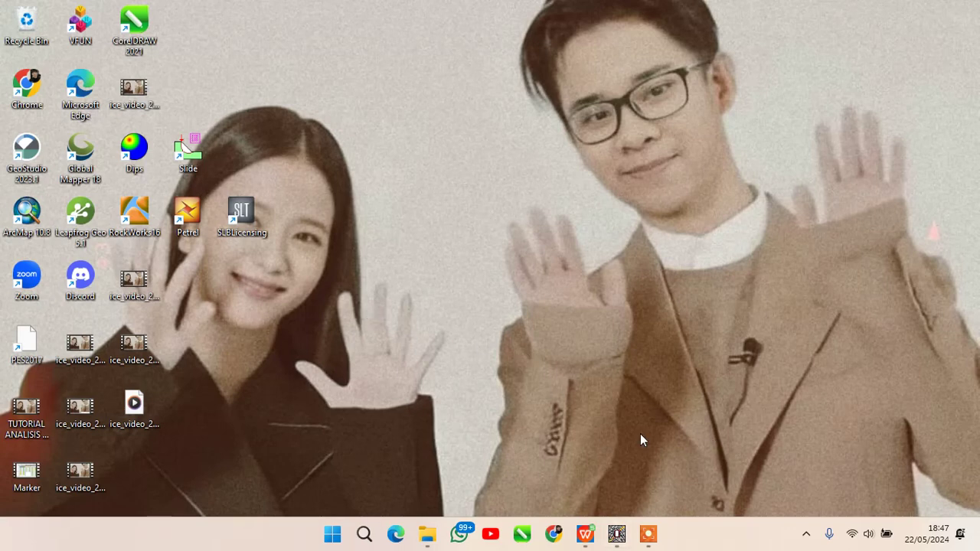
Step: Review the slope coordinates and material properties in Soal FEM.xlsx, and create a new project in Phase2
left_click(585, 534)
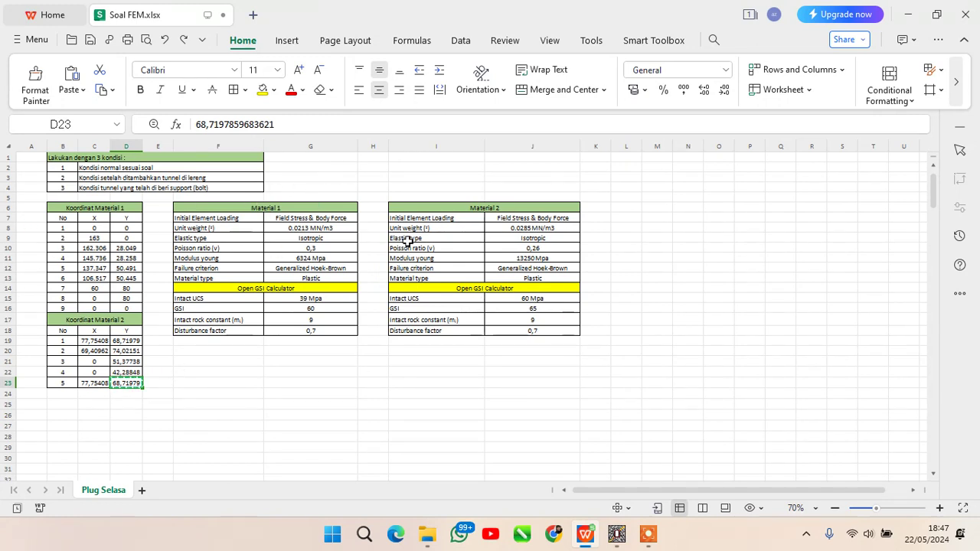
left_click(339, 383)
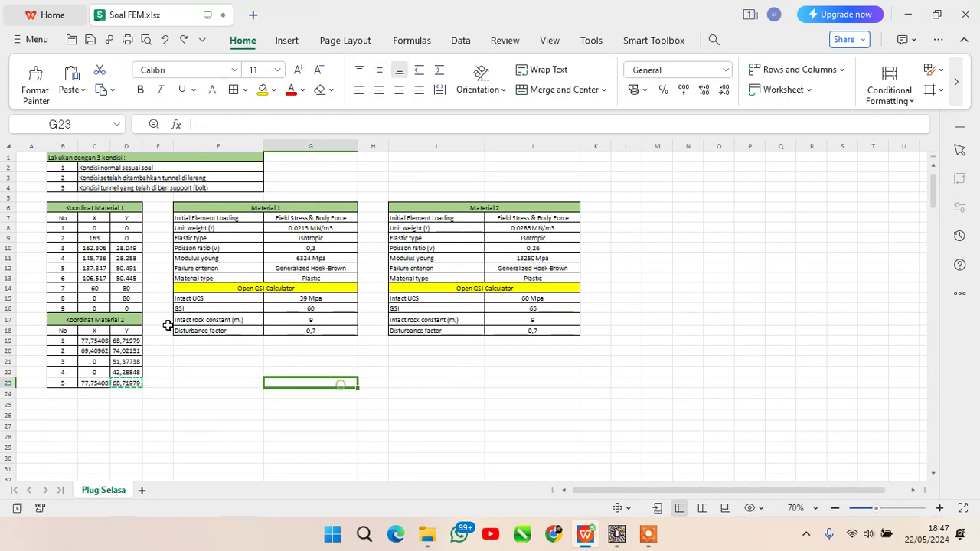
left_click(617, 534)
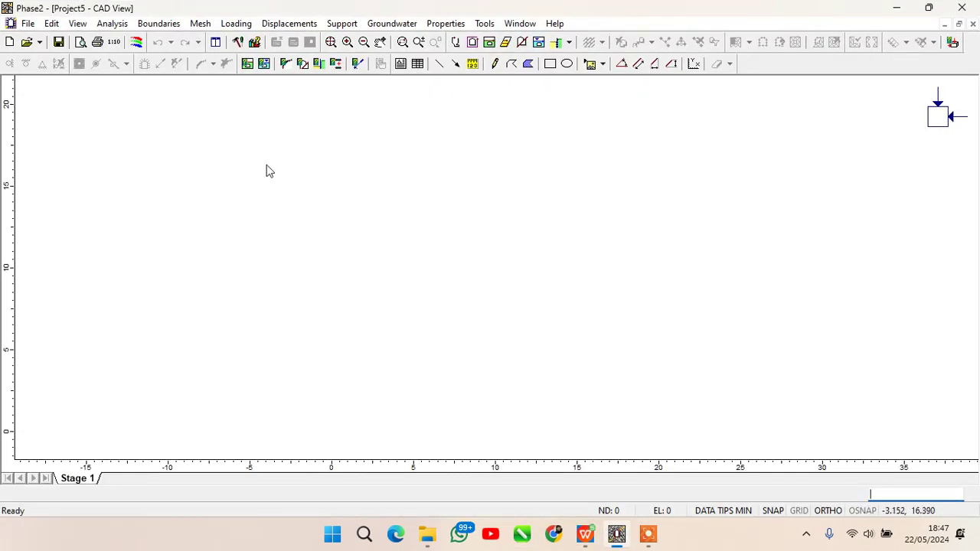
left_click(28, 23)
left_click(51, 37)
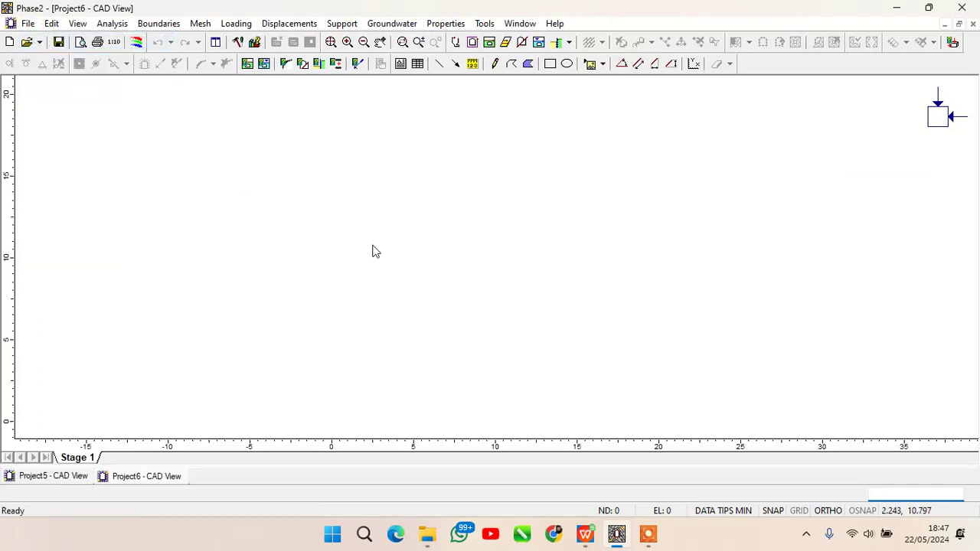
Step: Add an external boundary from the nine Material 1 X and Y coordinates in C8:D16 of the Soal FEM.xlsx spreadsheet
left_click(160, 24)
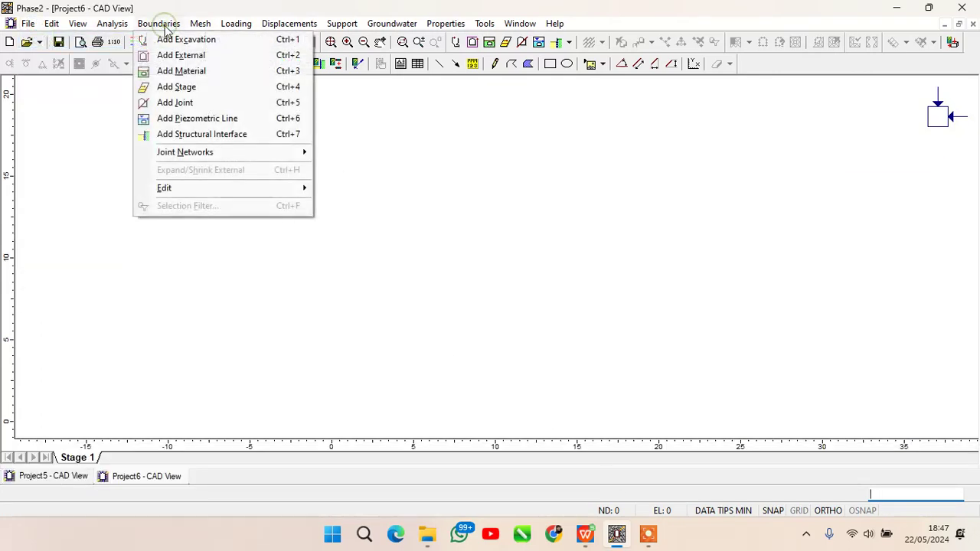
left_click(178, 46)
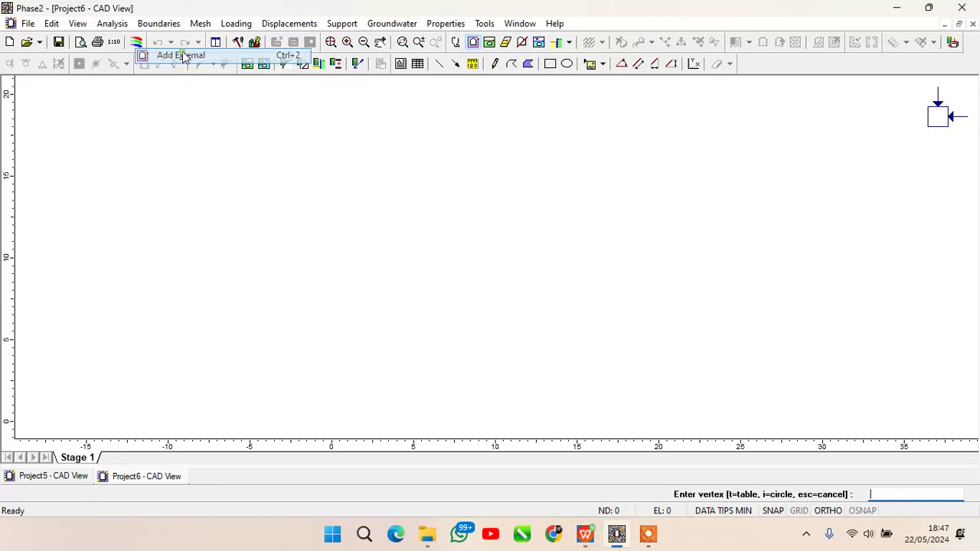
right_click(421, 166)
left_click(492, 331)
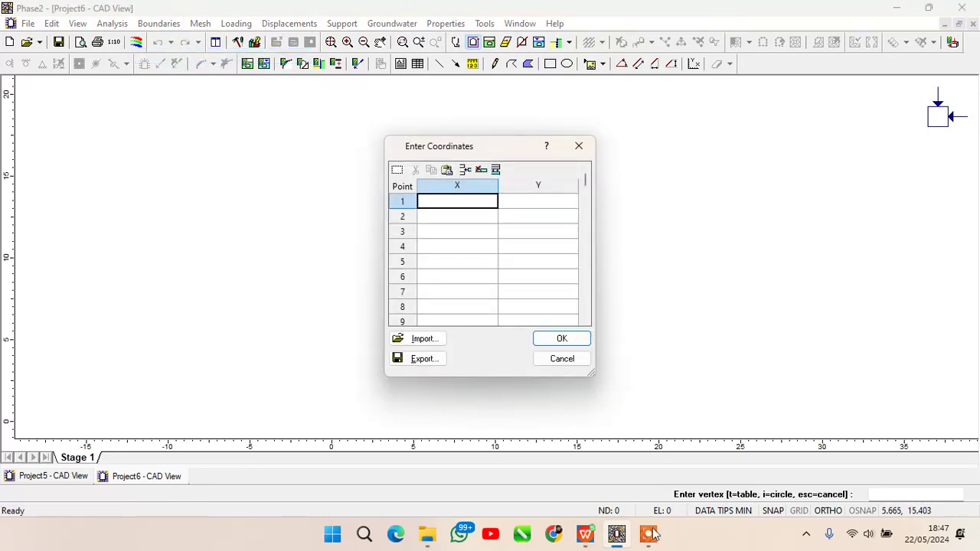
left_click(589, 536)
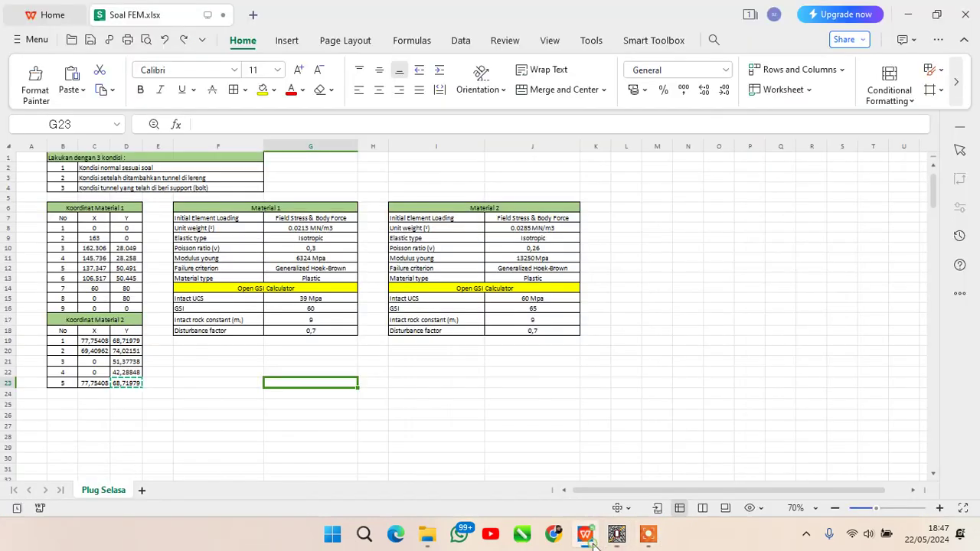
left_click(95, 228)
left_click_drag(111, 240, 125, 306)
key("ctrl+c")
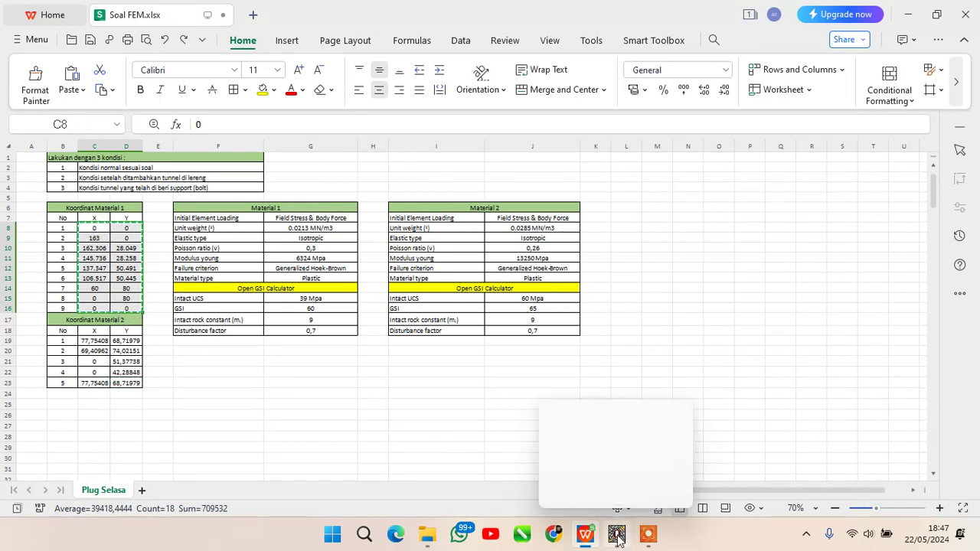
left_click(618, 534)
key("ctrl+v")
left_click(562, 339)
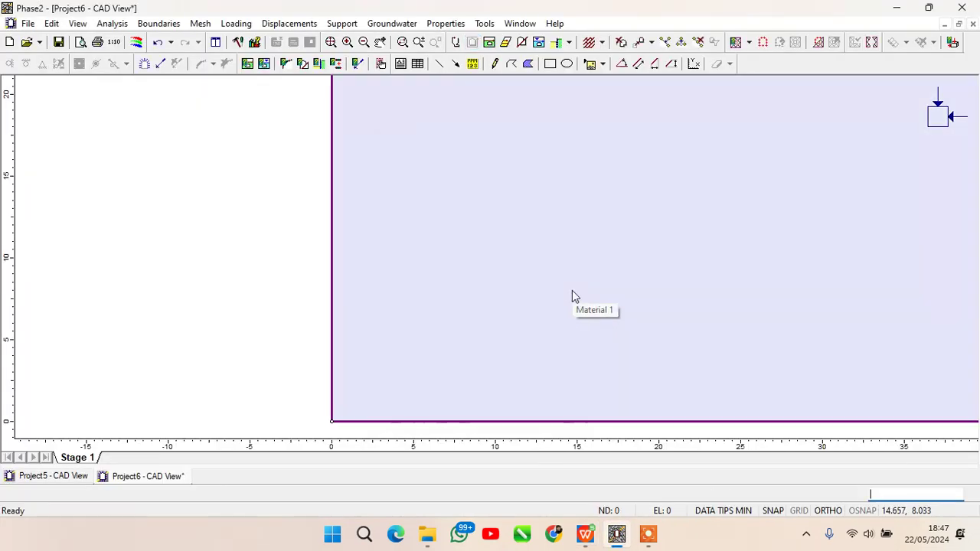
Step: Start a material boundary inside the slope model and open its coordinate table
scroll(581, 285, "down", 5)
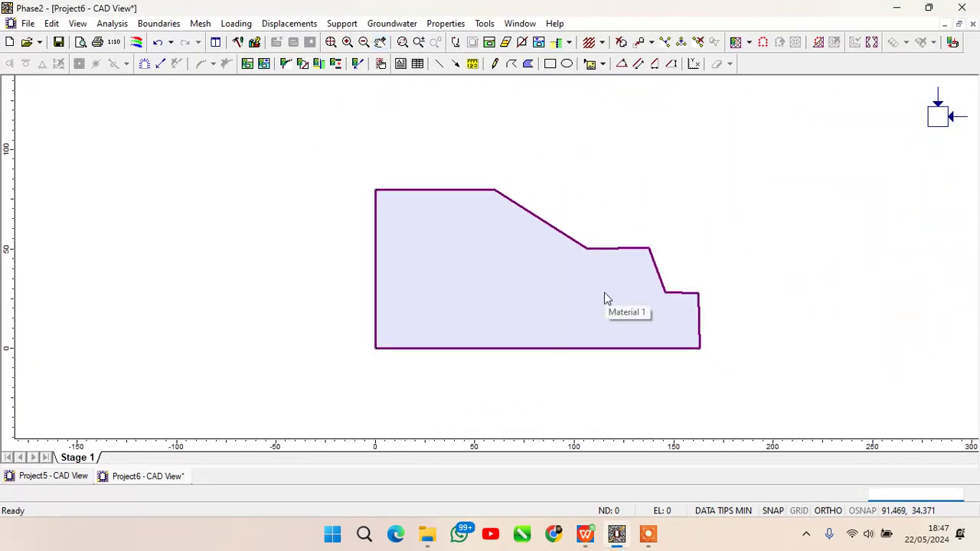
left_click(150, 25)
left_click(185, 70)
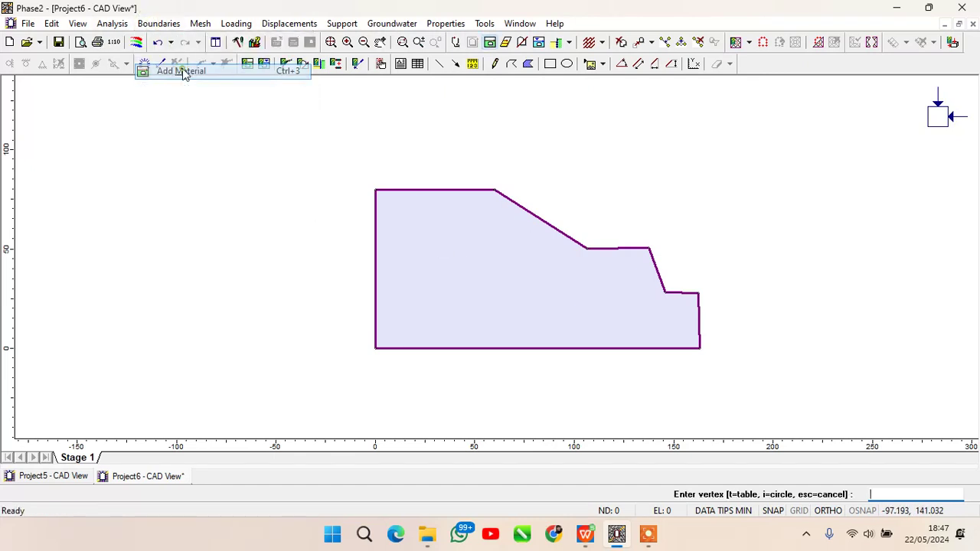
right_click(514, 275)
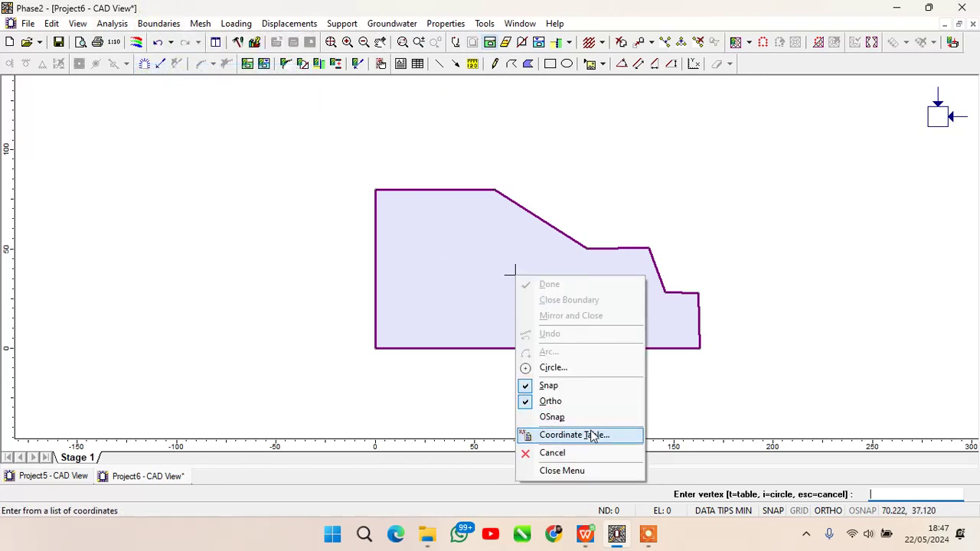
left_click(587, 435)
Step: Copy the Material 2 point 1 X value from spreadsheet cell C19 into the coordinate table as 77,754076
left_click(586, 533)
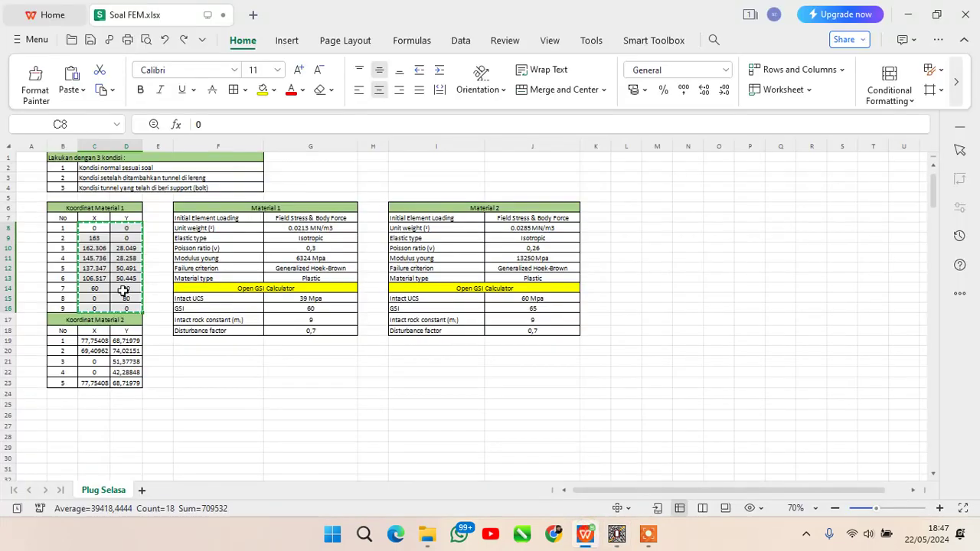
left_click(95, 340)
left_click(617, 534)
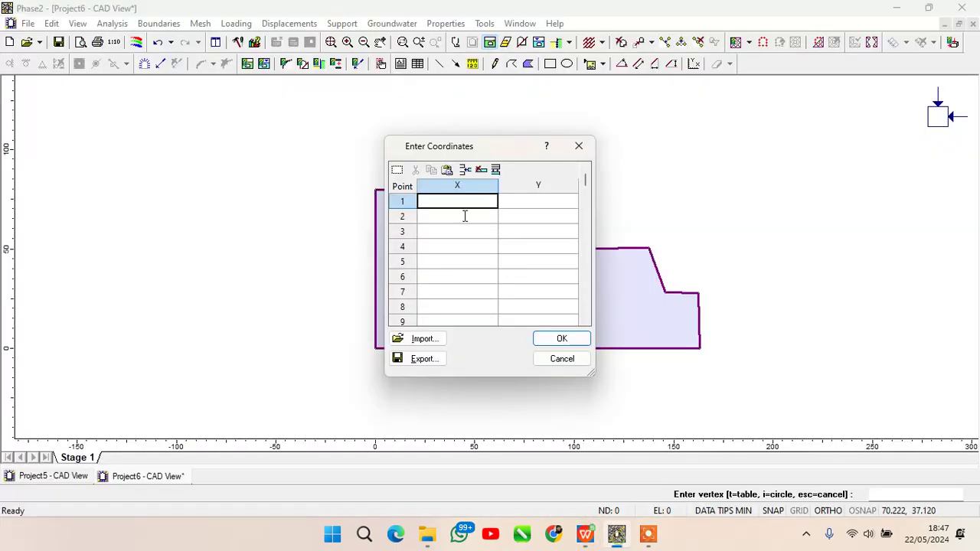
key("ctrl+v")
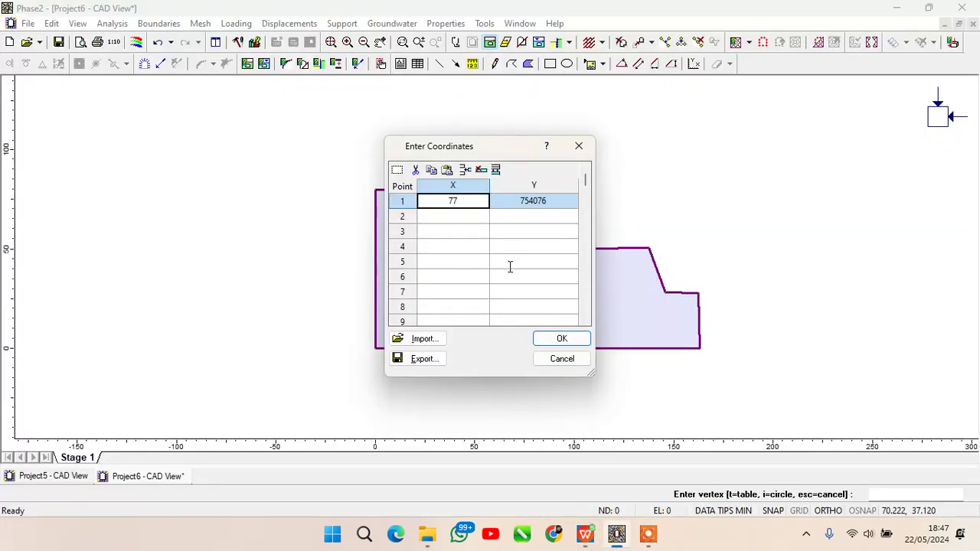
left_click(499, 202)
left_click(586, 534)
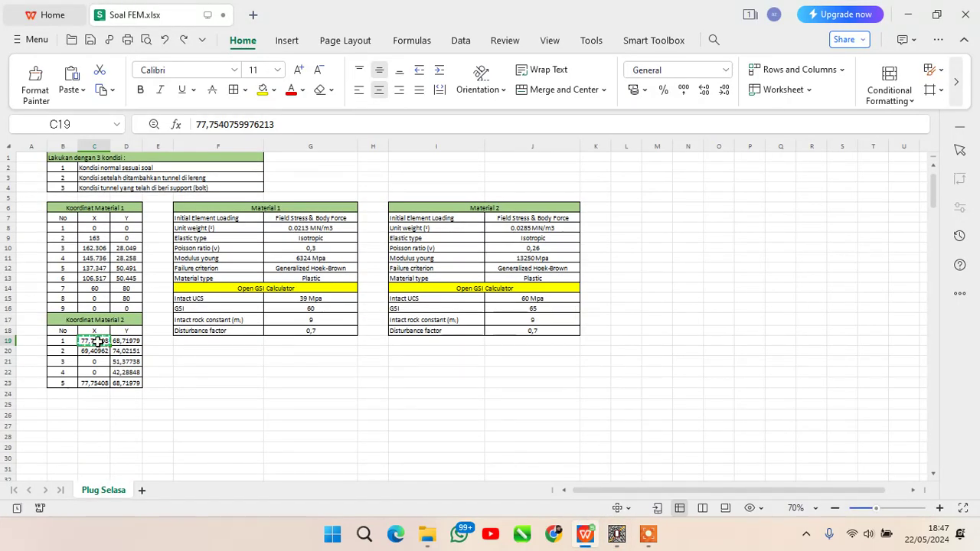
left_click(617, 534)
left_click(457, 204)
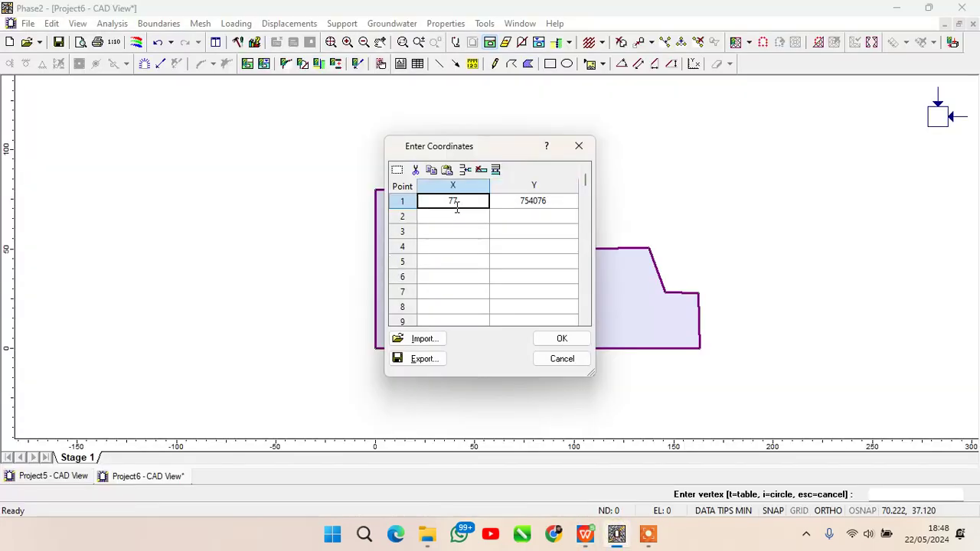
left_click(457, 205)
key("ctrl+v")
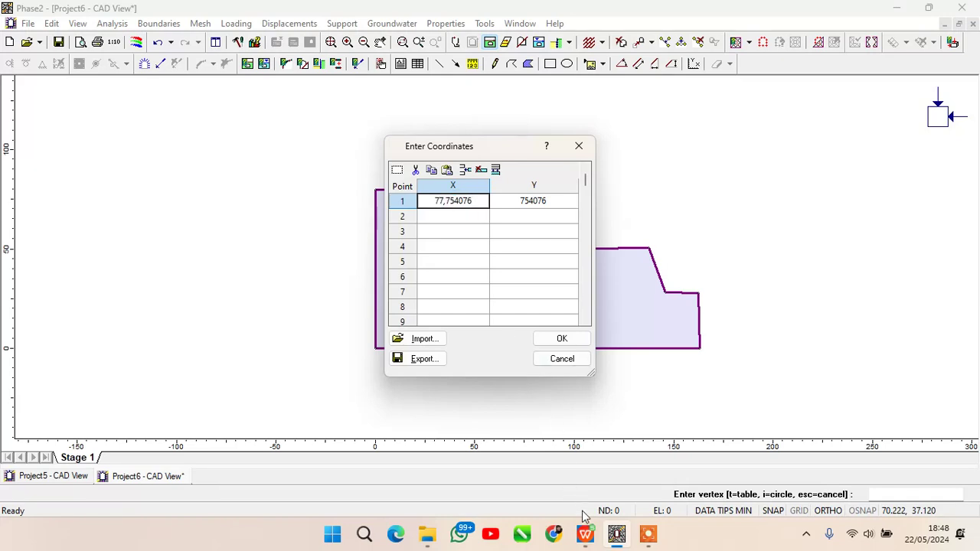
Step: Copy the Material 2 point 2 X value from spreadsheet cell C20 into the coordinate table as 69,40962258
left_click(585, 534)
left_click(104, 352)
key("ctrl+c")
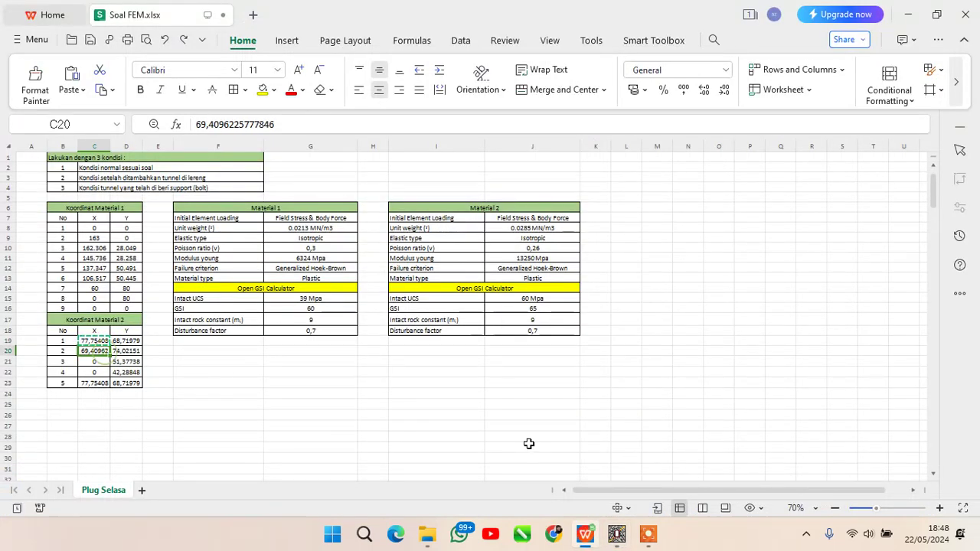
left_click(617, 534)
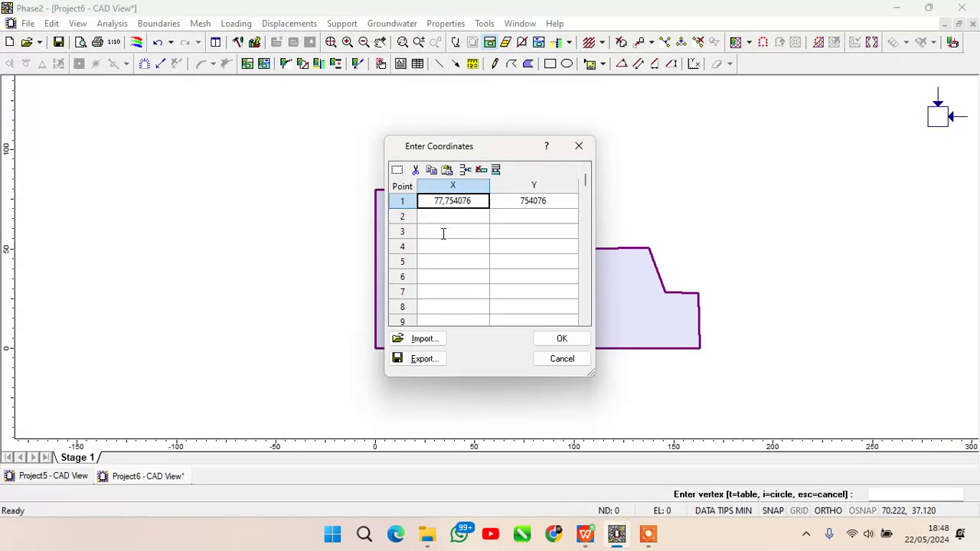
left_click(434, 216)
key("ctrl+v")
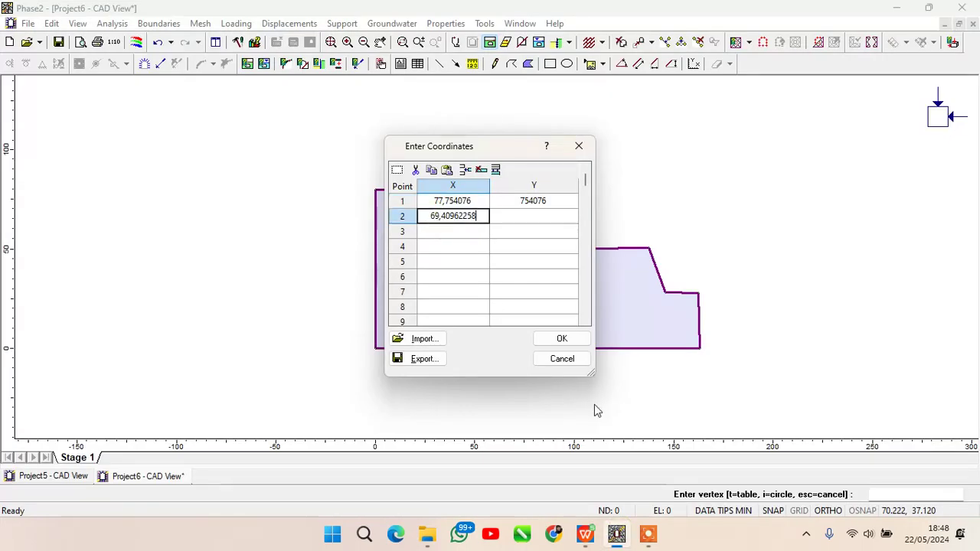
Step: Fill the remaining X values in the coordinate table: 77,754076 from spreadsheet cell C23 for point 5, and 0 for points 3 and 4
left_click(586, 533)
left_click(103, 383)
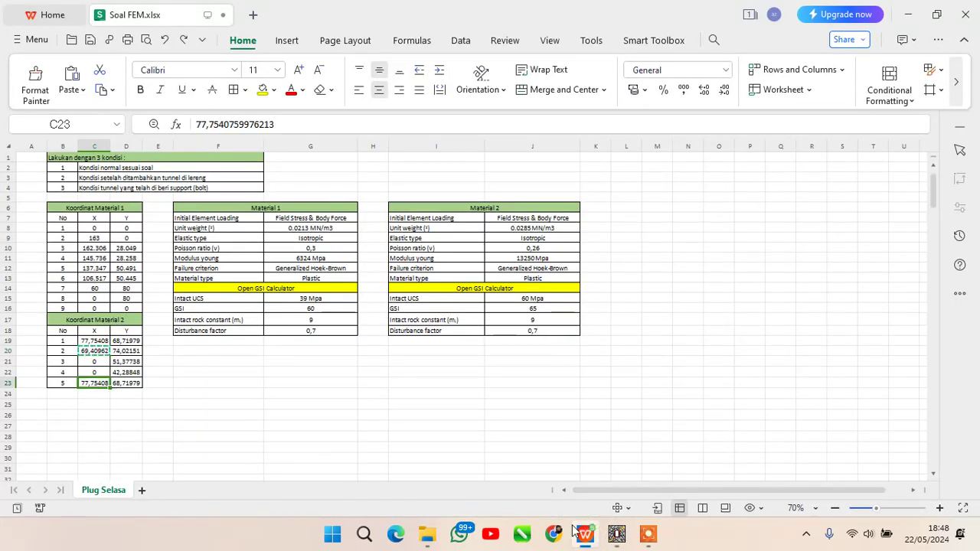
key("ctrl+c")
left_click(617, 534)
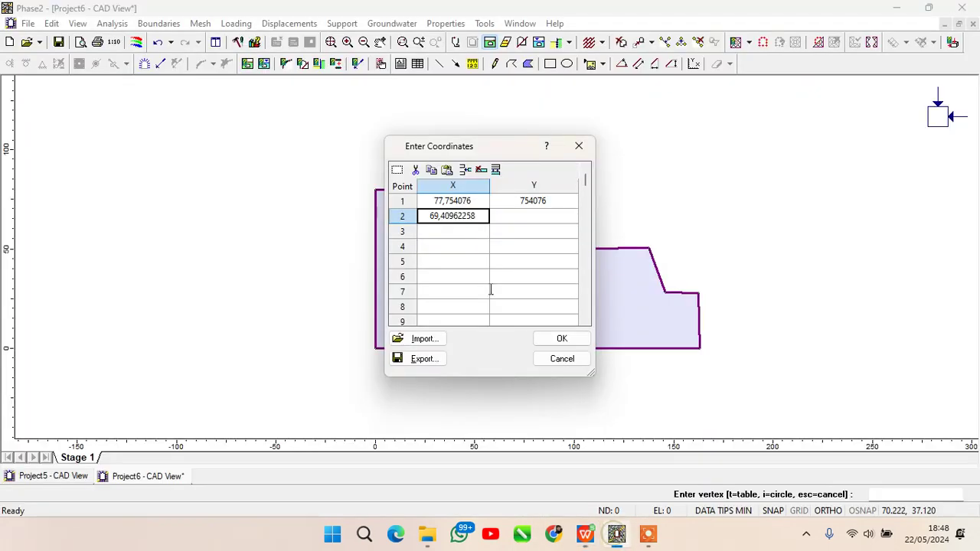
left_click(443, 262)
key("ctrl+v")
left_click(443, 234)
type("0")
key("Return")
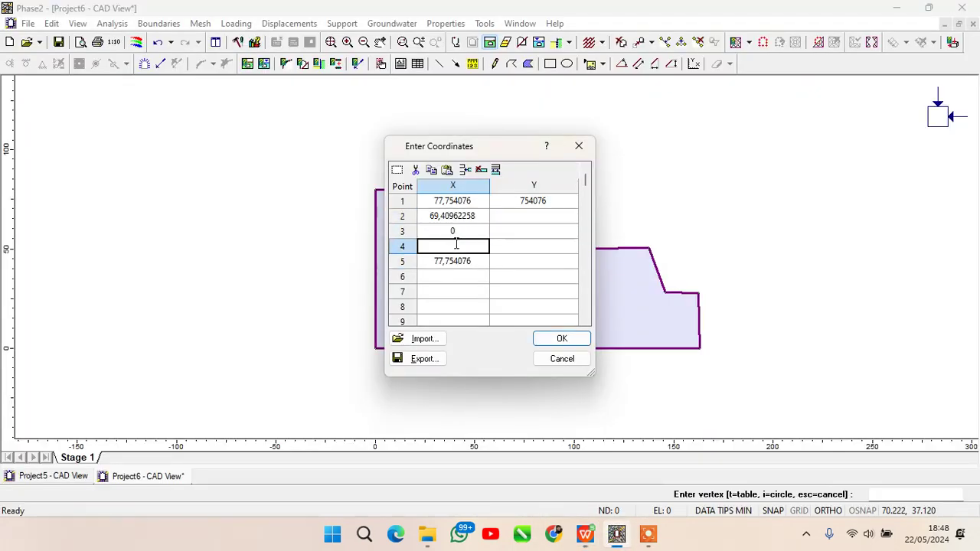
type("0")
Step: Replace the point 1 Y value in the coordinate table with 68,71978597, copied from spreadsheet cell D19
left_click(586, 534)
left_click(126, 340)
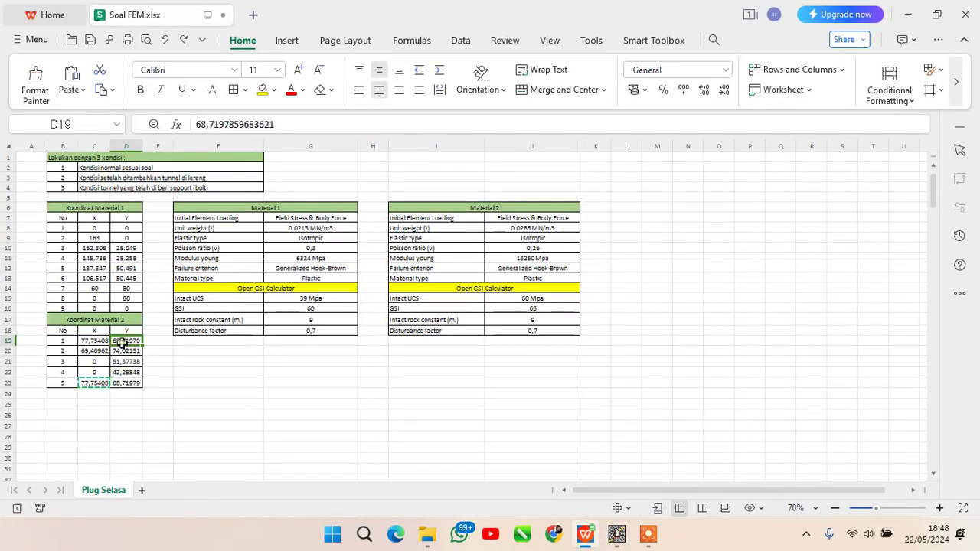
key("ctrl+c")
left_click(617, 534)
left_click(534, 201)
double_click(533, 201)
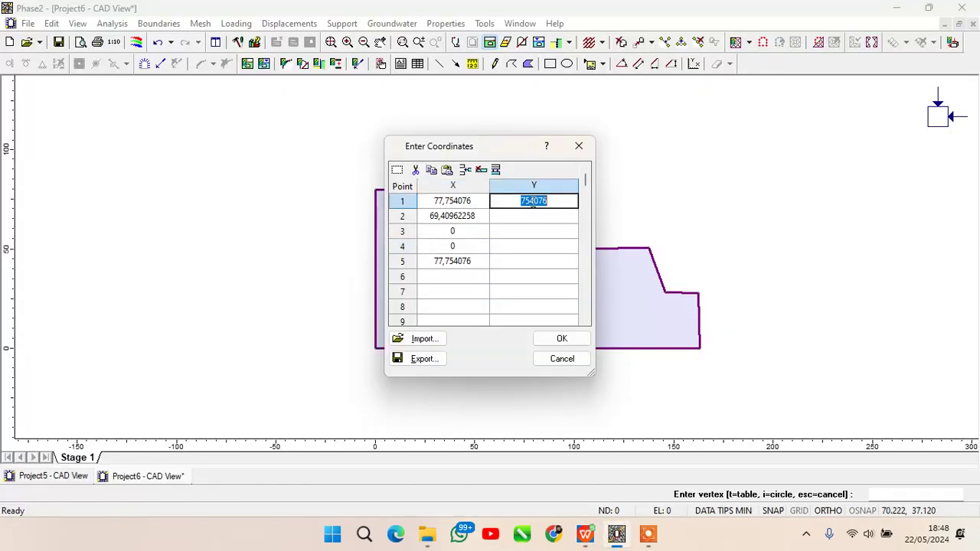
key("ctrl+v")
Step: Copy the Material 2 point 2 Y value from spreadsheet cell D20 into the coordinate table as 74,02151052
left_click(585, 534)
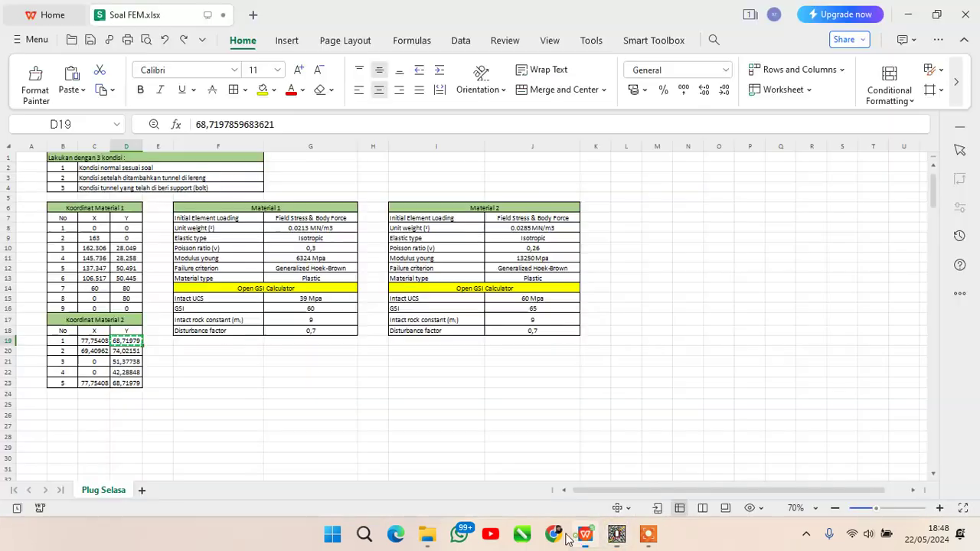
left_click(126, 351)
key("ctrl+c")
left_click(617, 534)
double_click(516, 218)
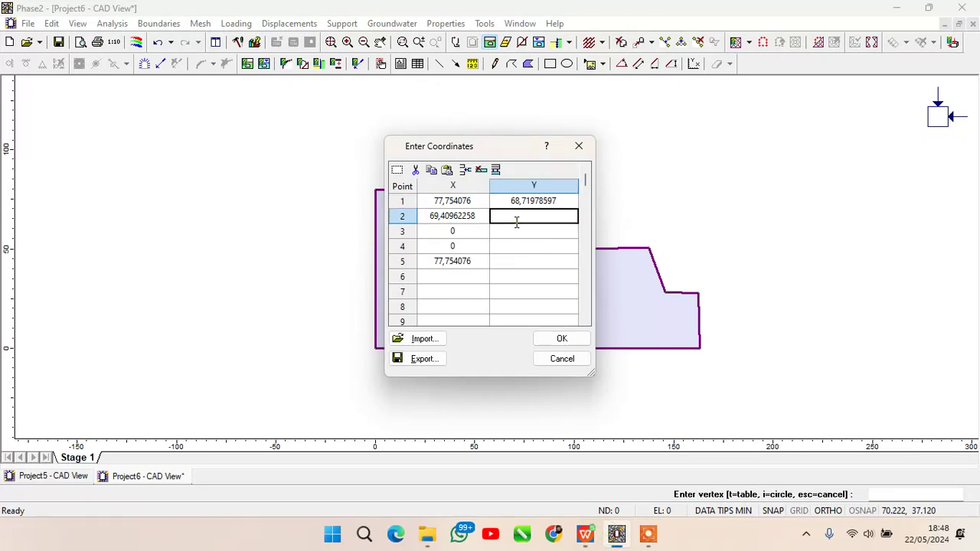
key("ctrl+v")
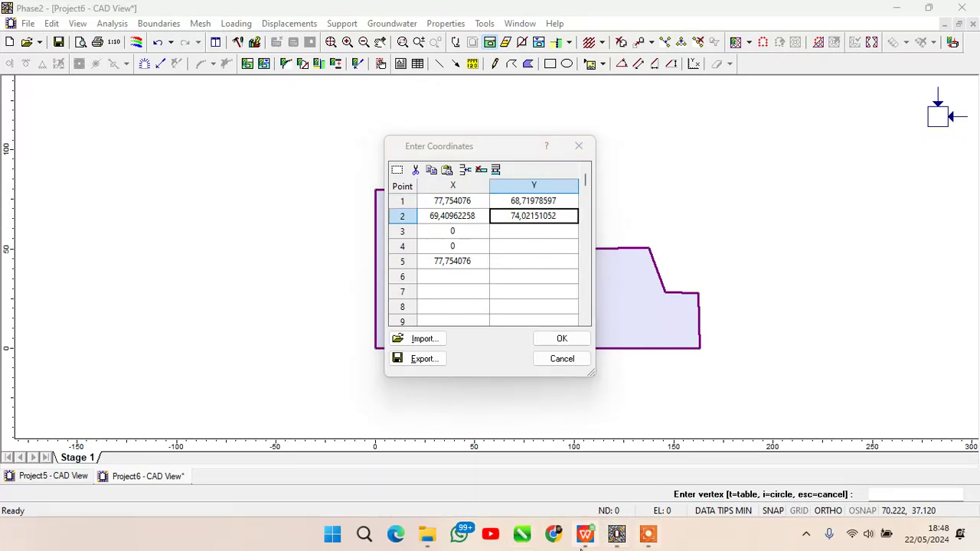
Step: Copy the Material 2 point 3 Y value from spreadsheet cell D21 into the coordinate table as 51,37737868
left_click(587, 534)
left_click(126, 362)
key("ctrl+c")
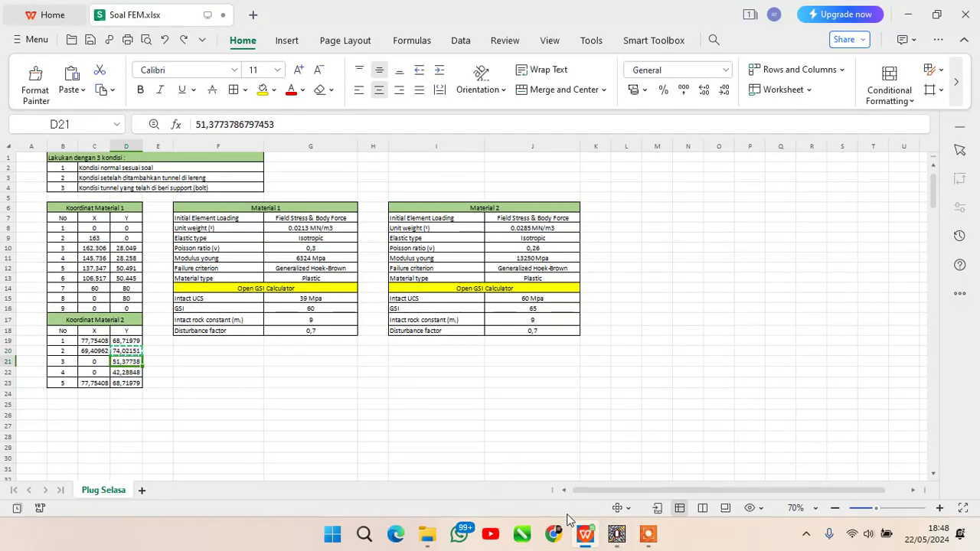
left_click(618, 534)
double_click(534, 230)
key("ctrl+v")
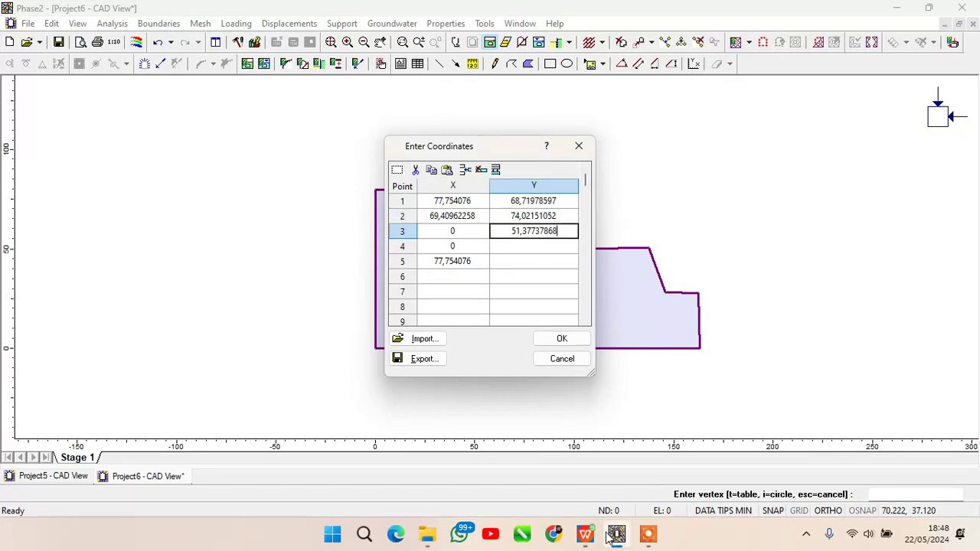
Step: Copy the Material 2 point 4 Y value from spreadsheet cell D22 into the coordinate table as 42,2884778
left_click(587, 534)
left_click(120, 371)
key("ctrl+c")
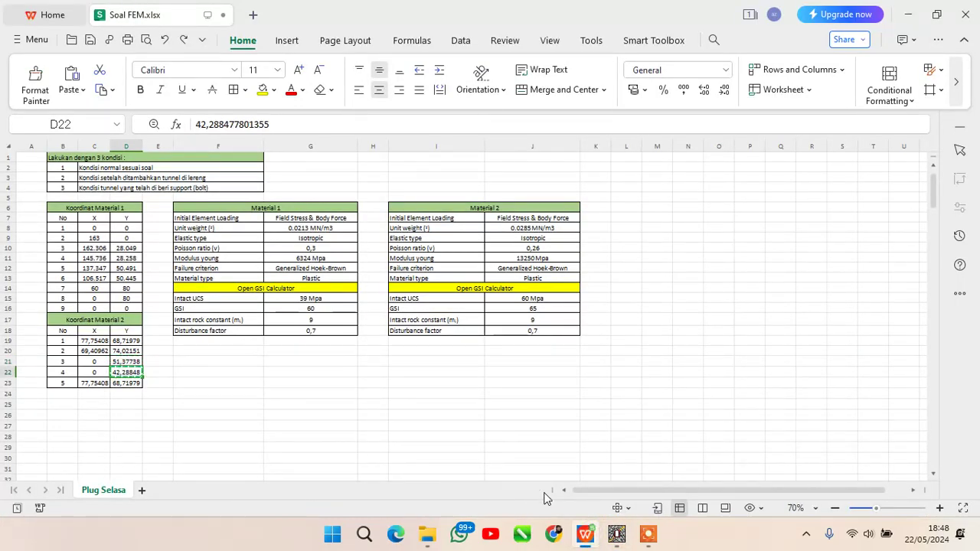
left_click(617, 534)
double_click(534, 246)
key("ctrl+v")
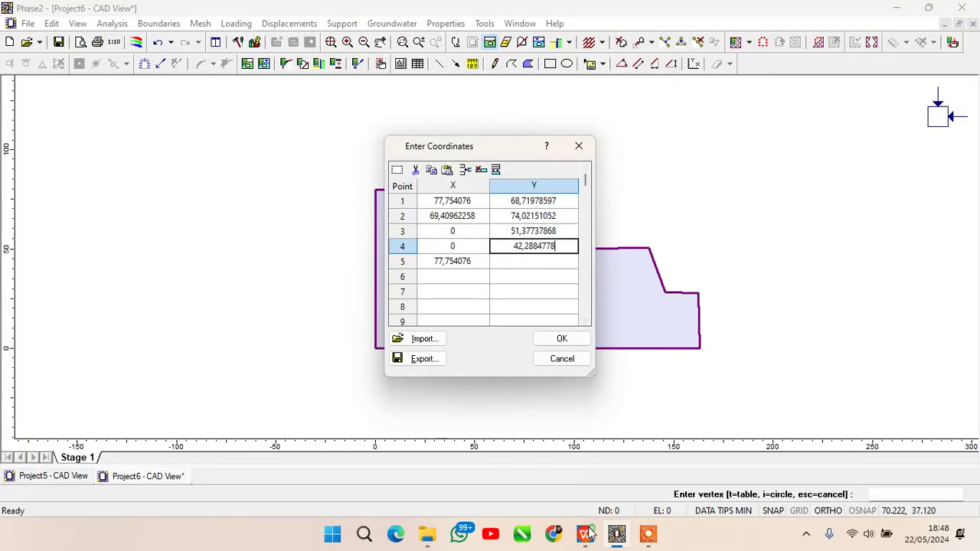
Step: Copy the Material 2 point 5 Y value from spreadsheet cell D23 into the coordinate table as 68,71978597
left_click(586, 534)
left_click(126, 383)
key("ctrl+c")
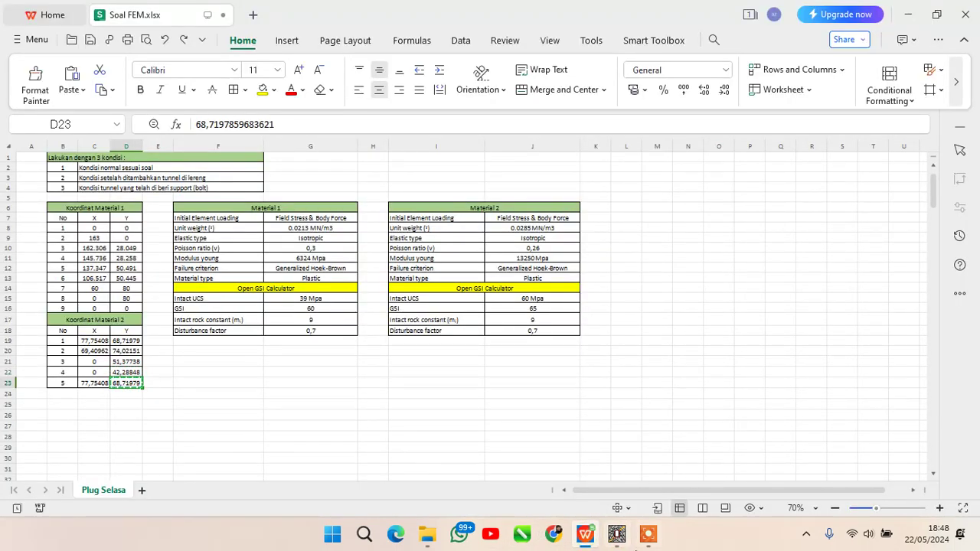
left_click(617, 534)
double_click(533, 261)
key("ctrl+v")
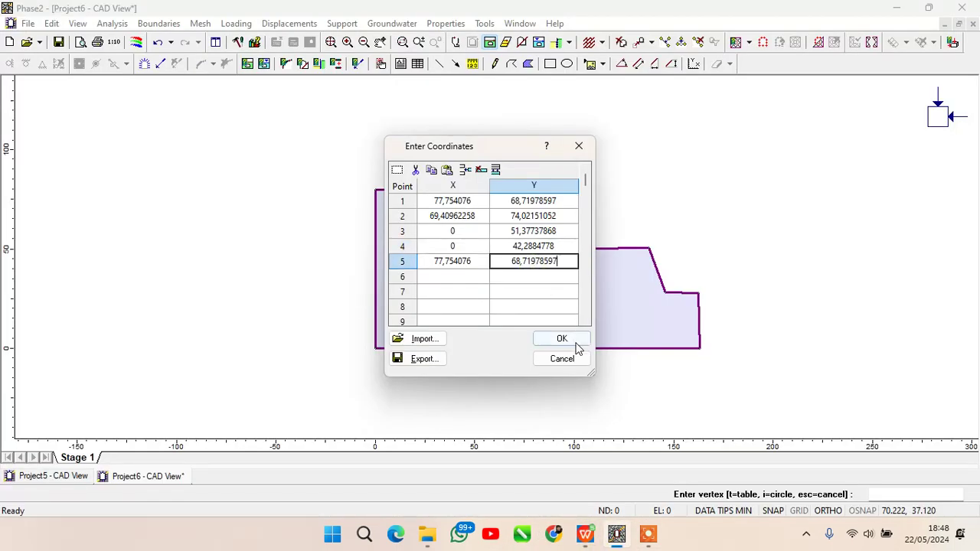
Step: Accept the coordinate table and finish drawing the Material 2 boundary
left_click(562, 339)
right_click(568, 158)
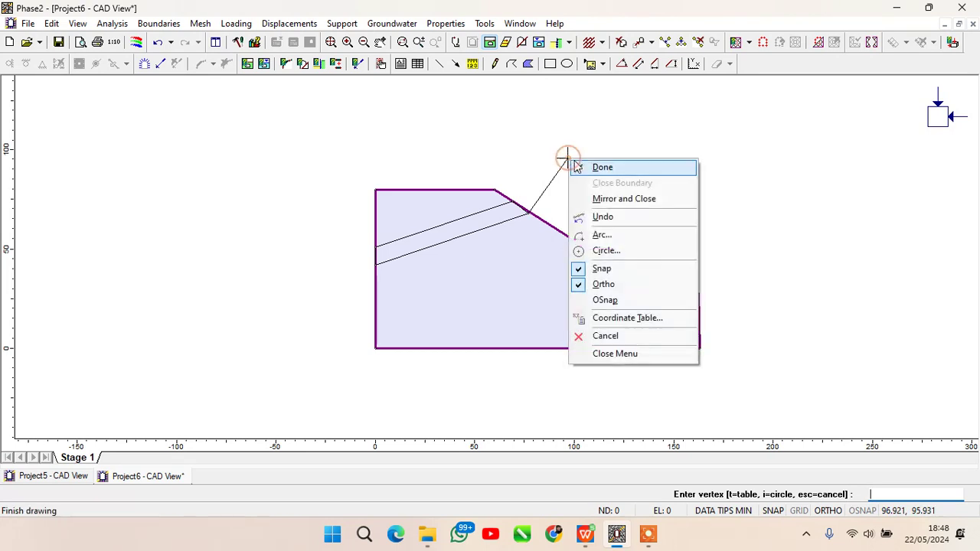
left_click(602, 168)
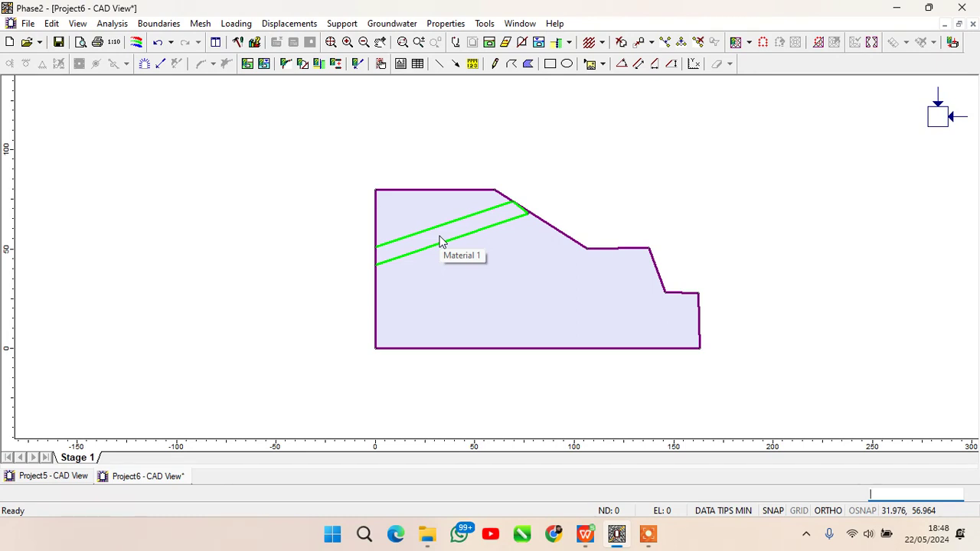
Step: Assign Material 2 to the inclined band enclosed by the new material boundary
right_click(471, 257)
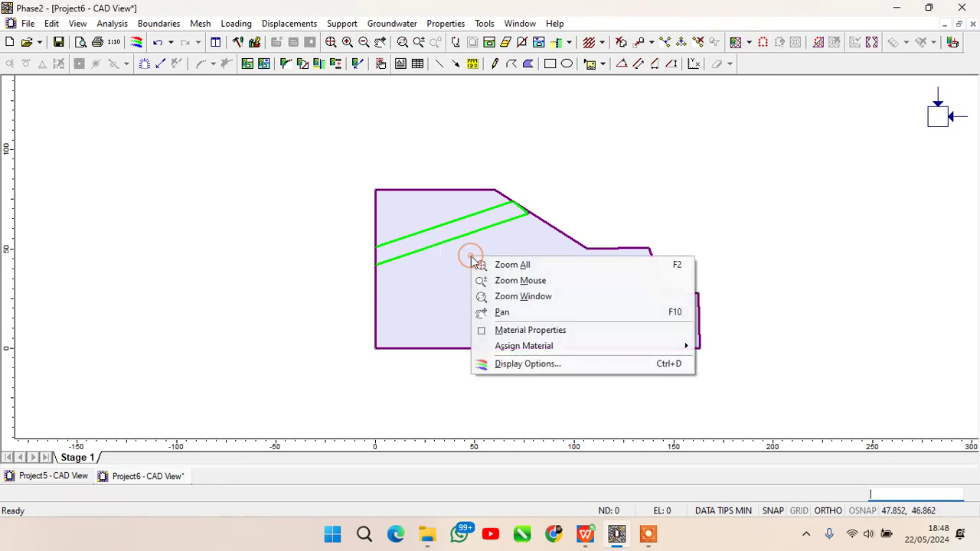
left_click(428, 152)
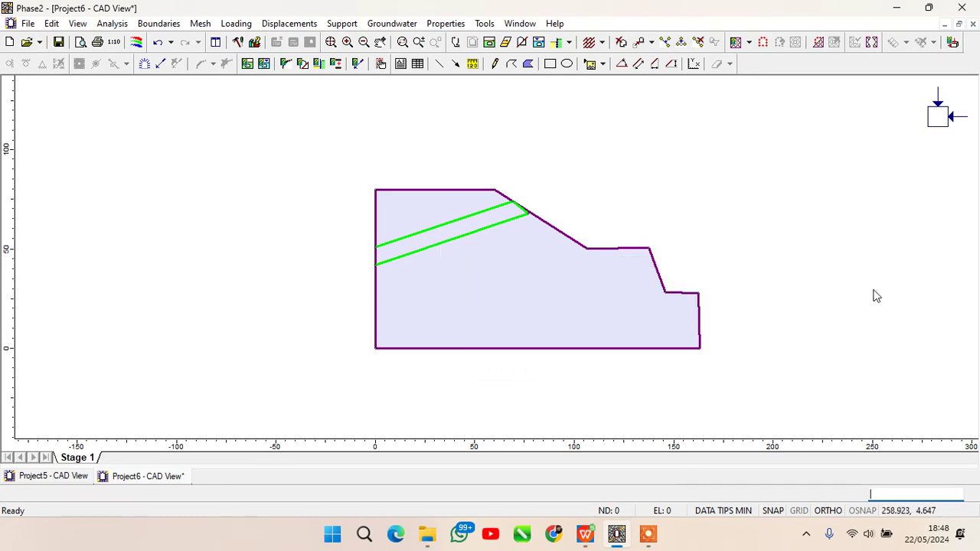
right_click(497, 273)
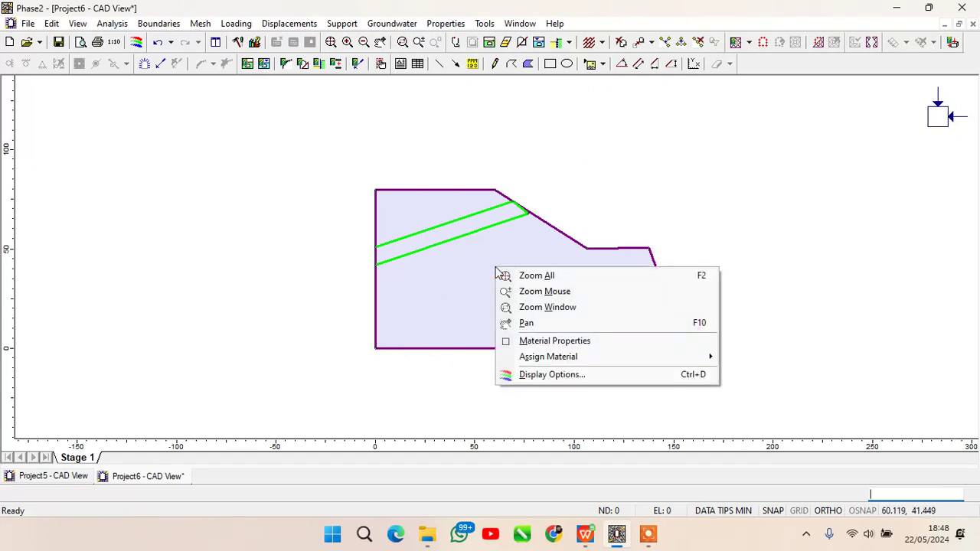
right_click(451, 240)
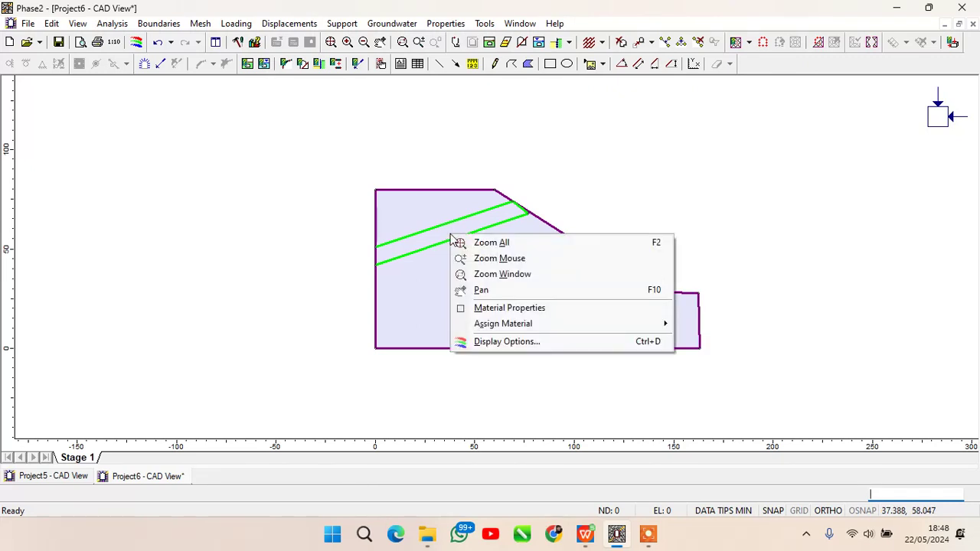
mouse_move(545, 328)
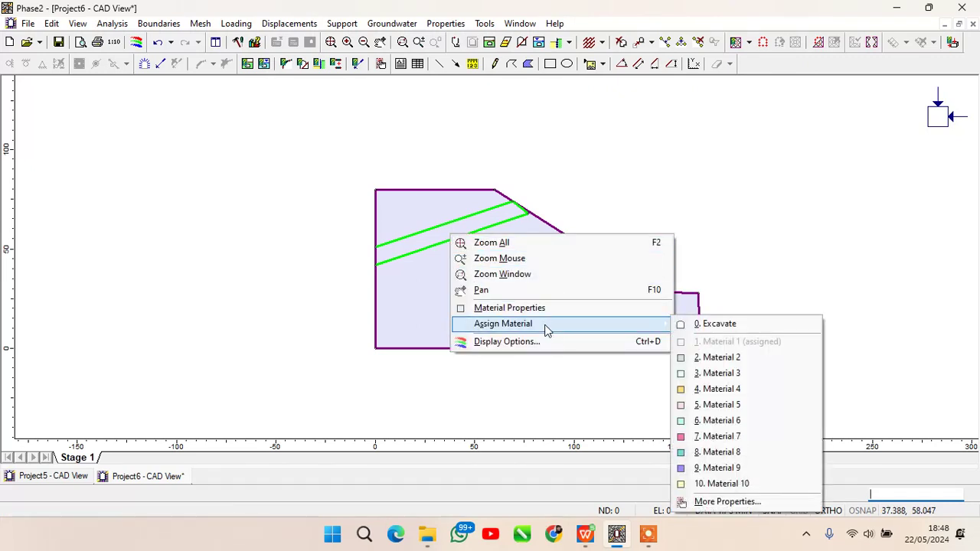
left_click(750, 363)
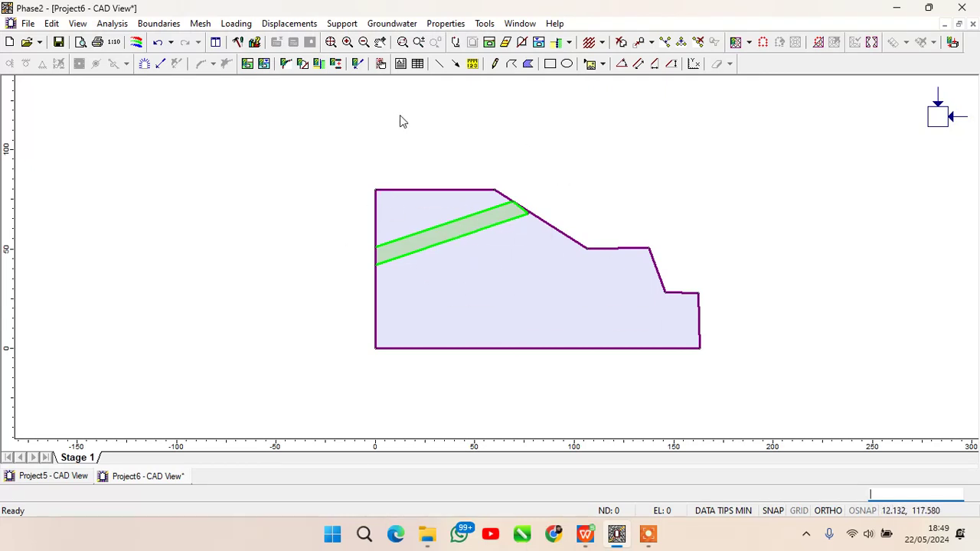
left_click(181, 23)
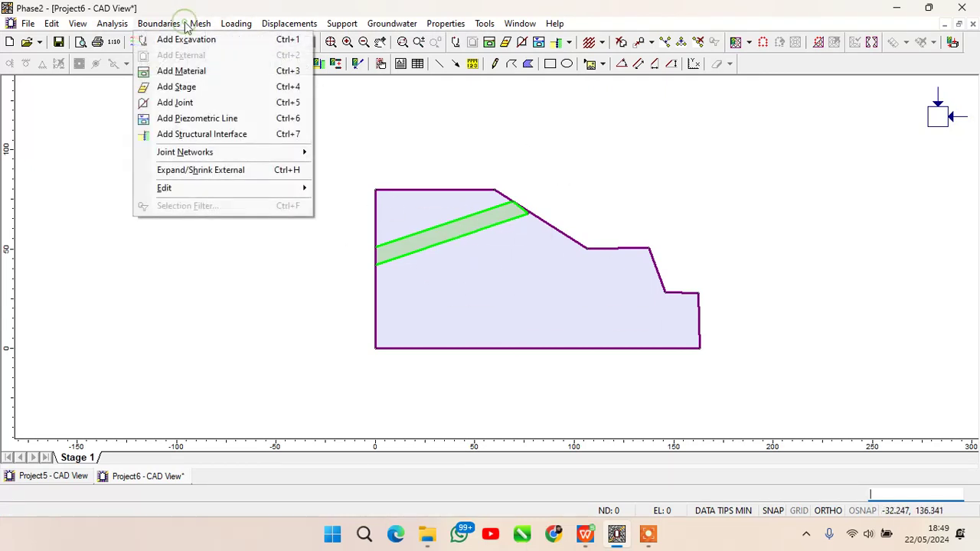
mouse_move(208, 26)
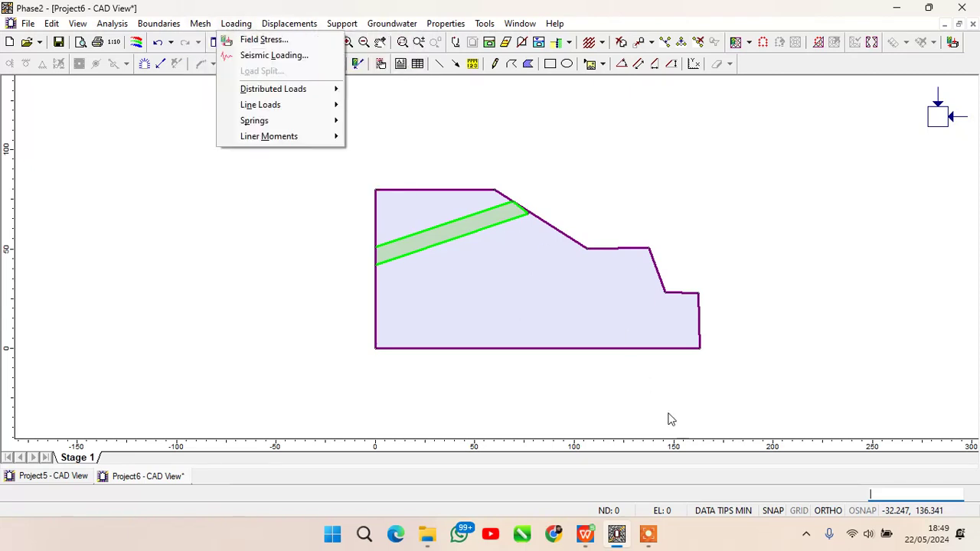
left_click(648, 534)
left_click(542, 519)
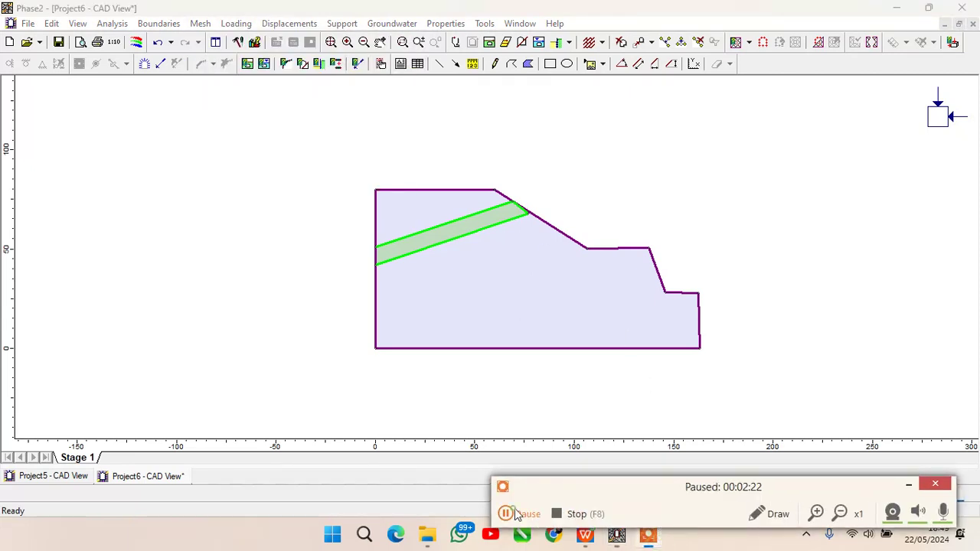
left_click(517, 513)
left_click(906, 484)
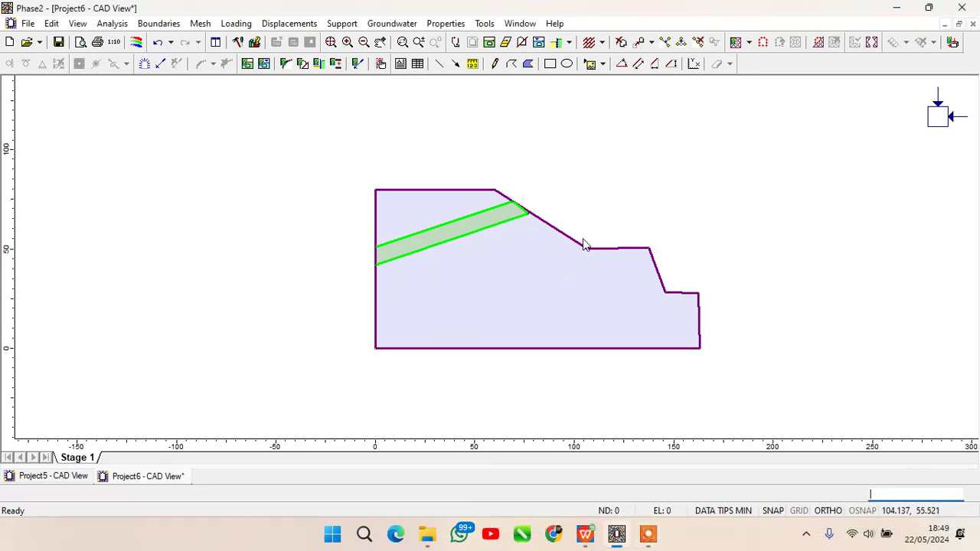
Step: Open the properties of the main slope region's Material 1 and set its initial element loading to Field Stress & Body Force
right_click(532, 282)
left_click(586, 357)
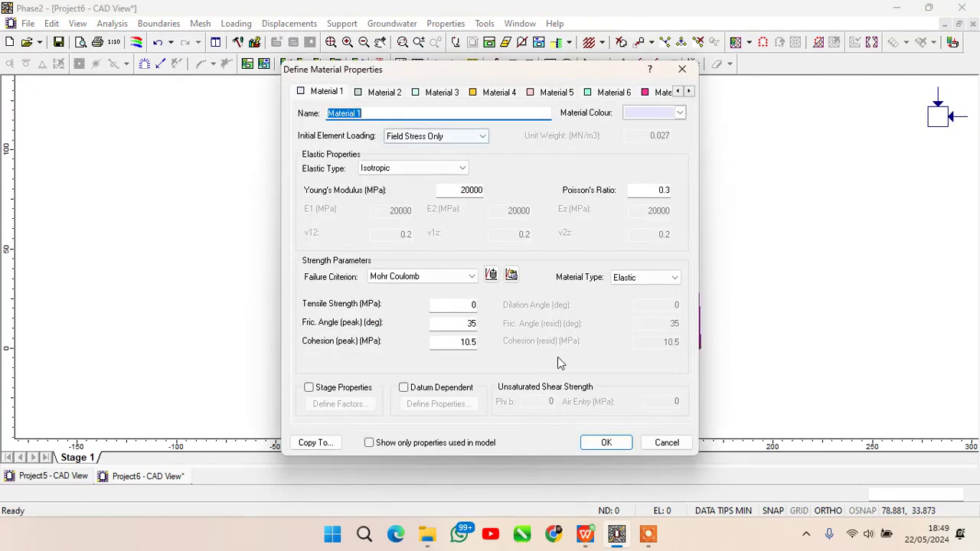
left_click(585, 534)
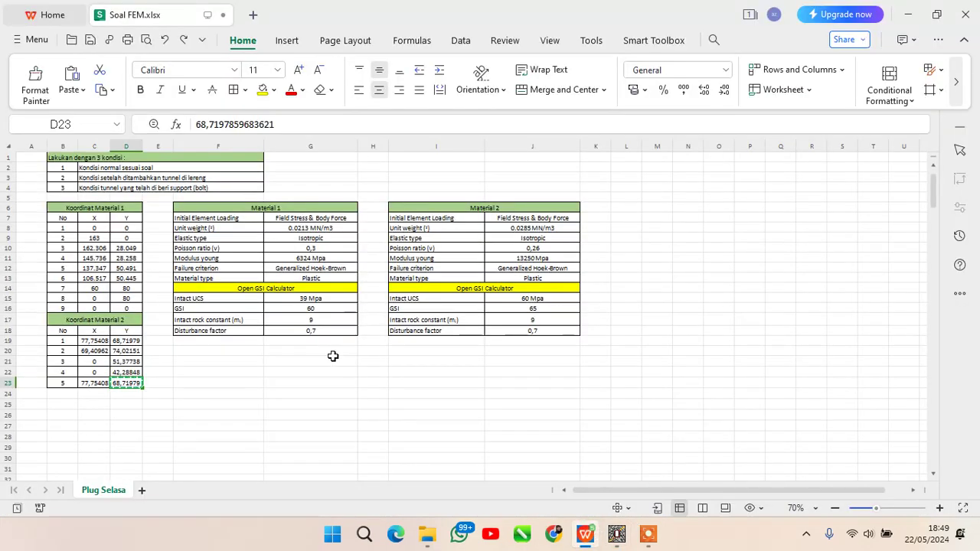
left_click(617, 534)
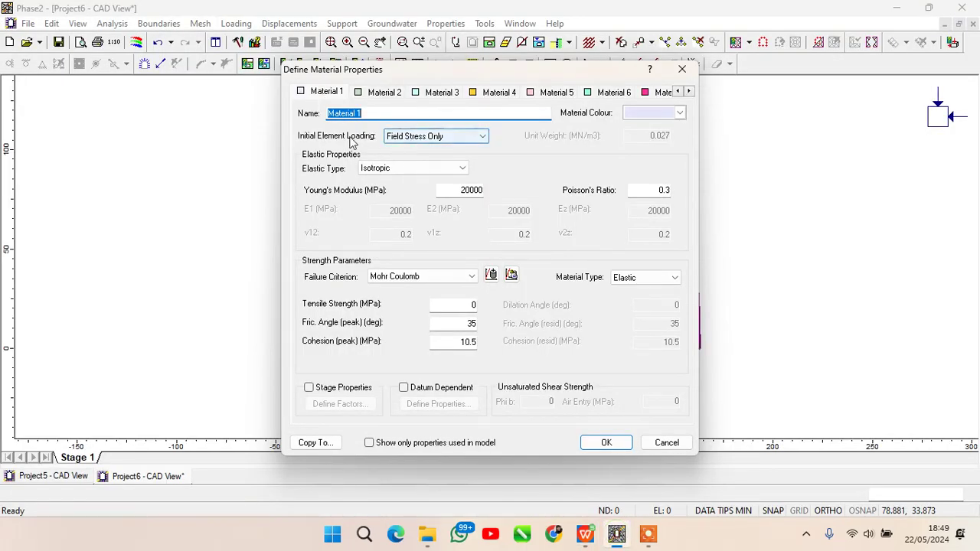
left_click(345, 139)
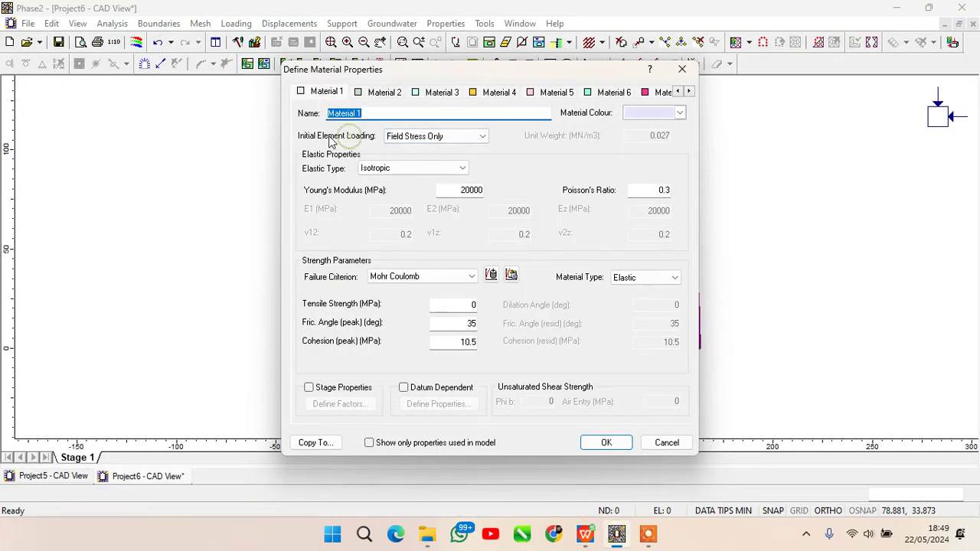
left_click(389, 139)
left_click(424, 159)
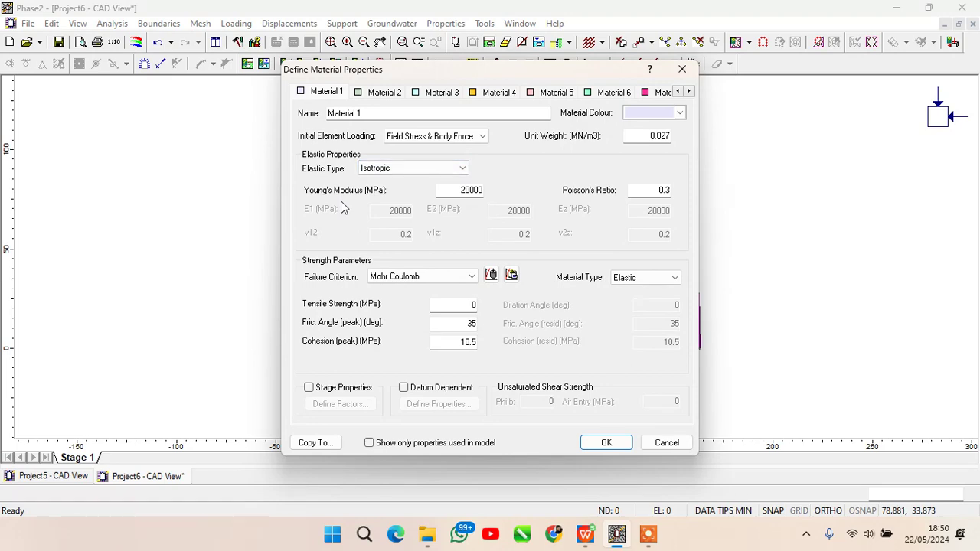
Step: Set Material 1's Young's modulus to 6324 MPa, copying the number from spreadsheet cell G11
left_click(585, 527)
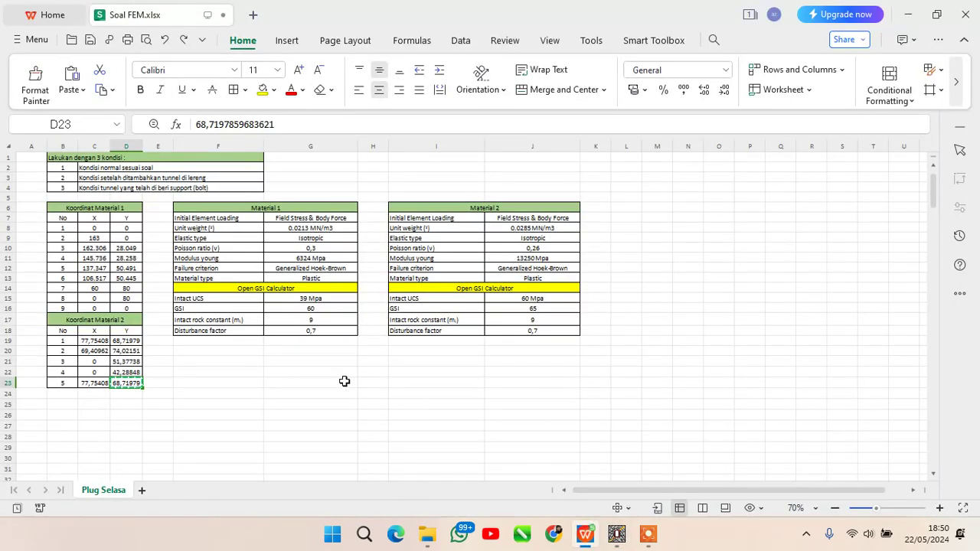
left_click(299, 259)
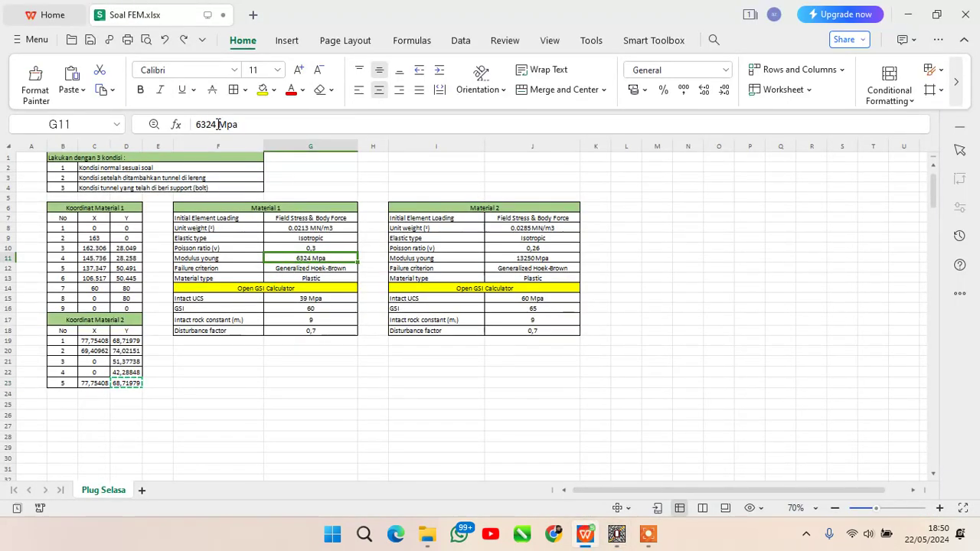
left_click_drag(218, 124, 196, 124)
key("ctrl+c")
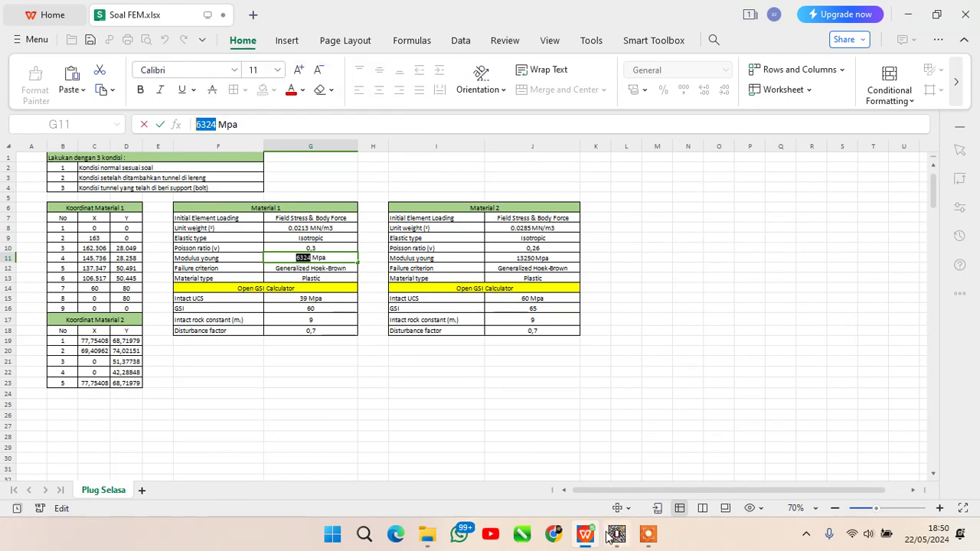
left_click(609, 536)
left_click_drag(456, 191, 516, 204)
key("ctrl+v")
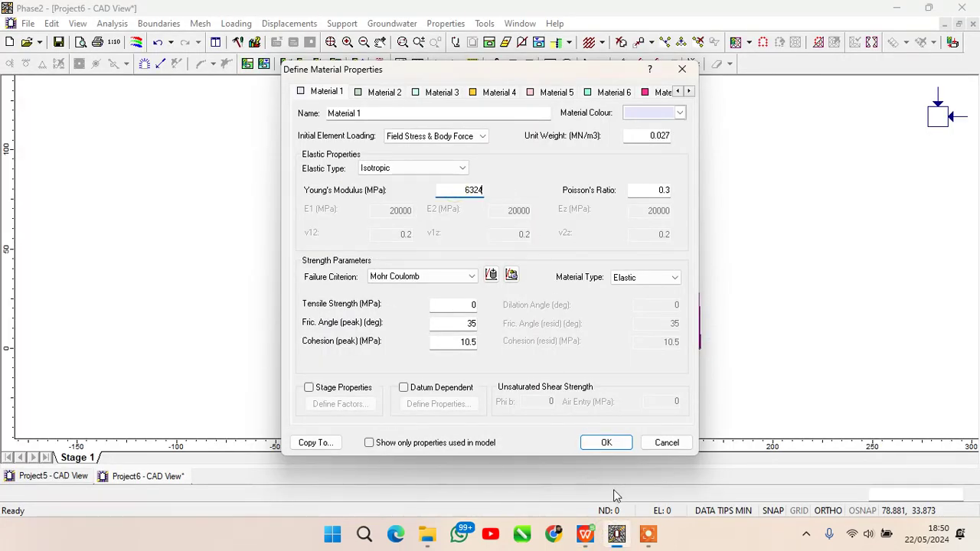
Step: Check the Material 1 data in the spreadsheet and set the failure criterion to Generalized Hoek-Brown
left_click(591, 539)
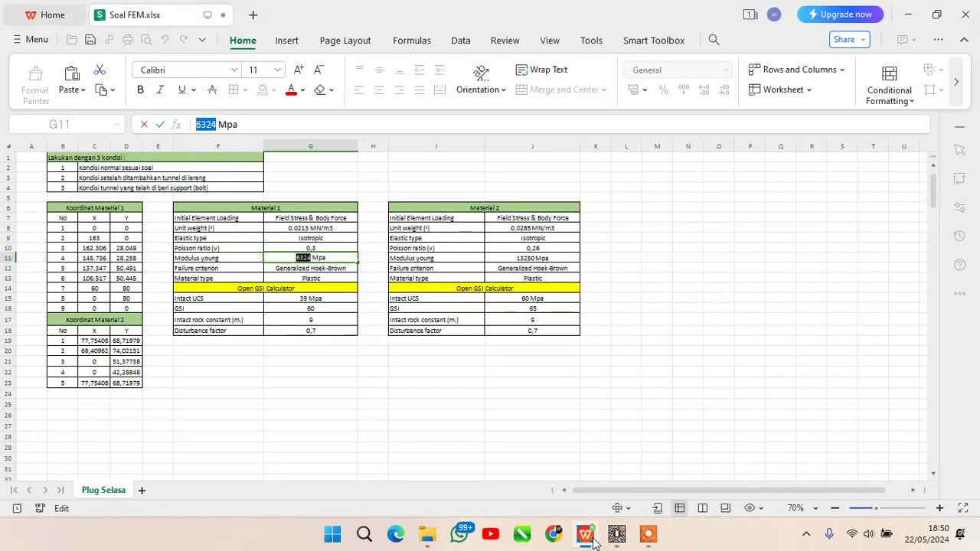
left_click(593, 541)
mouse_move(592, 542)
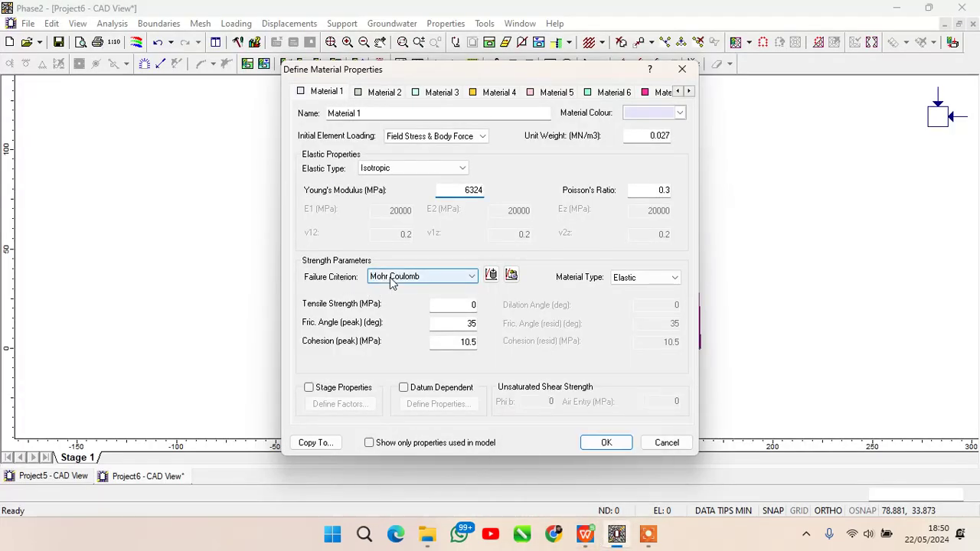
left_click(380, 280)
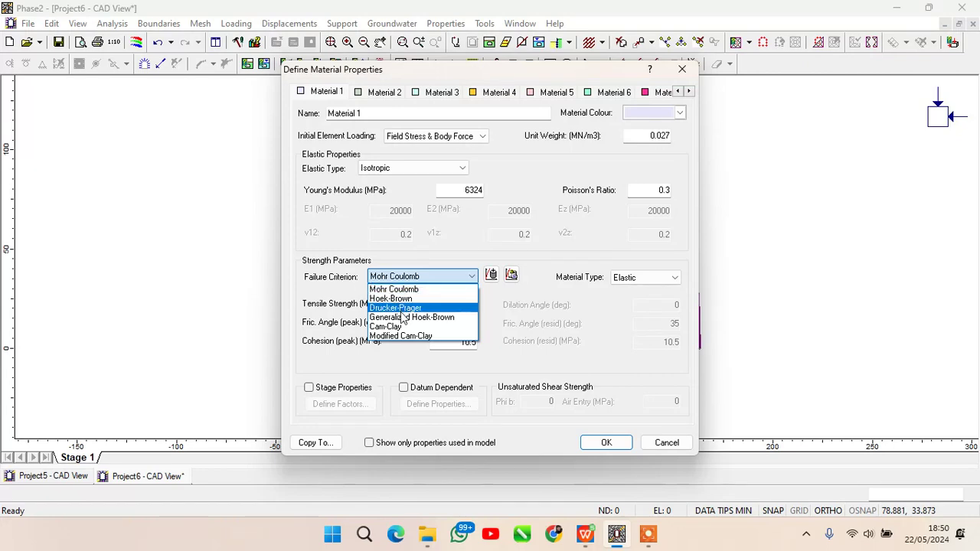
left_click(404, 318)
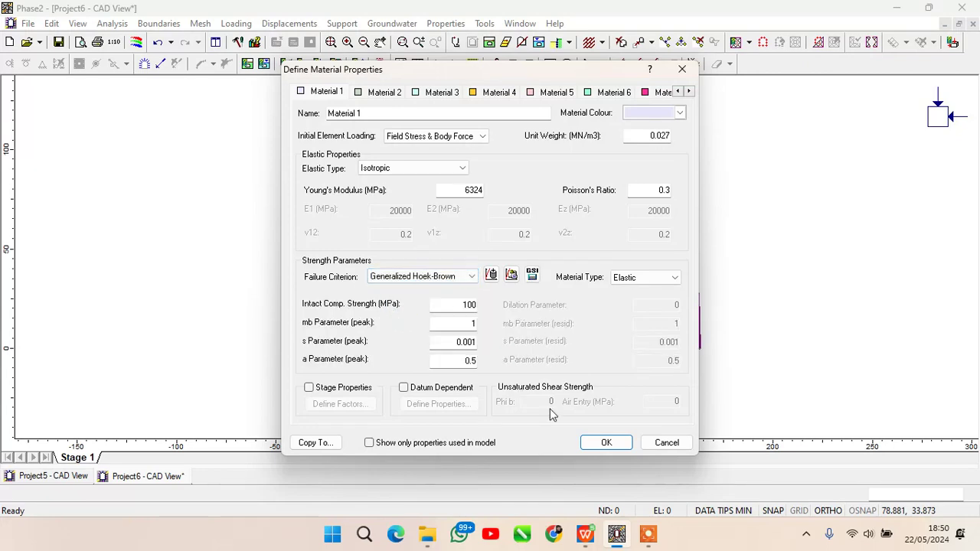
Step: Look up the material type in spreadsheet cell G13 and set Material 1's type to Plastic
left_click(585, 534)
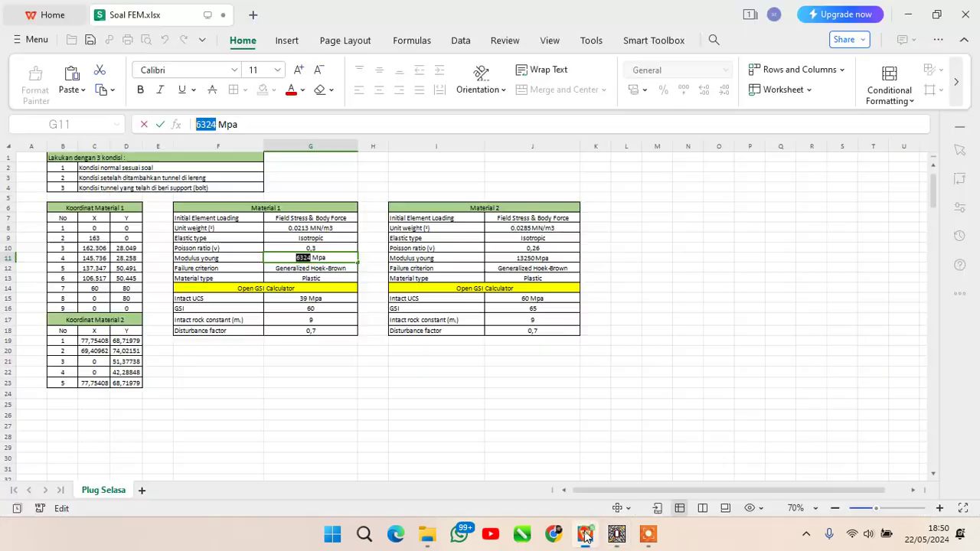
left_click(313, 278)
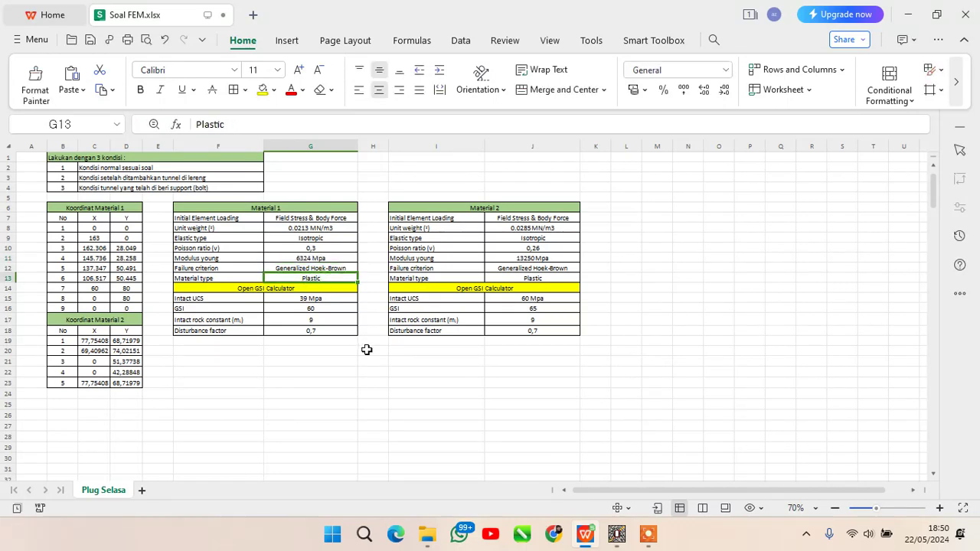
left_click(617, 538)
left_click(650, 277)
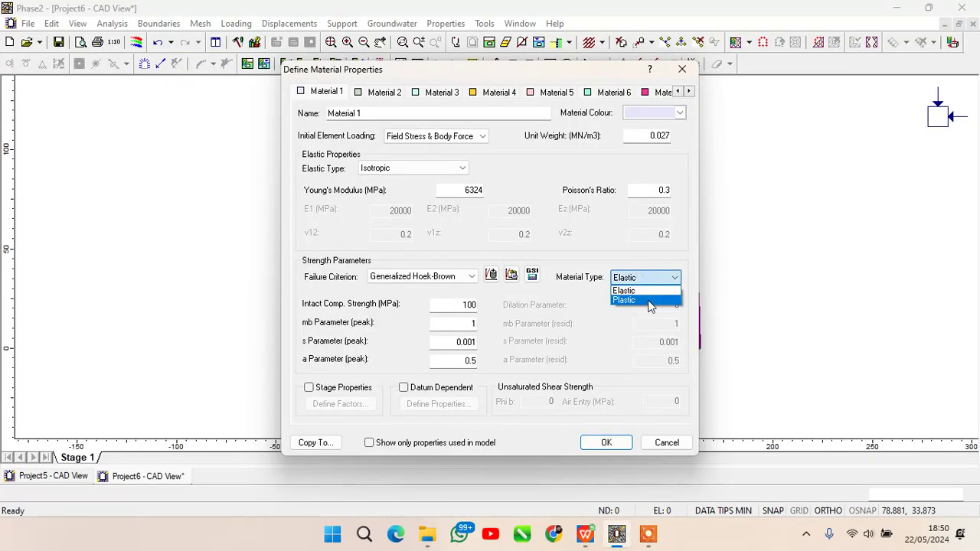
left_click(622, 303)
Step: Set Material 1's intact compressive strength to 39 MPa, following the Intact UCS value in the spreadsheet
left_click(585, 534)
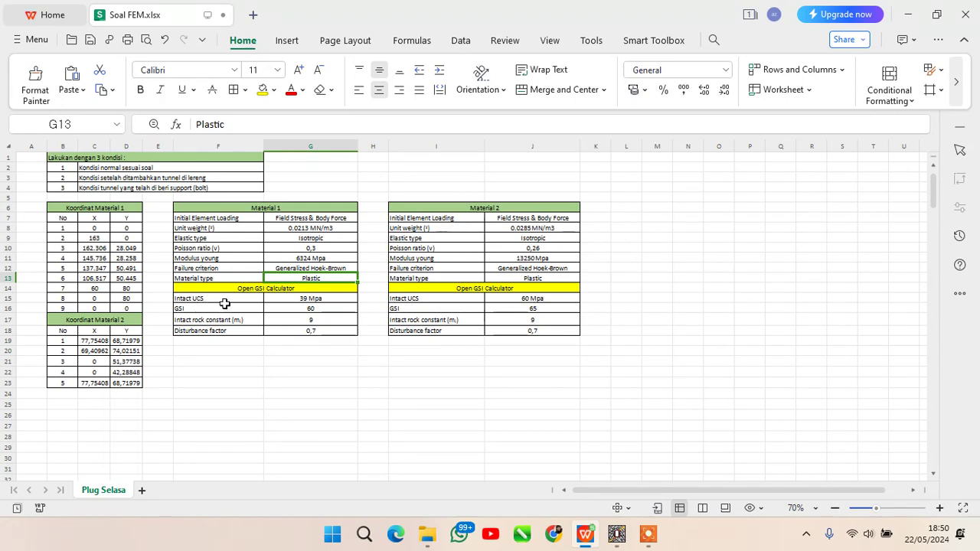
left_click(617, 534)
left_click_drag(458, 306, 496, 310)
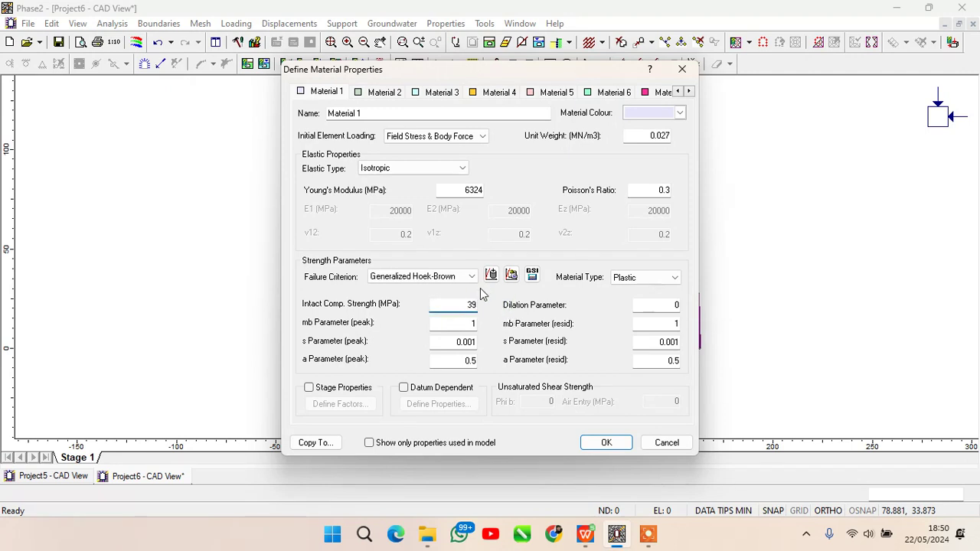
Step: Open the GSI parameter calculator for Material 1 and set the Geological Strength Index to 60, following the spreadsheet
left_click(532, 278)
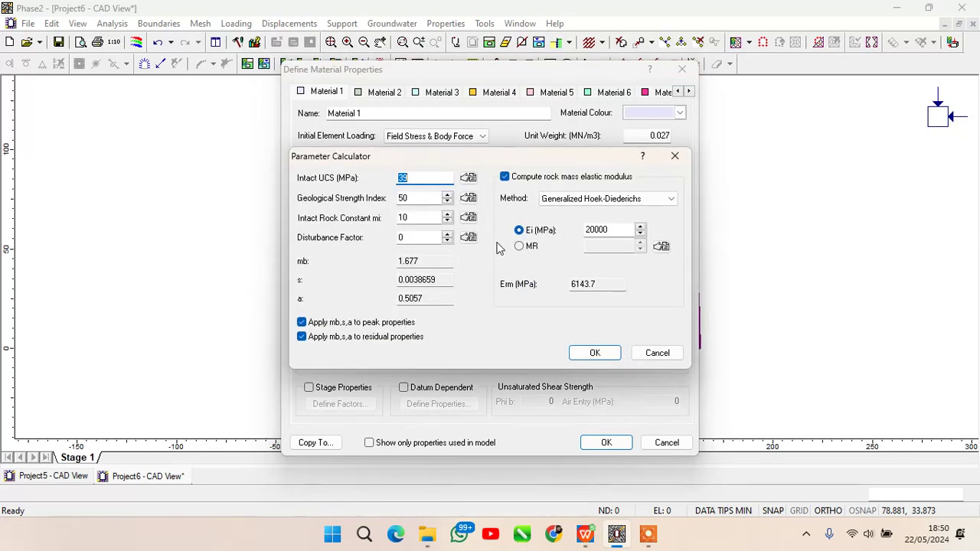
left_click(420, 198)
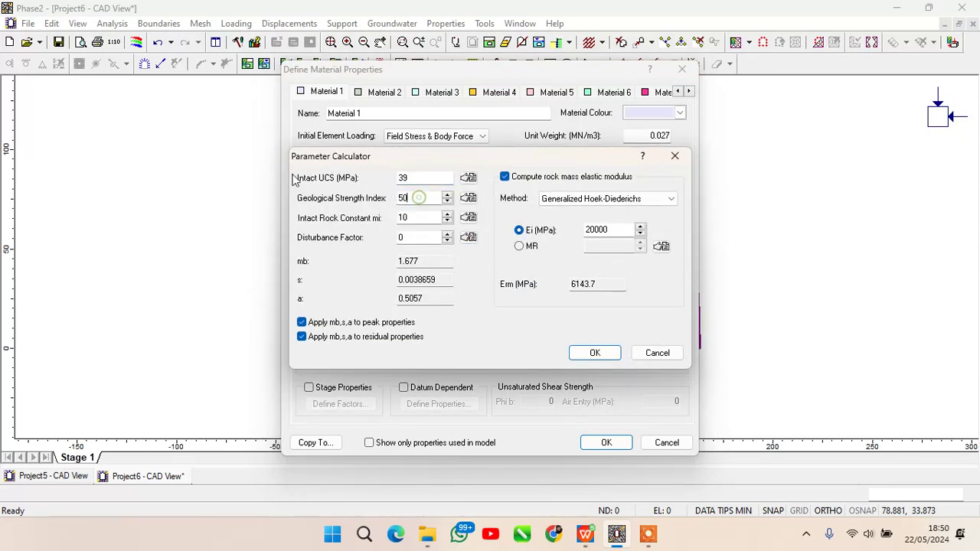
left_click(586, 534)
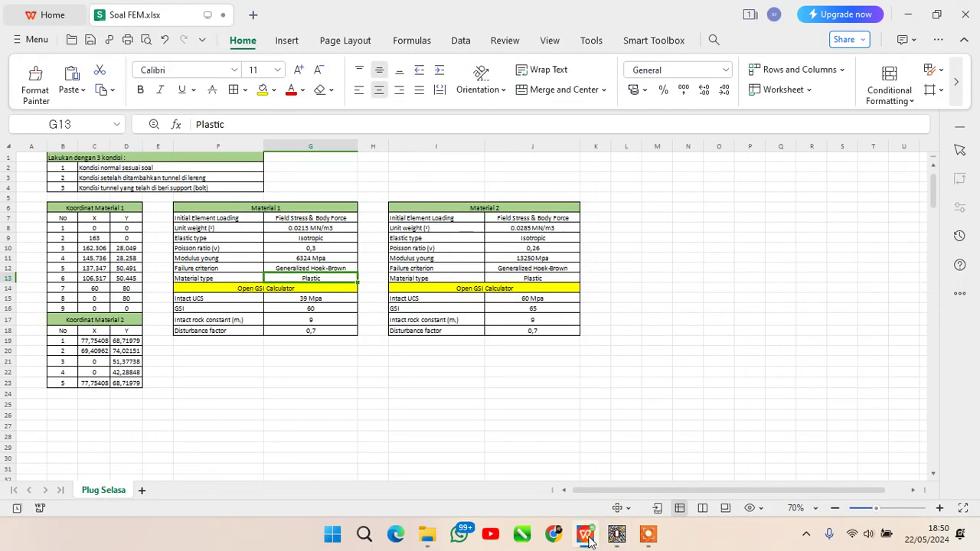
left_click(615, 535)
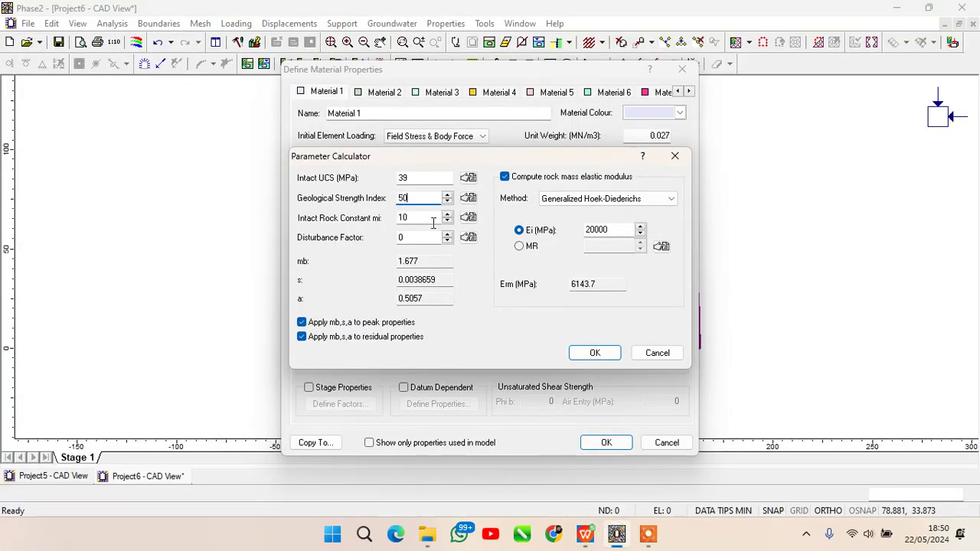
type("60")
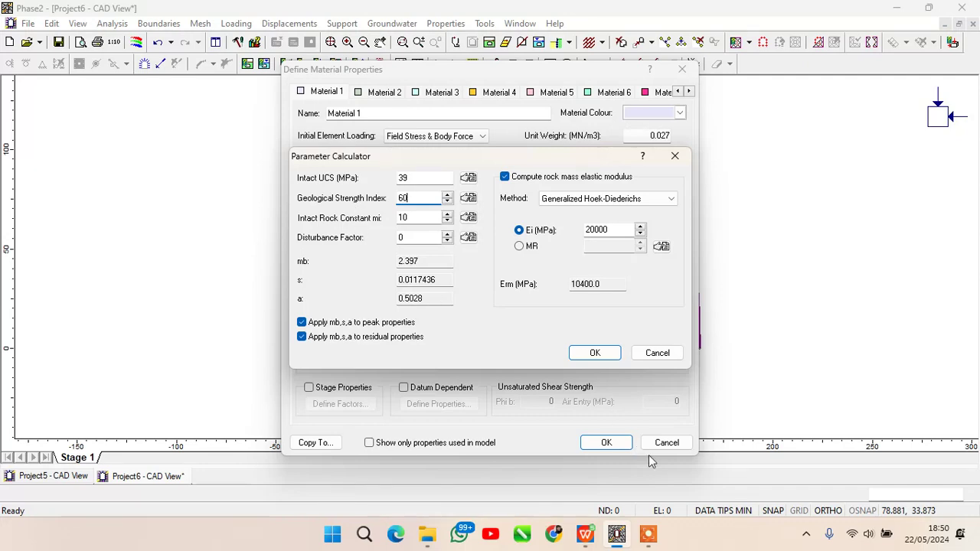
Step: Set Material 1's intact rock constant mi to 9 and disturbance factor to 0.7, following the spreadsheet
left_click(585, 533)
left_click(616, 535)
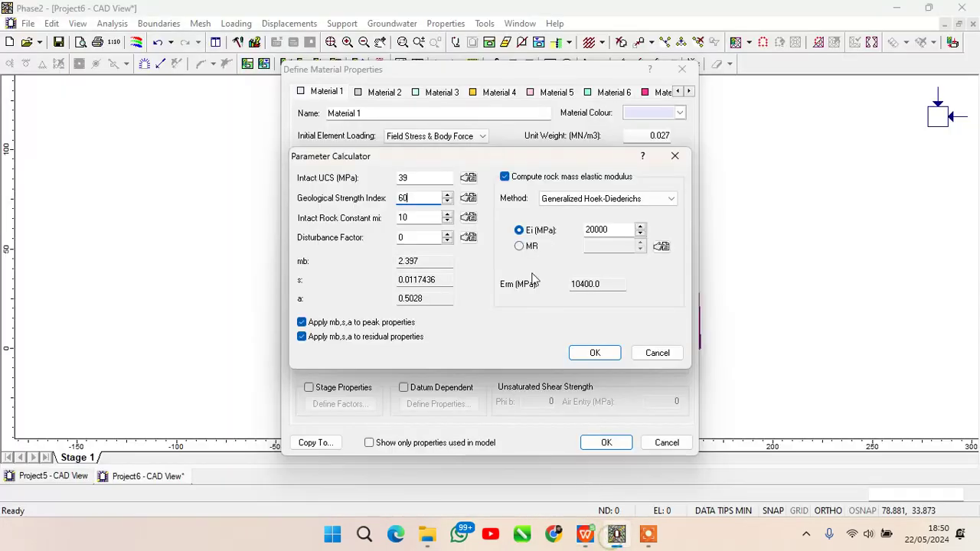
left_click(448, 221)
left_click(411, 240)
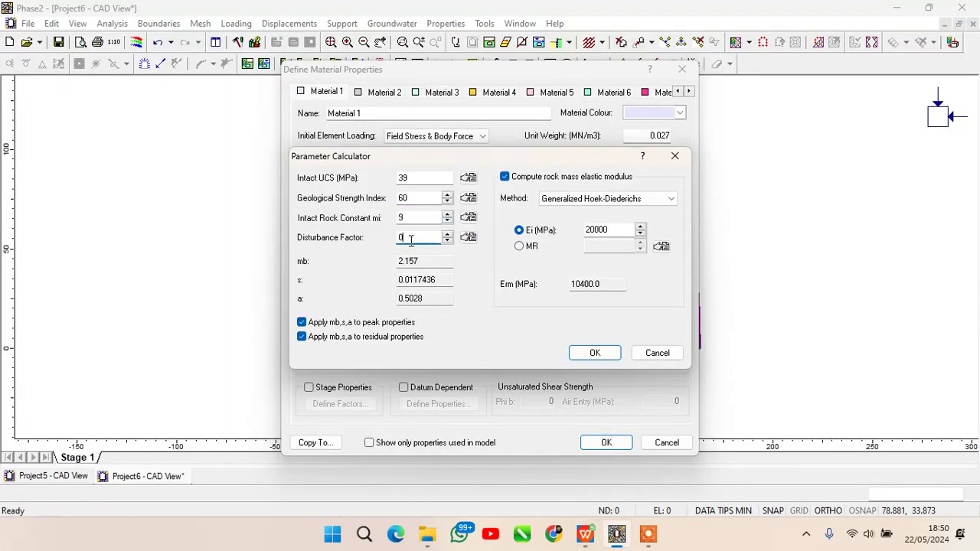
type(".7")
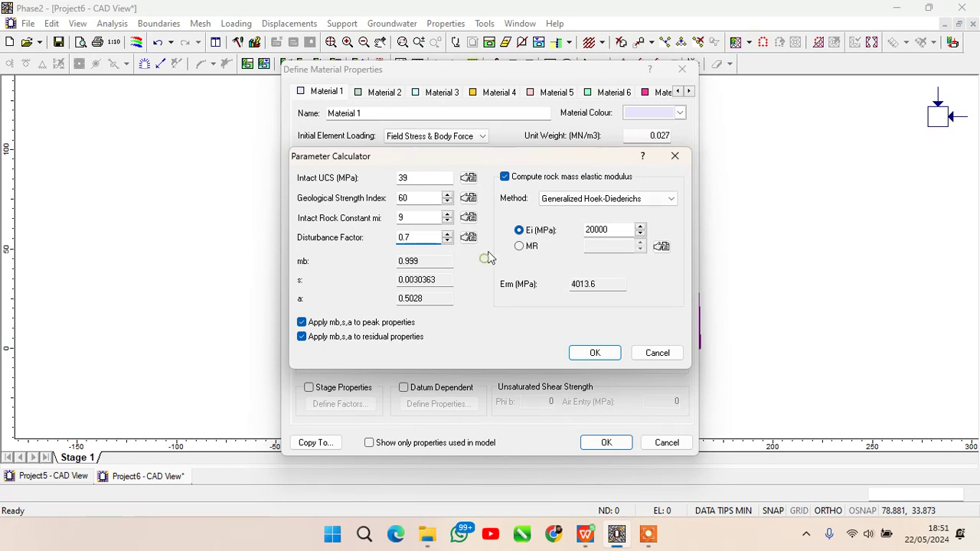
Step: Turn off computing the rock mass elastic modulus, then apply the calculated parameters and accept Material 1's properties
left_click(506, 178)
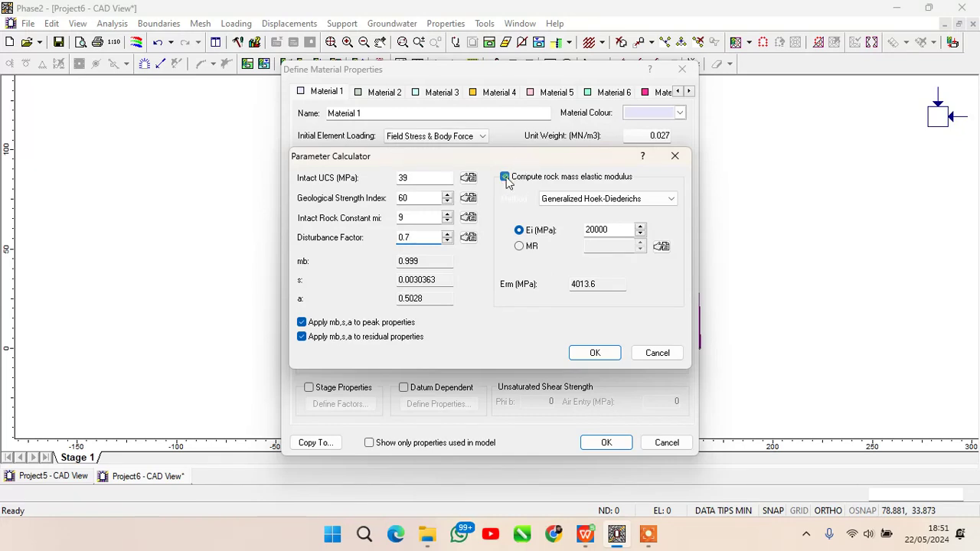
left_click(587, 352)
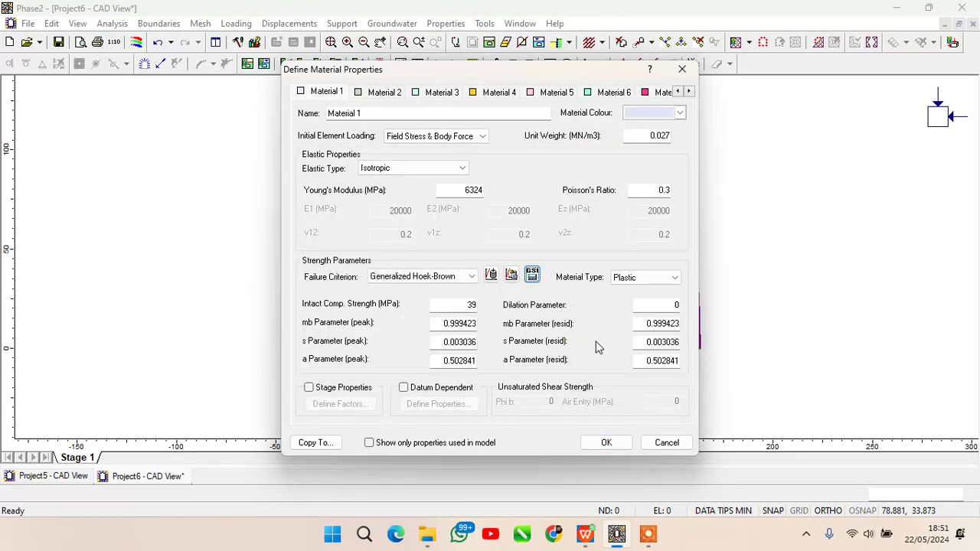
left_click(601, 443)
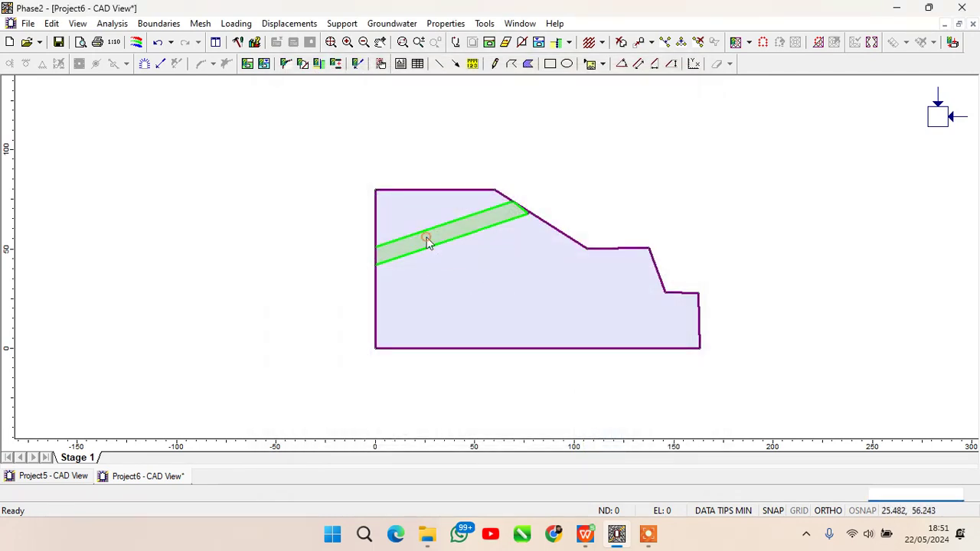
Step: Open the material properties of the inclined band and set Material 2's initial element loading to Field Stress & Body Force
right_click(427, 243)
mouse_move(488, 331)
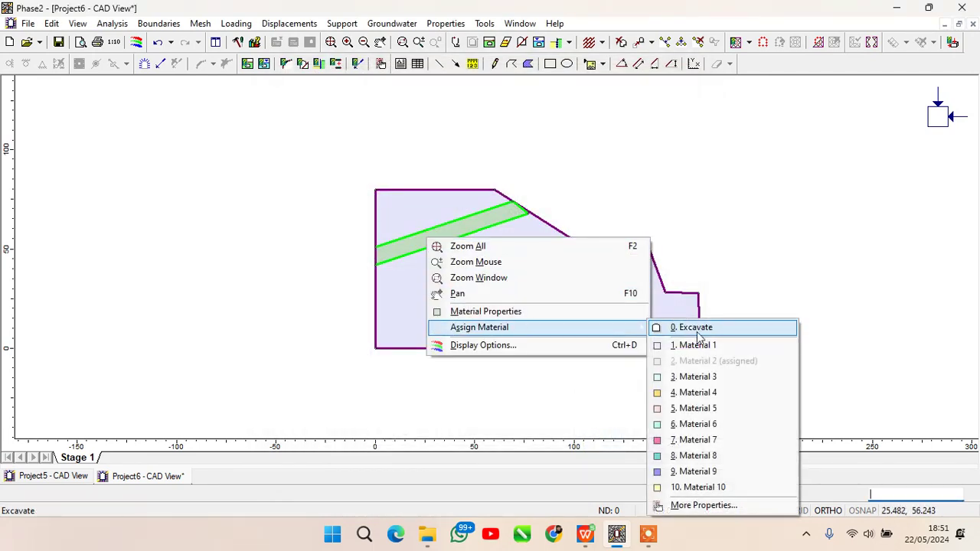
left_click(502, 314)
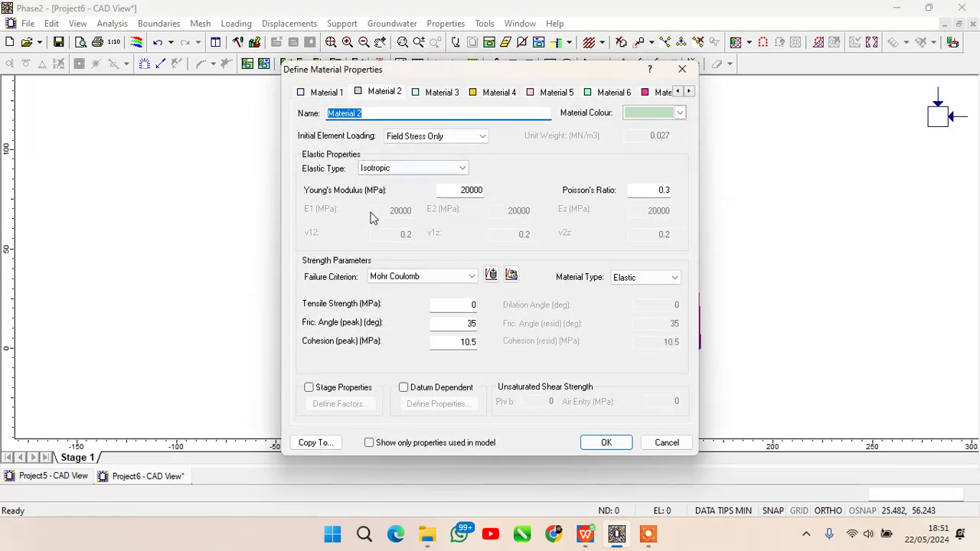
left_click(423, 136)
left_click(421, 155)
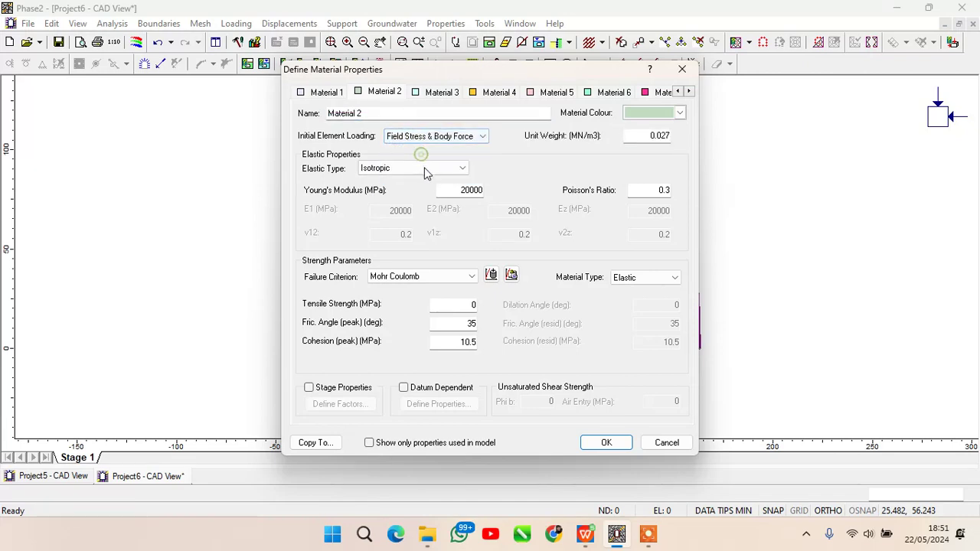
Step: Check the Material 2 data in the spreadsheet and set its Poisson's ratio to 0.26
left_click(586, 537)
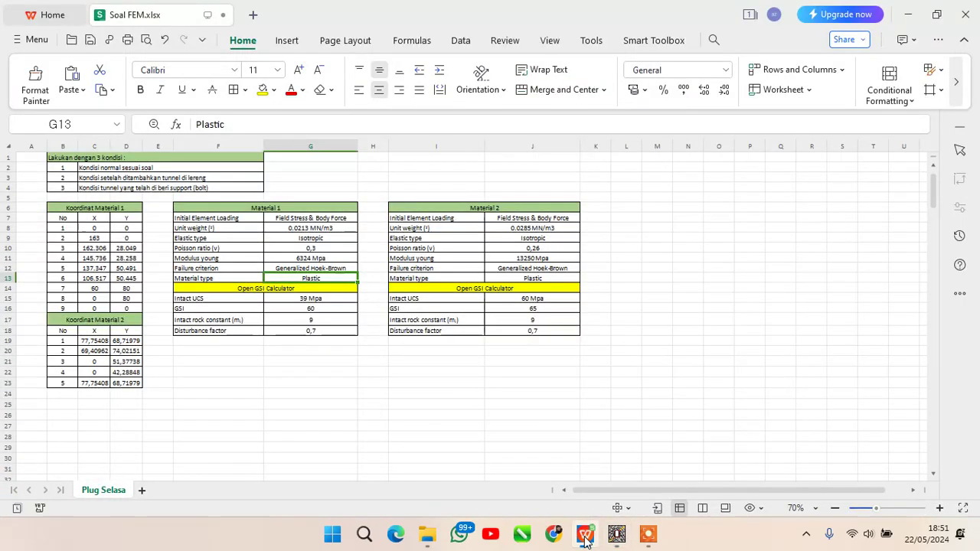
left_click(586, 536)
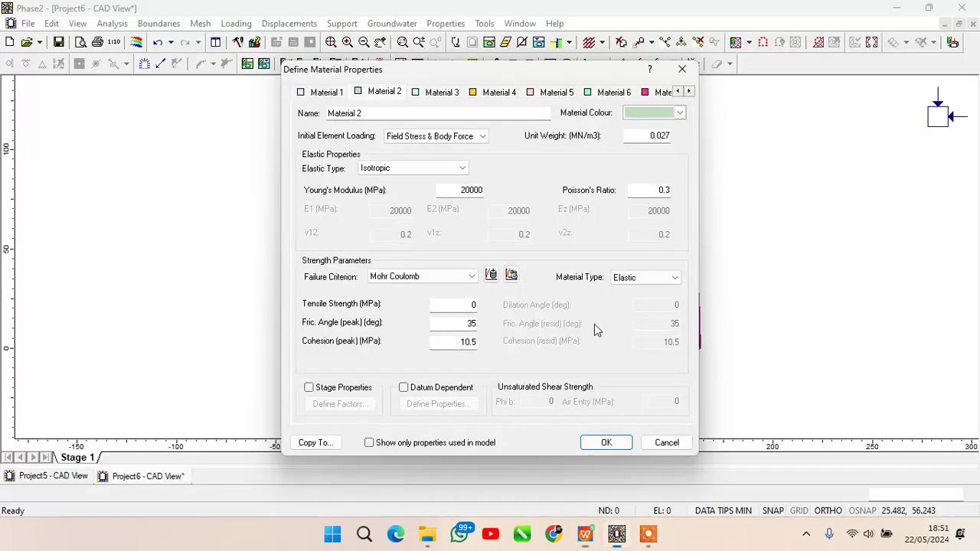
double_click(664, 190)
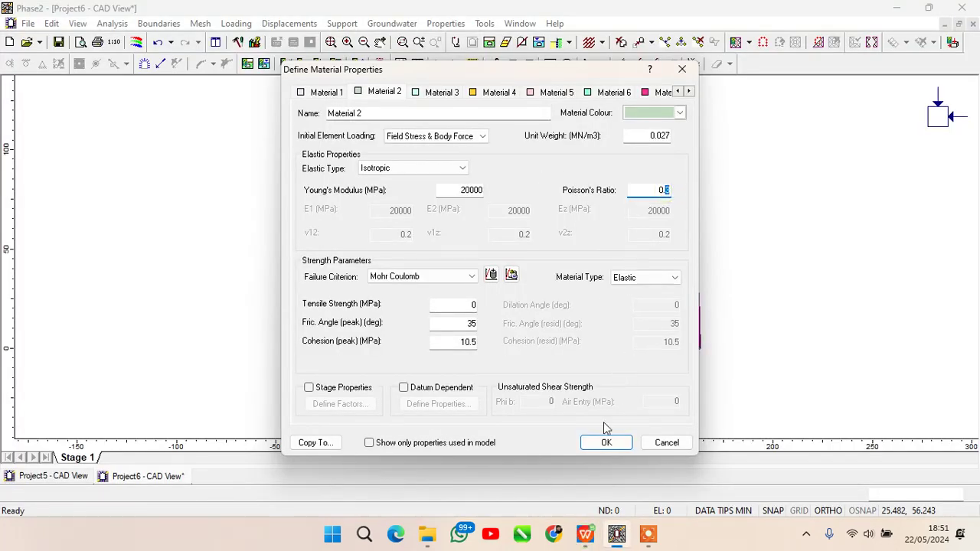
type("0.26")
Step: Set Material 2's Young's modulus to 13250 MPa, copying the number from spreadsheet cell J11
left_click(586, 536)
left_click(531, 259)
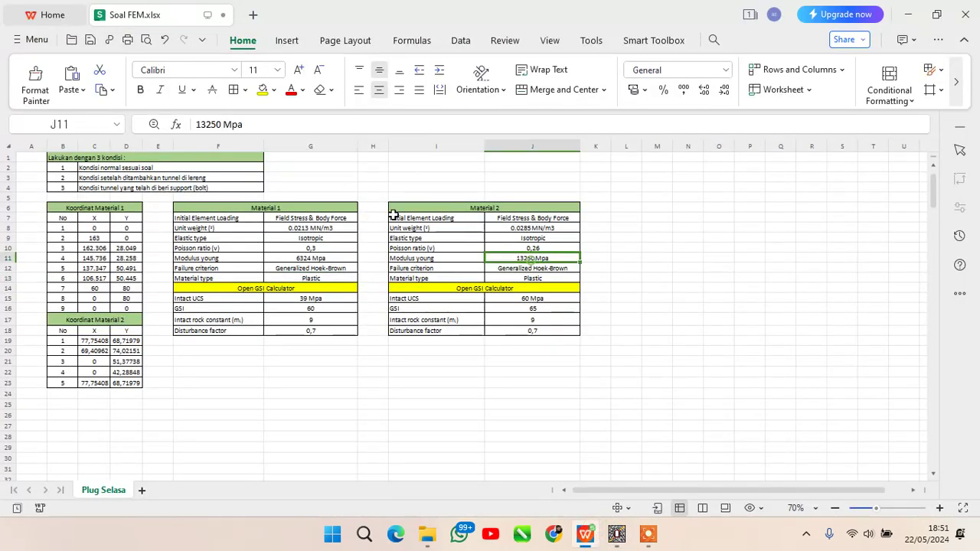
double_click(218, 124)
key("ctrl+c")
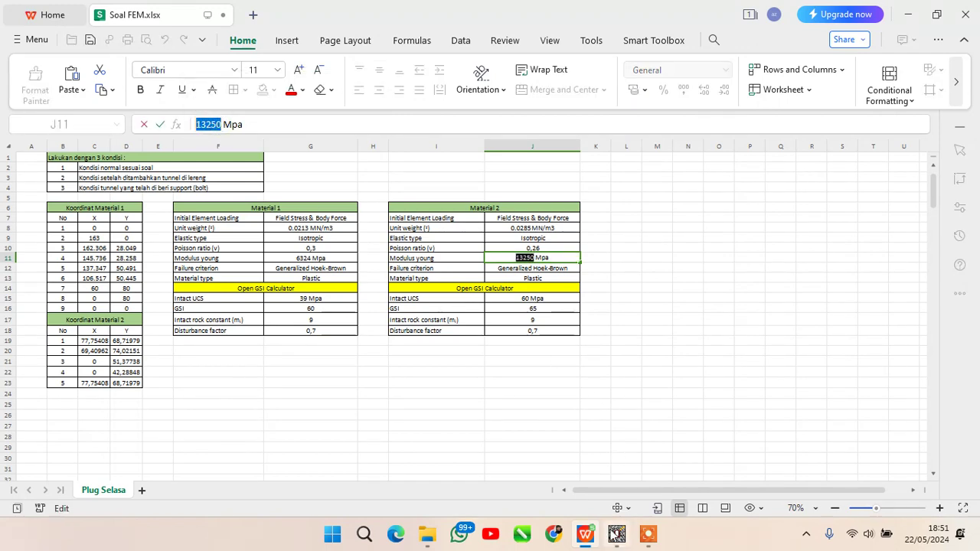
left_click(617, 534)
double_click(475, 190)
key("ctrl+v")
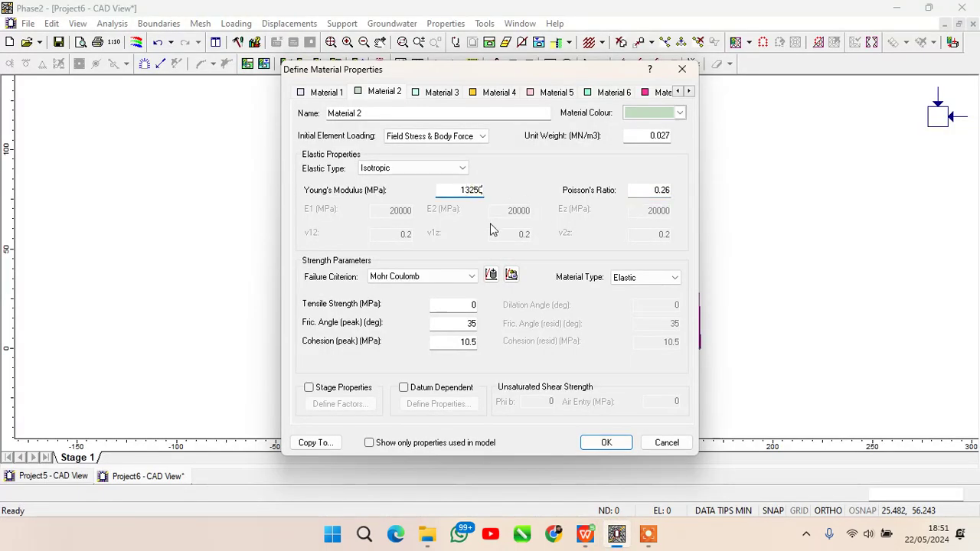
Step: Set Material 2's failure criterion to Generalized Hoek-Brown and its material type to Plastic
left_click(446, 276)
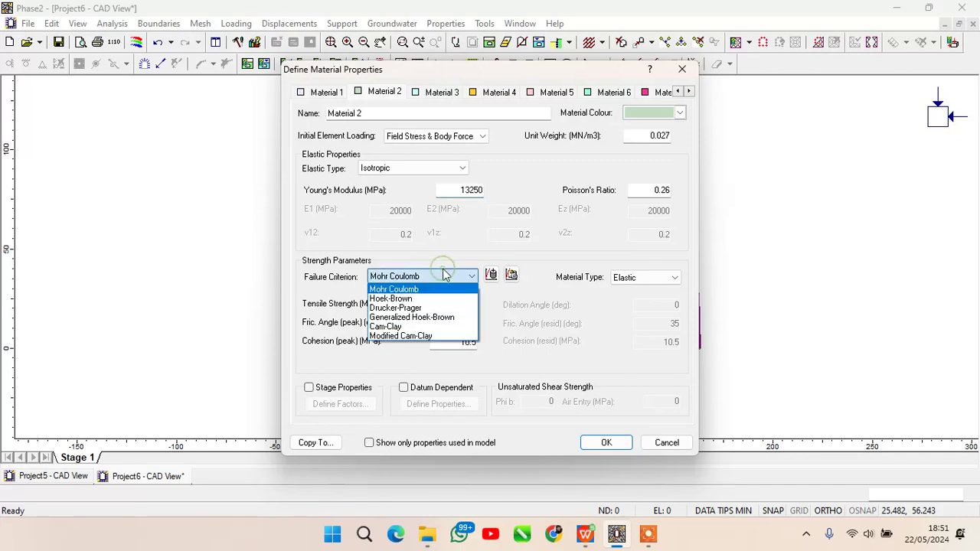
left_click(449, 317)
left_click(645, 277)
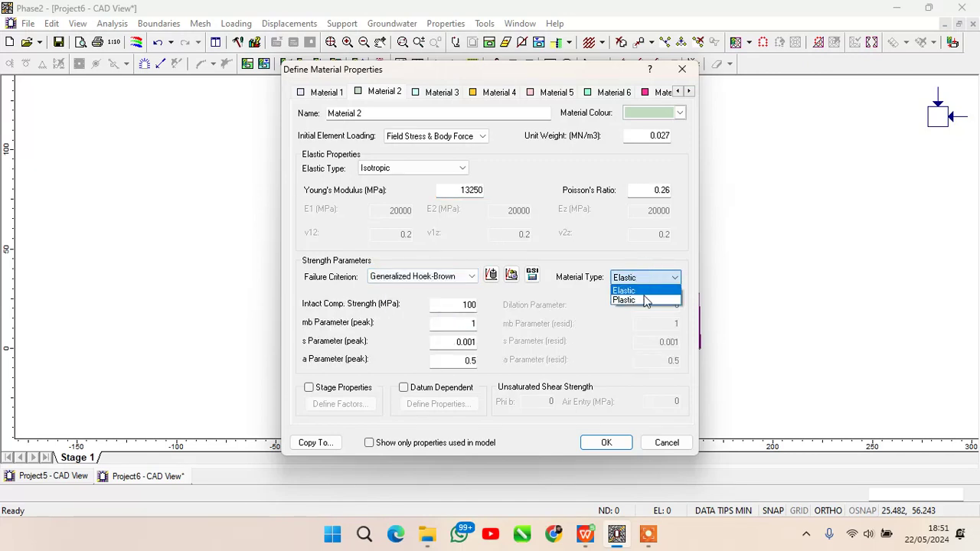
left_click(642, 298)
Step: Look up Material 2's Intact UCS in the spreadsheet and set its intact compressive strength to 60 MPa
left_click(586, 533)
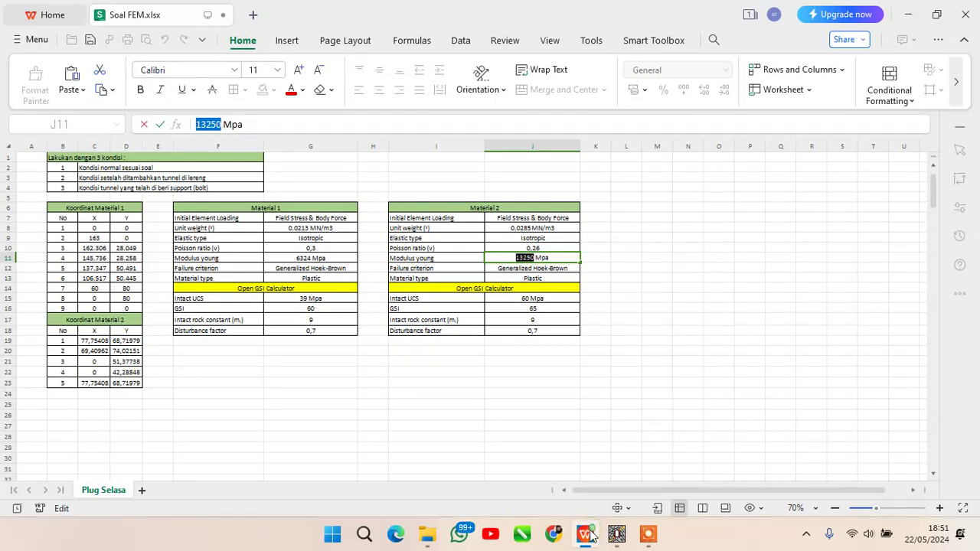
left_click(616, 535)
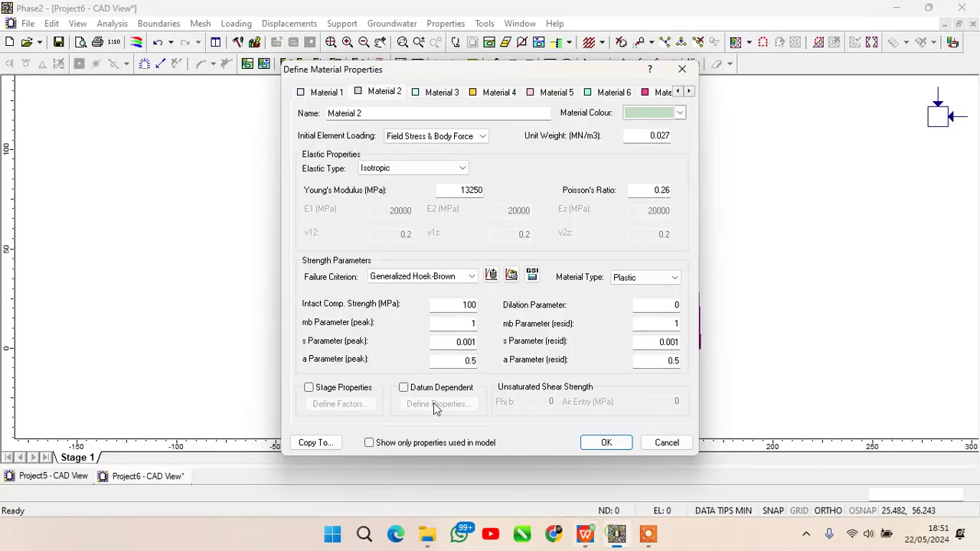
double_click(459, 307)
Step: Open the GSI parameter calculator for Material 2 and set the Geological Strength Index to 65, following the spreadsheet
left_click(532, 274)
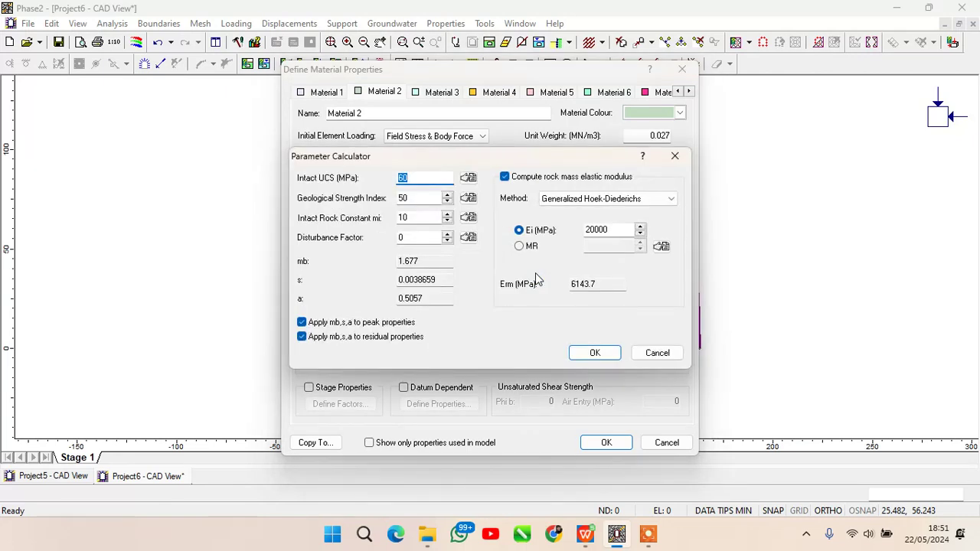
left_click(585, 533)
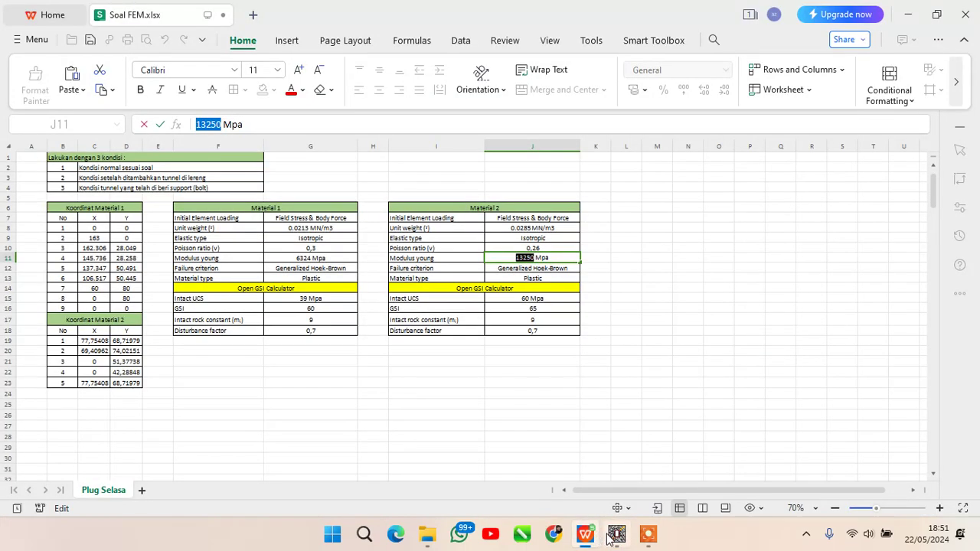
left_click(615, 536)
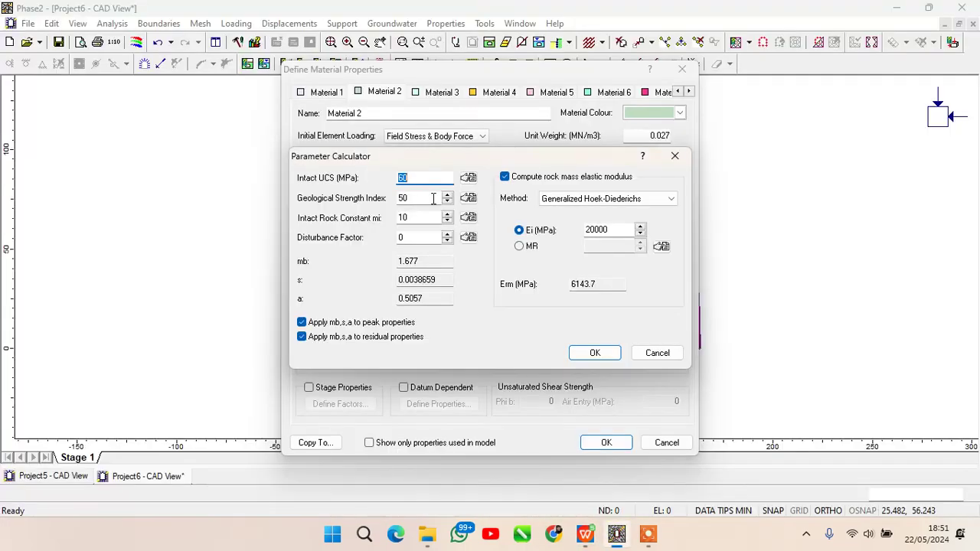
double_click(432, 198)
type("65")
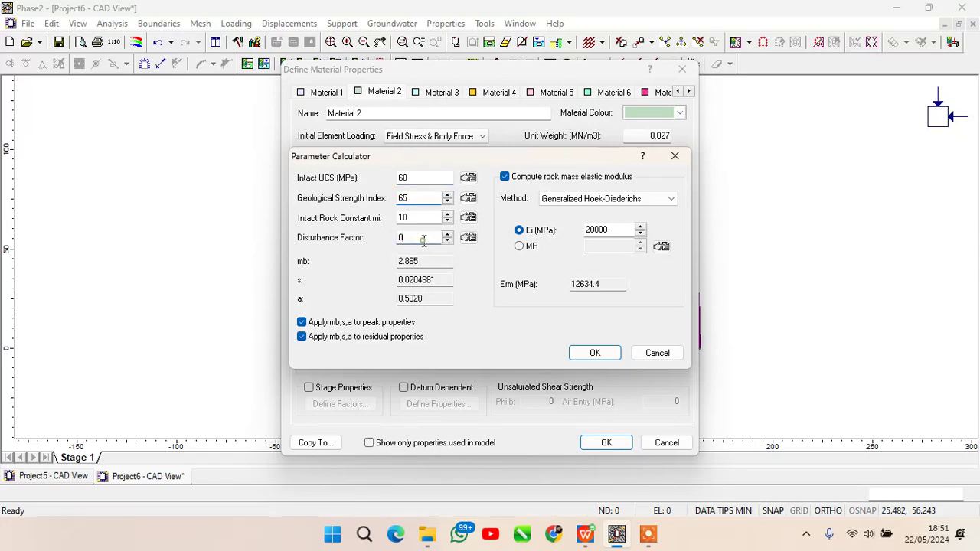
Step: Set Material 2's disturbance factor to 0.7 and intact rock constant mi to 9 in the parameter calculator
left_click(424, 241)
type(".7")
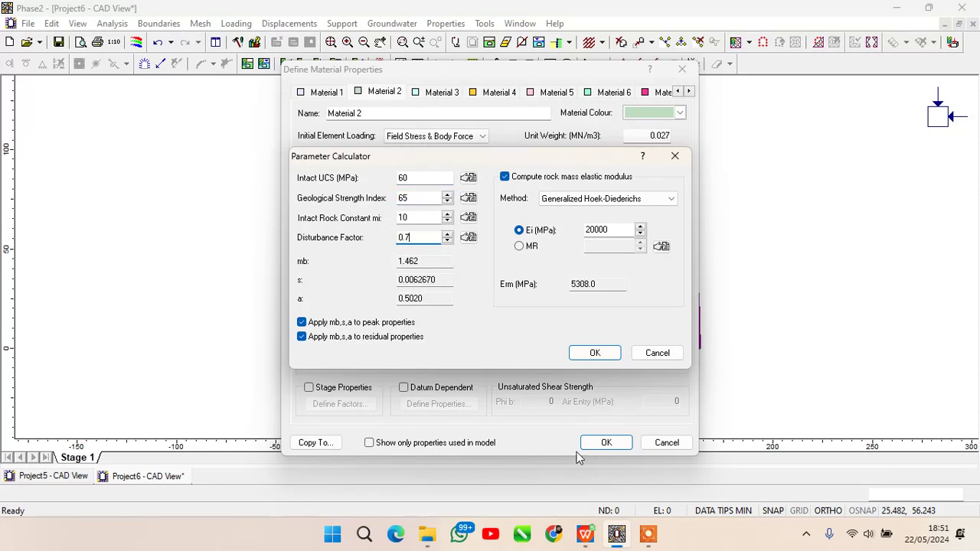
left_click(448, 222)
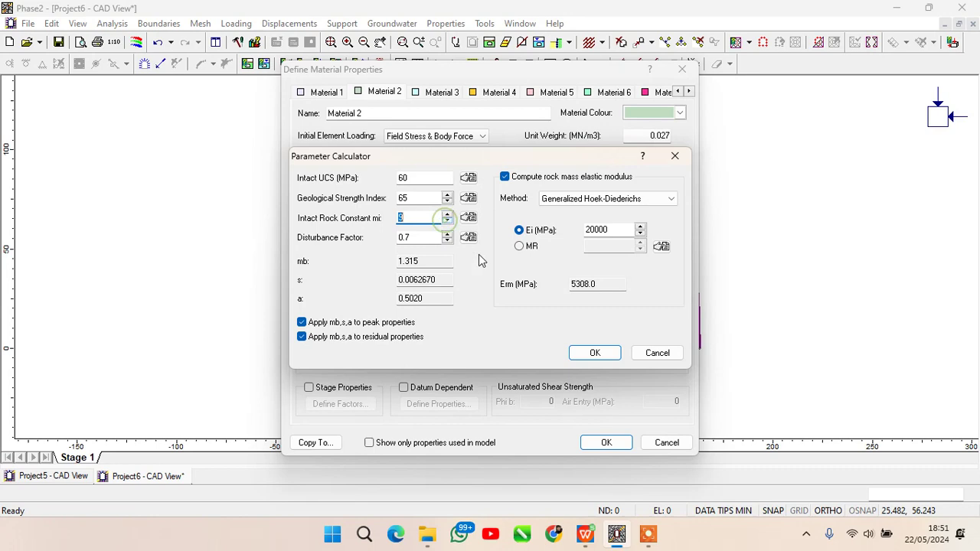
Step: Turn off computing the rock mass elastic modulus, then apply the calculated parameters and accept Material 2's properties
left_click(505, 177)
left_click(595, 353)
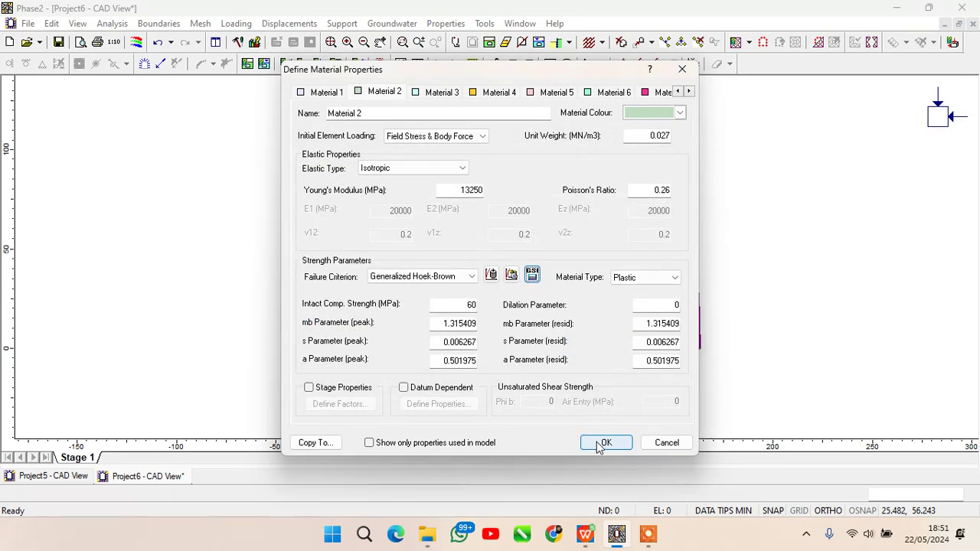
left_click(606, 443)
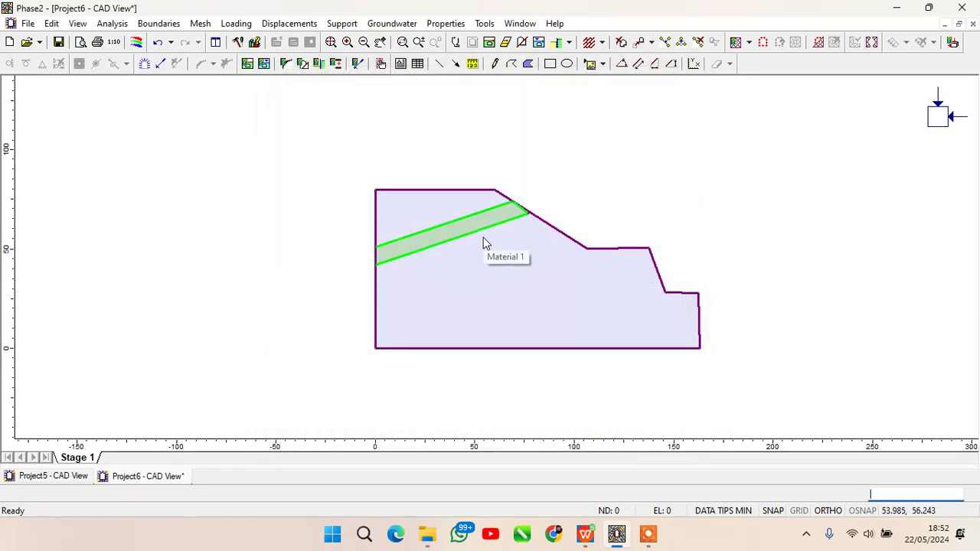
left_click(648, 534)
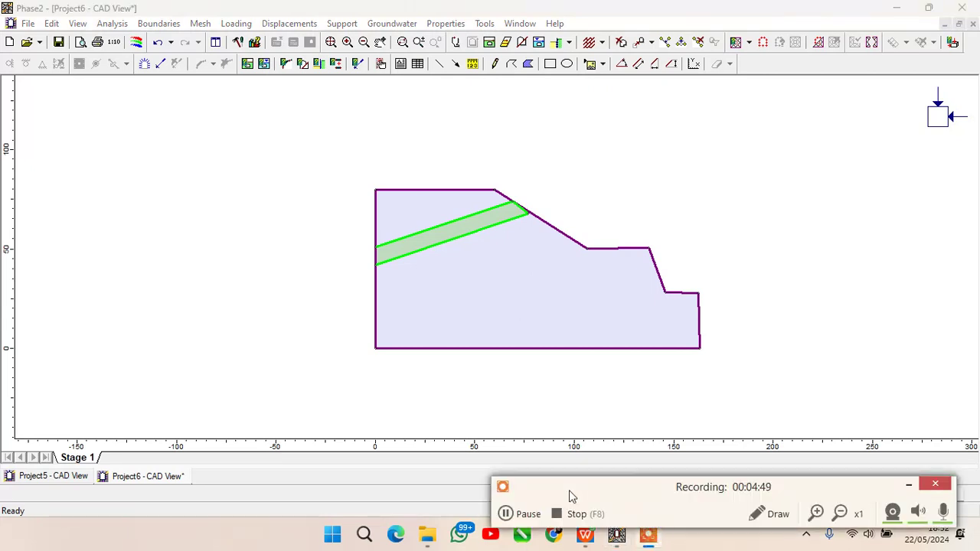
left_click(912, 484)
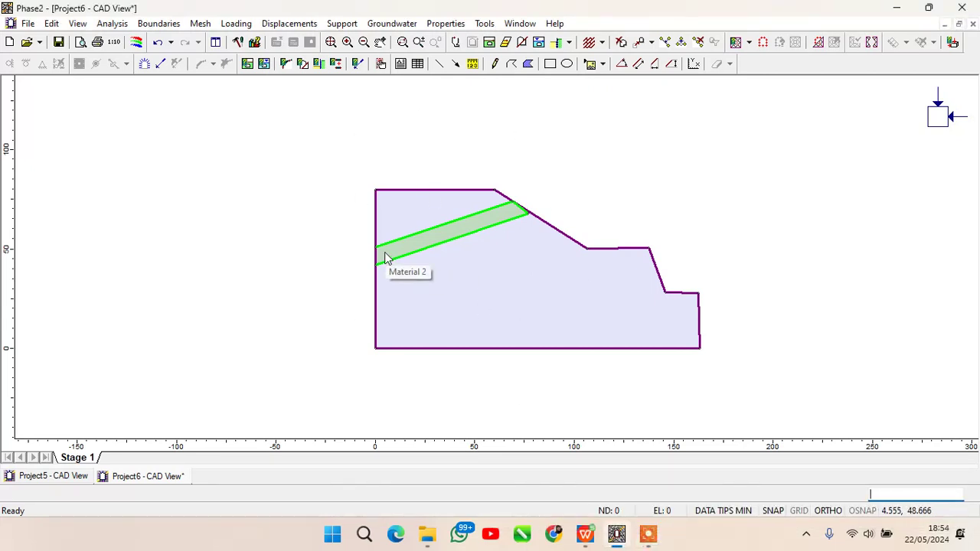
Step: Set up the mesh with the Uniform mesh type and 6 Noded Triangles as the element type
left_click(198, 24)
left_click(222, 39)
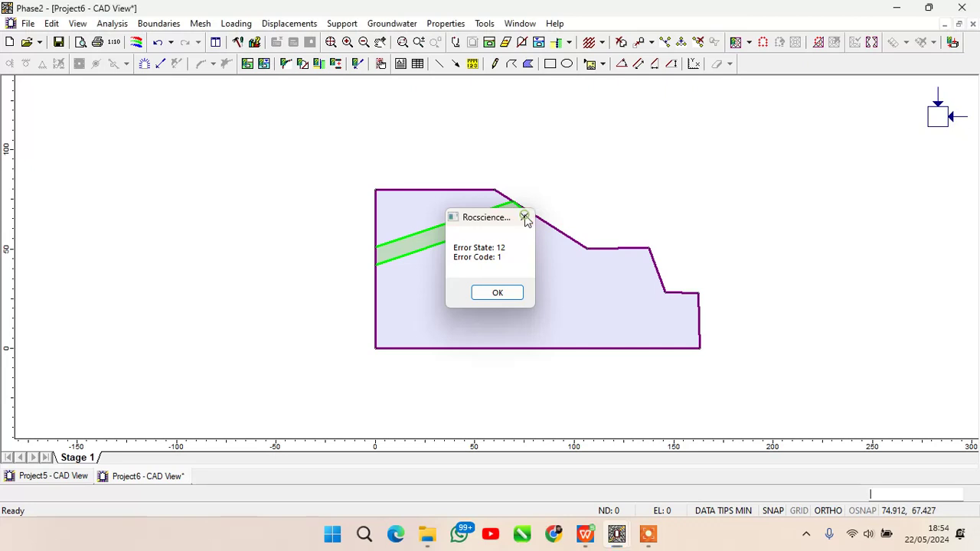
left_click(524, 217)
left_click(223, 24)
mouse_move(201, 23)
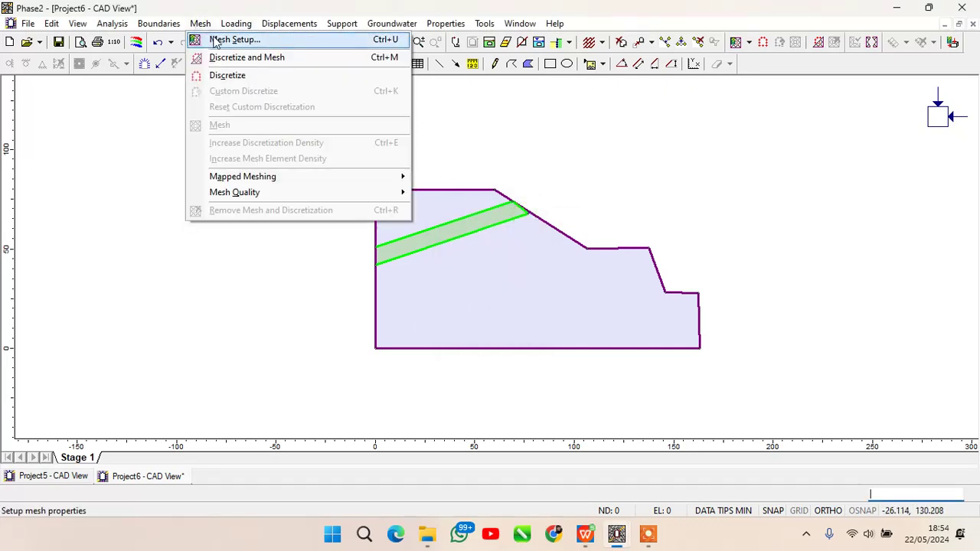
left_click(219, 38)
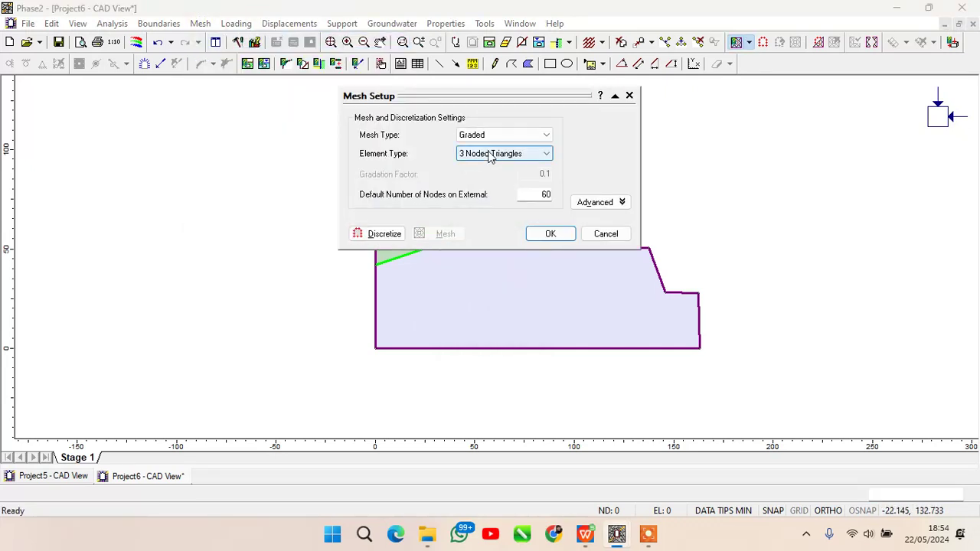
left_click(490, 136)
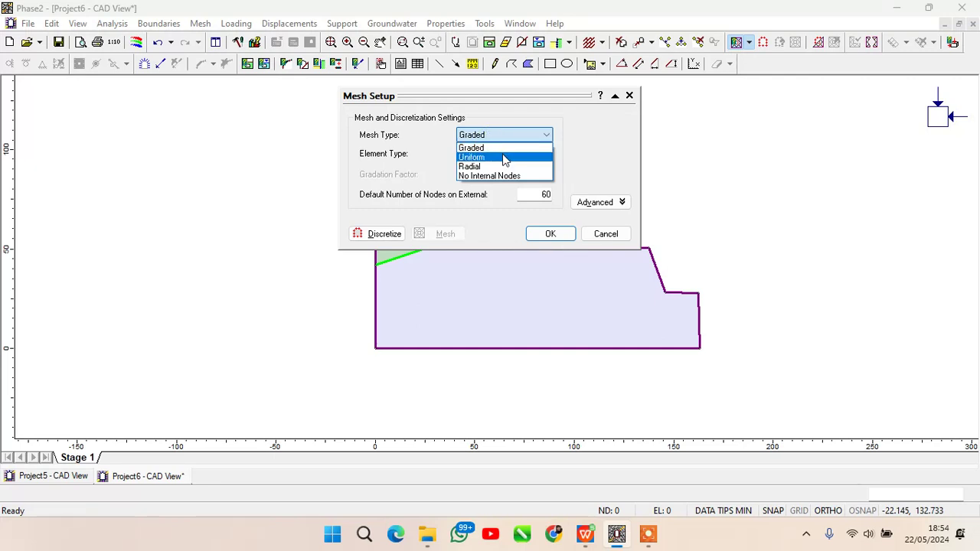
left_click(503, 157)
left_click(504, 154)
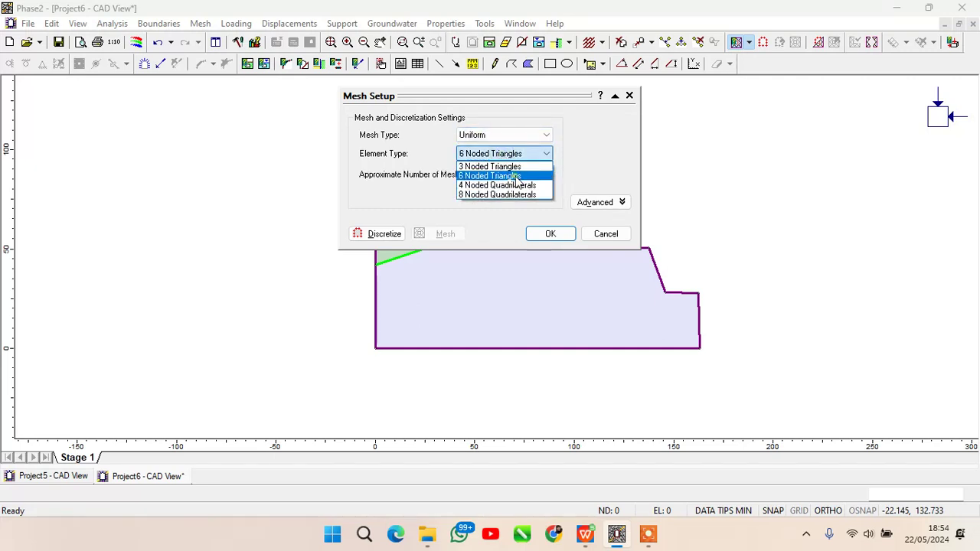
left_click(517, 177)
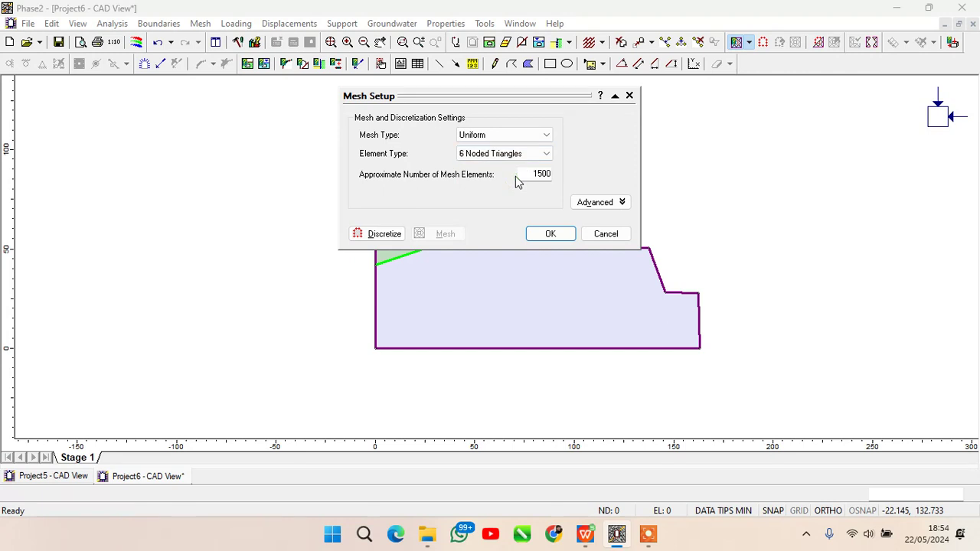
left_click(555, 235)
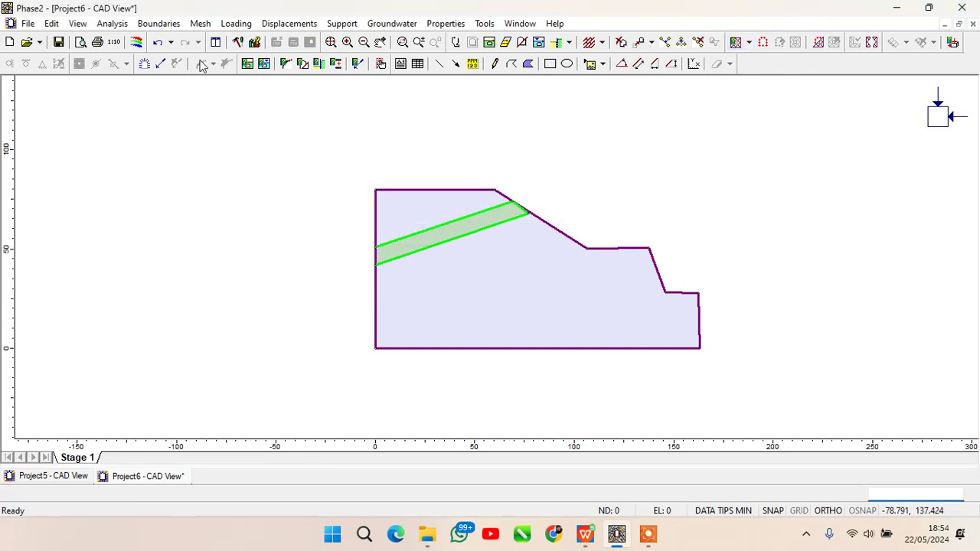
Step: Discretize the boundaries and generate the finite element mesh for the slope model
left_click(200, 24)
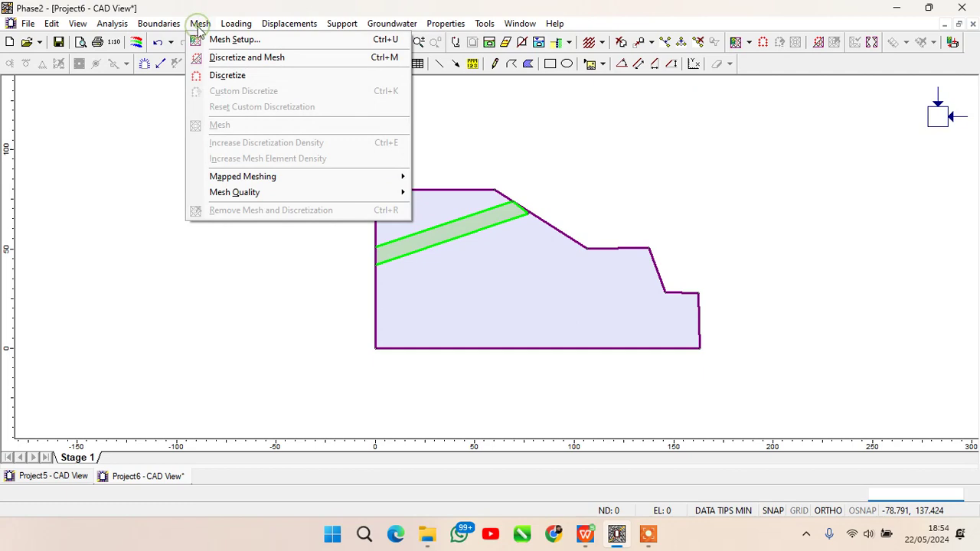
left_click(274, 57)
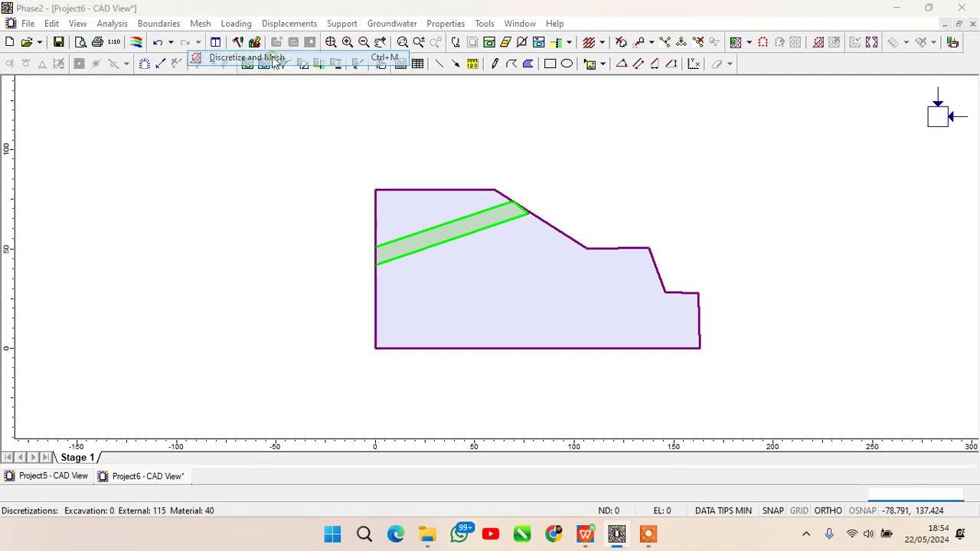
scroll(493, 282, "up", 2)
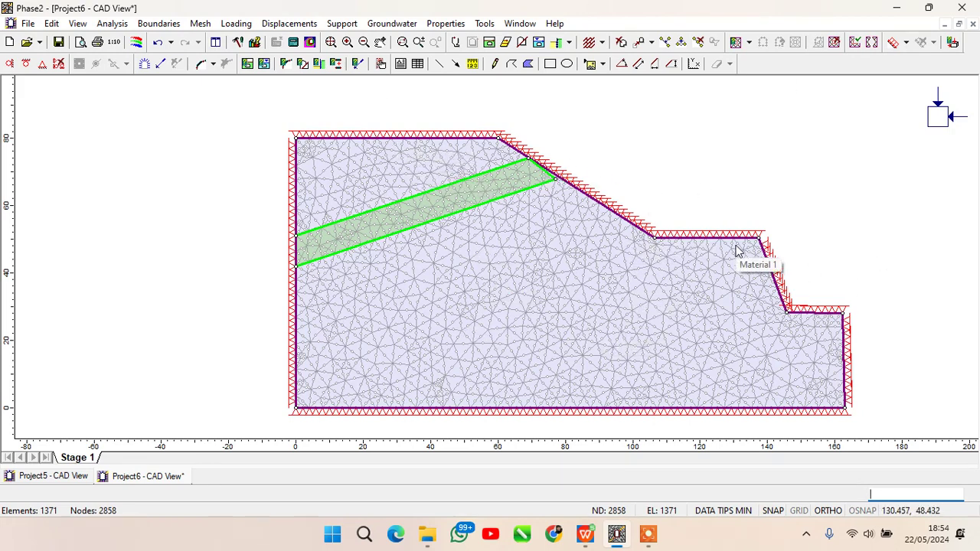
Step: Free the displacement restraints along the whole ground surface, from the upper crest down both slope faces and across the two benches
left_click(274, 28)
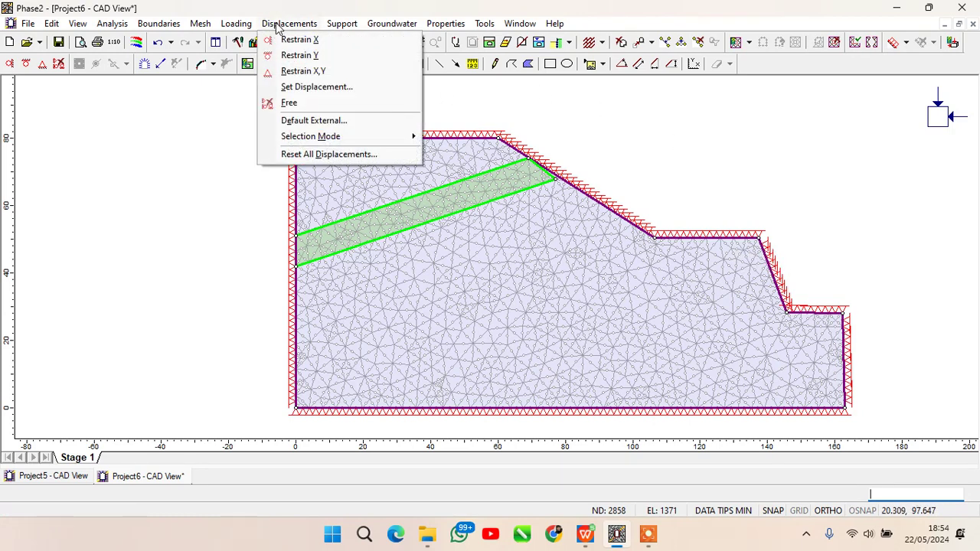
left_click(277, 27)
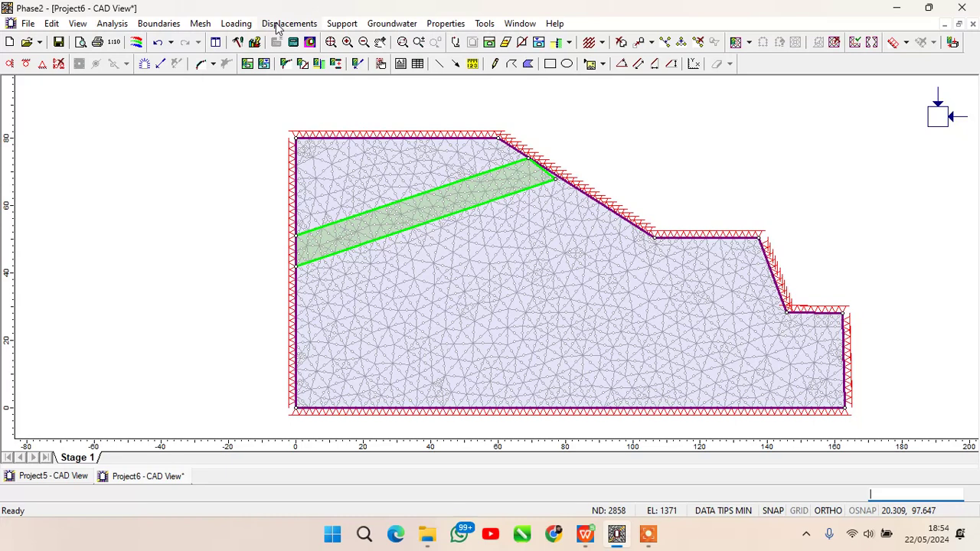
left_click(277, 27)
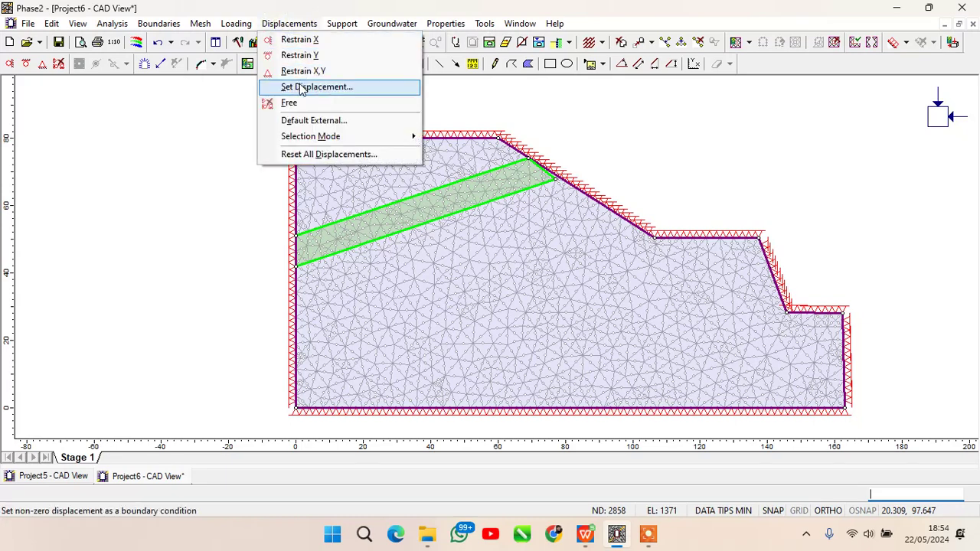
left_click(305, 103)
left_click_drag(278, 115, 532, 145)
left_click_drag(485, 115, 660, 244)
left_click_drag(632, 201, 771, 240)
left_click_drag(742, 213, 796, 320)
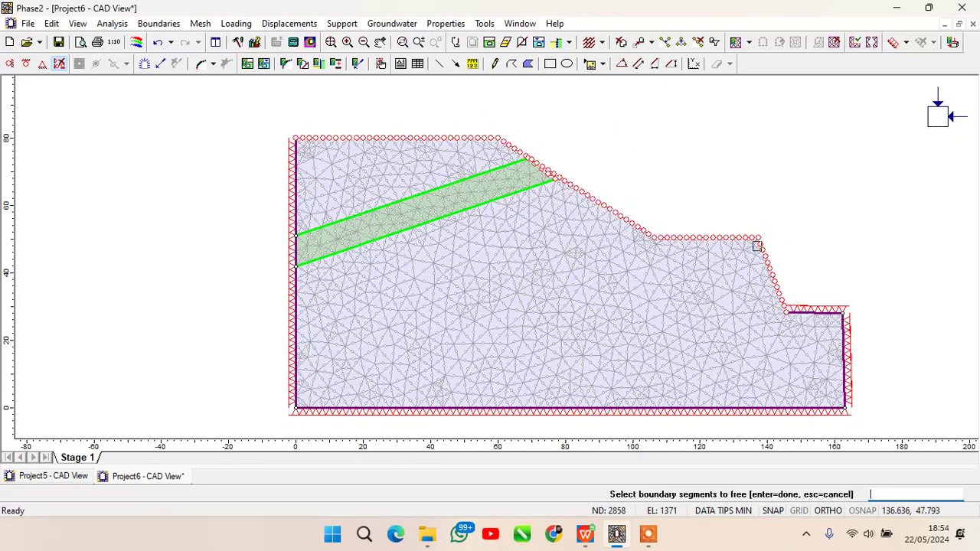
left_click_drag(773, 239, 858, 325)
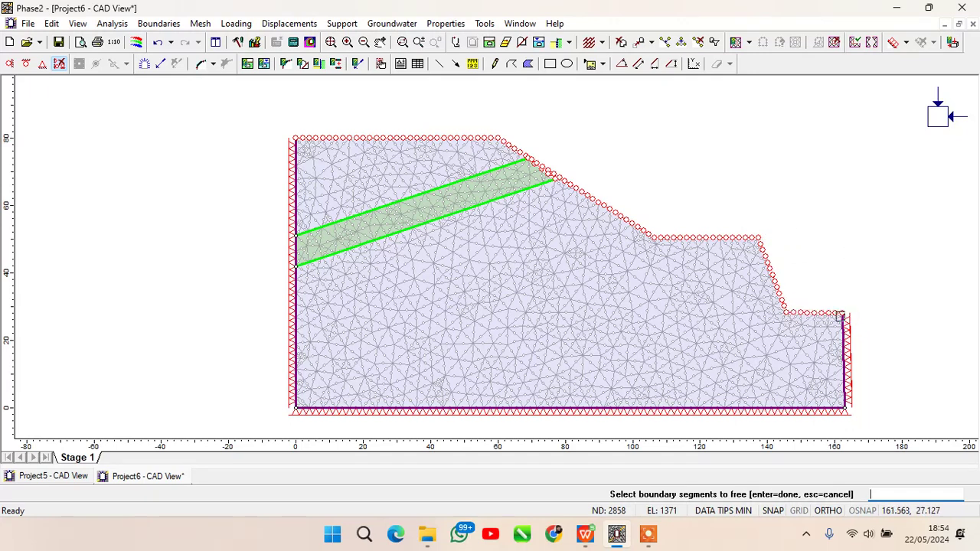
key("Return")
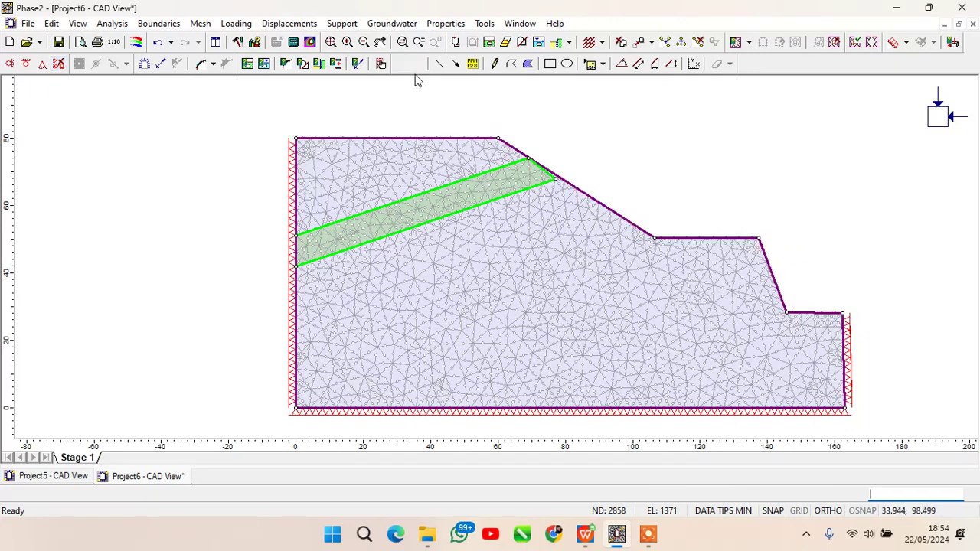
Step: Set the field stress type to Gravity and enable the use of the effective stress ratio
left_click(286, 23)
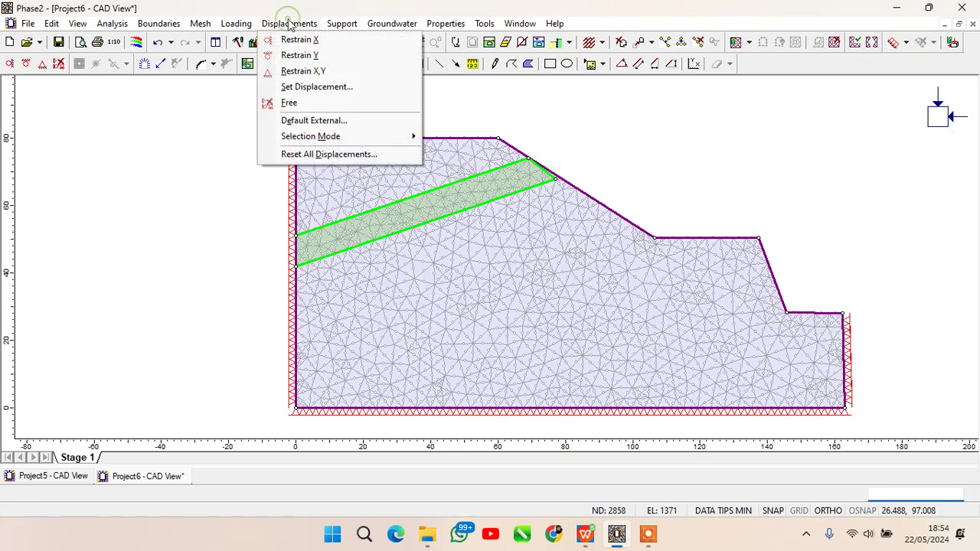
mouse_move(223, 27)
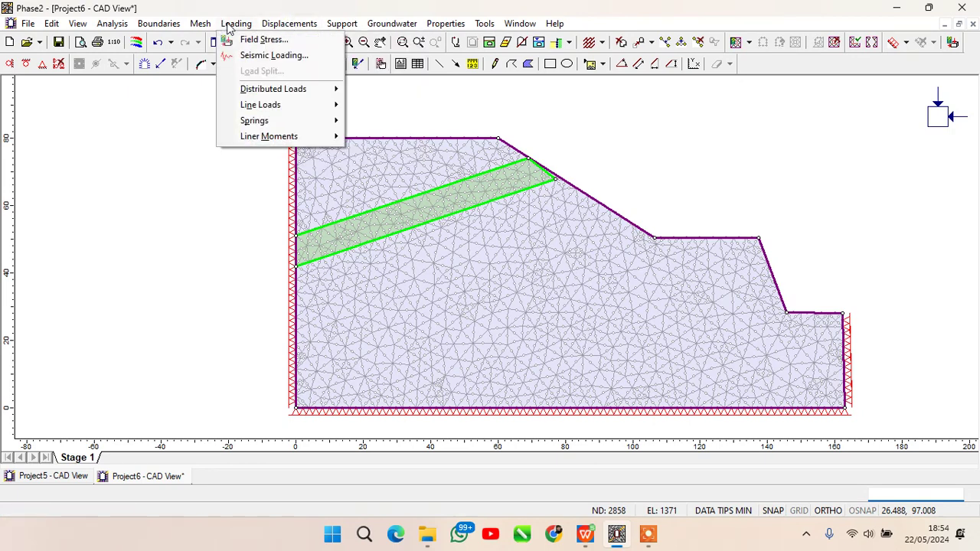
left_click(252, 39)
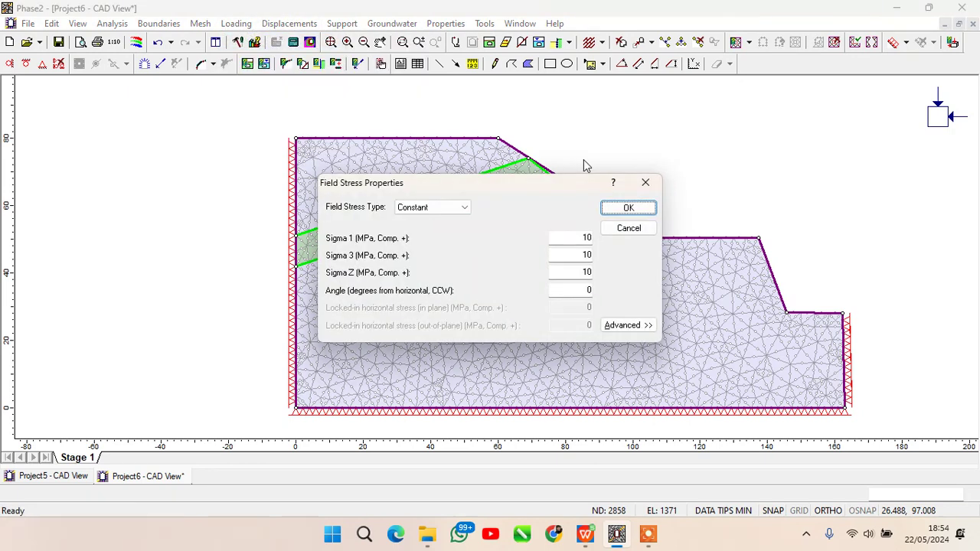
left_click(440, 208)
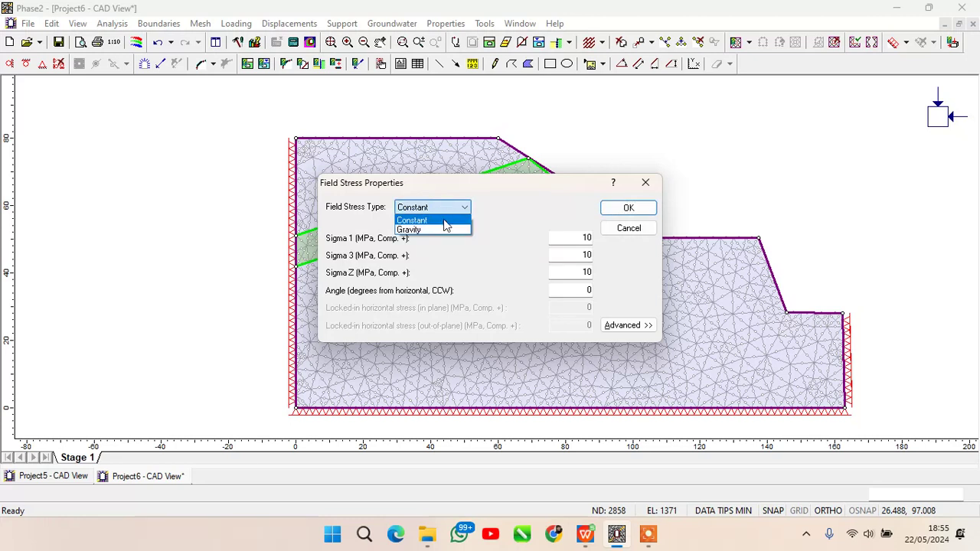
left_click(448, 229)
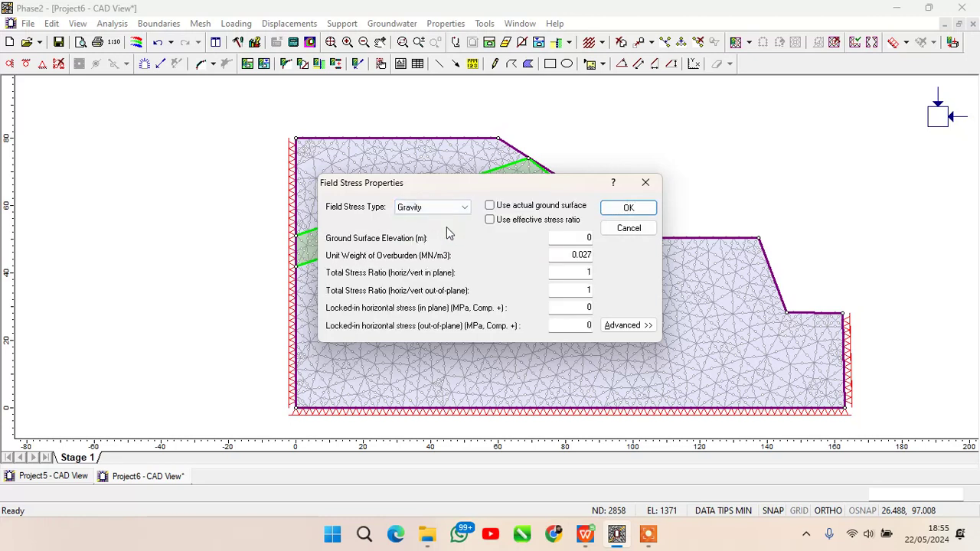
left_click(490, 221)
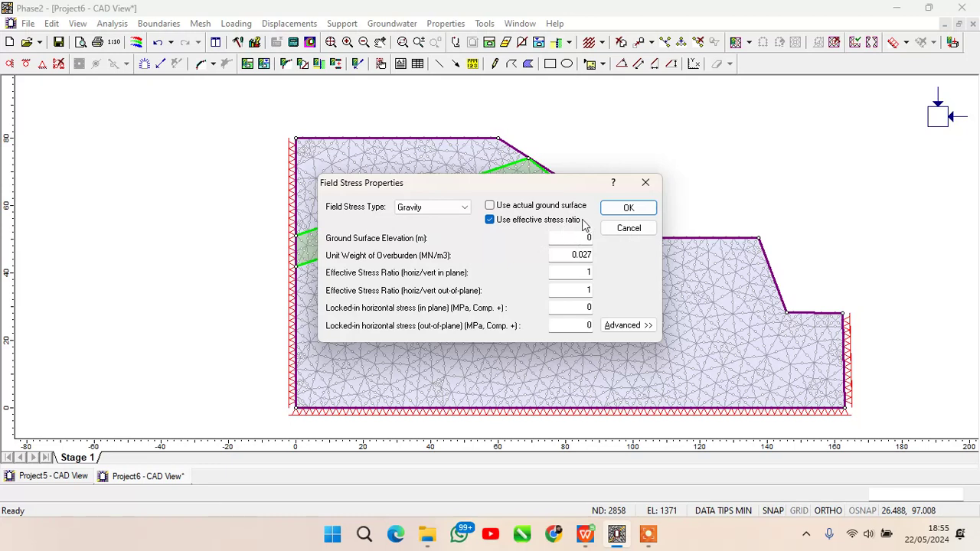
left_click(620, 210)
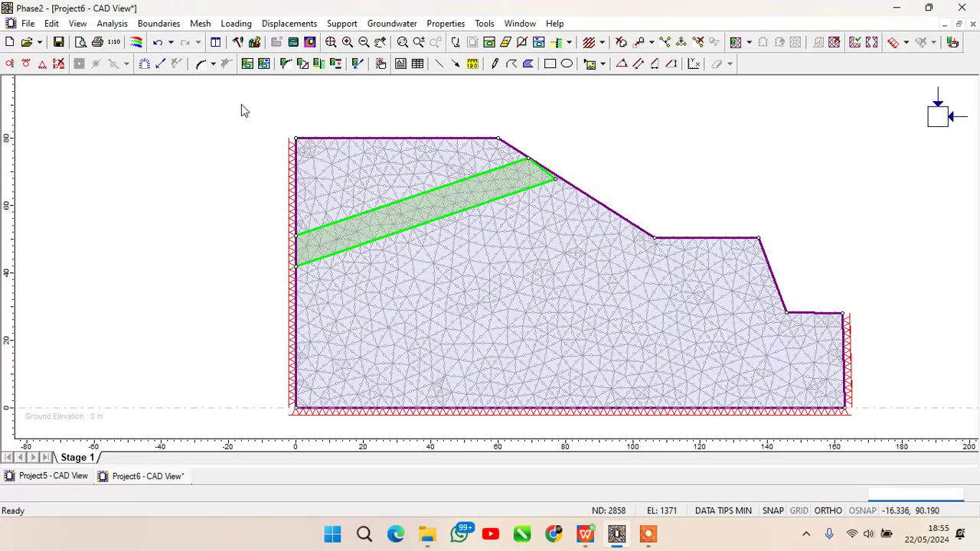
Step: Review the analysis type and stress analysis options in the project settings, and enable Determine Strength Reduction Factor
left_click(232, 25)
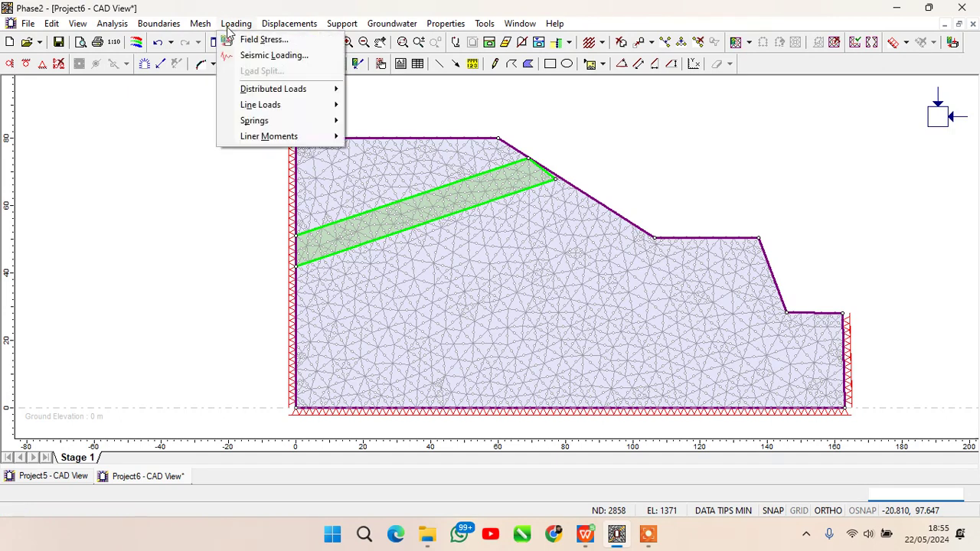
mouse_move(130, 29)
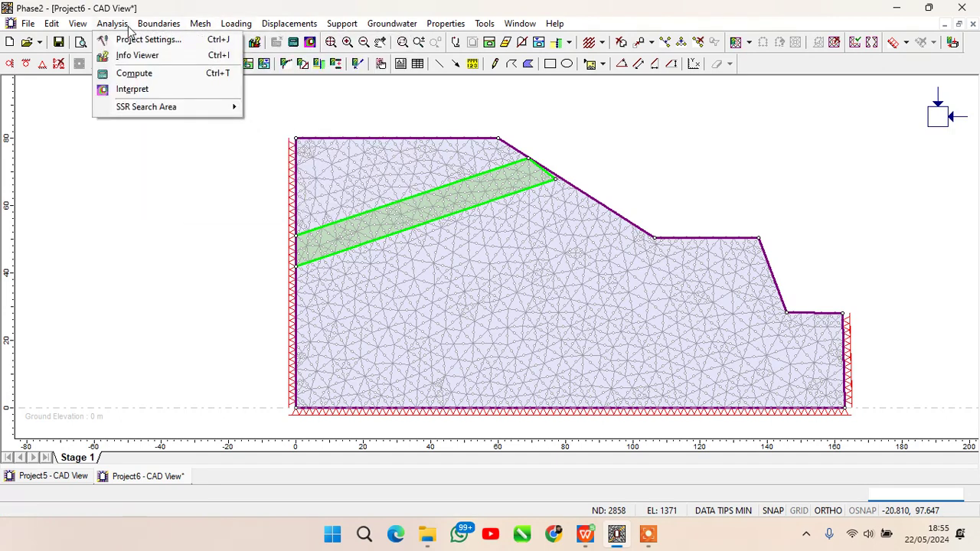
left_click(136, 39)
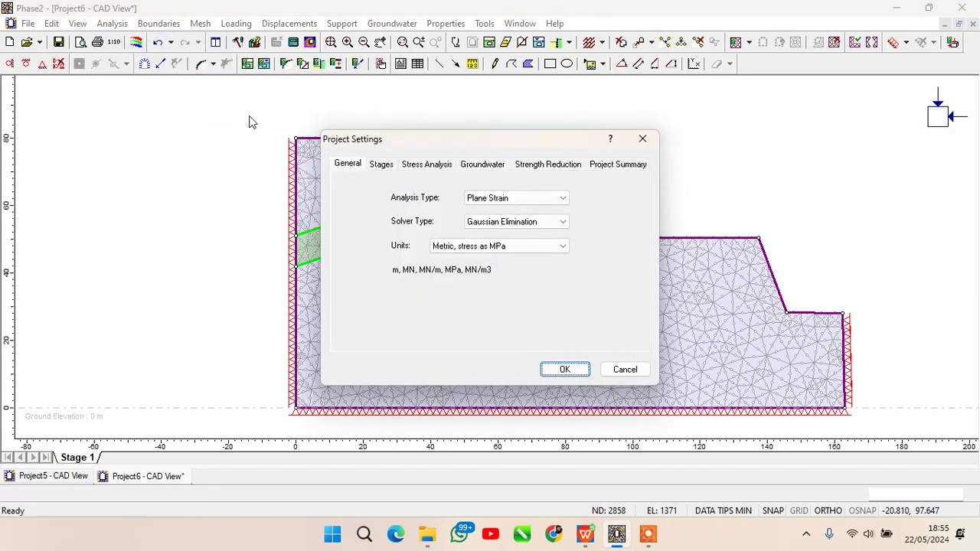
left_click(381, 164)
left_click(347, 164)
left_click(487, 199)
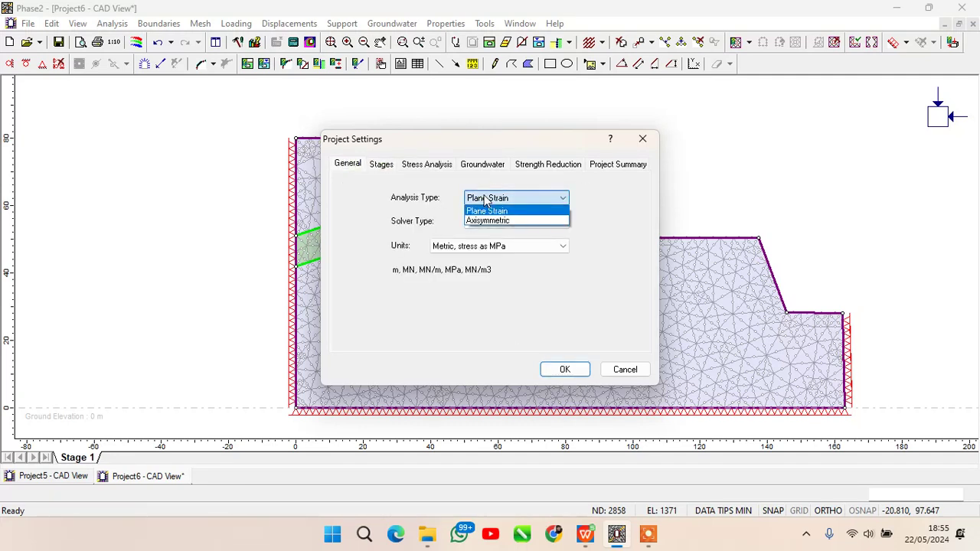
left_click(487, 200)
left_click(418, 165)
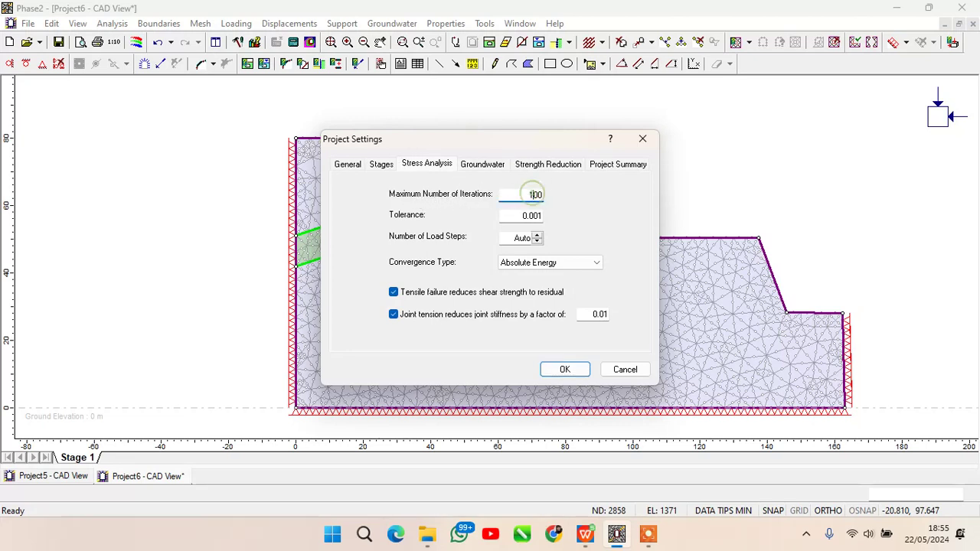
left_click(538, 166)
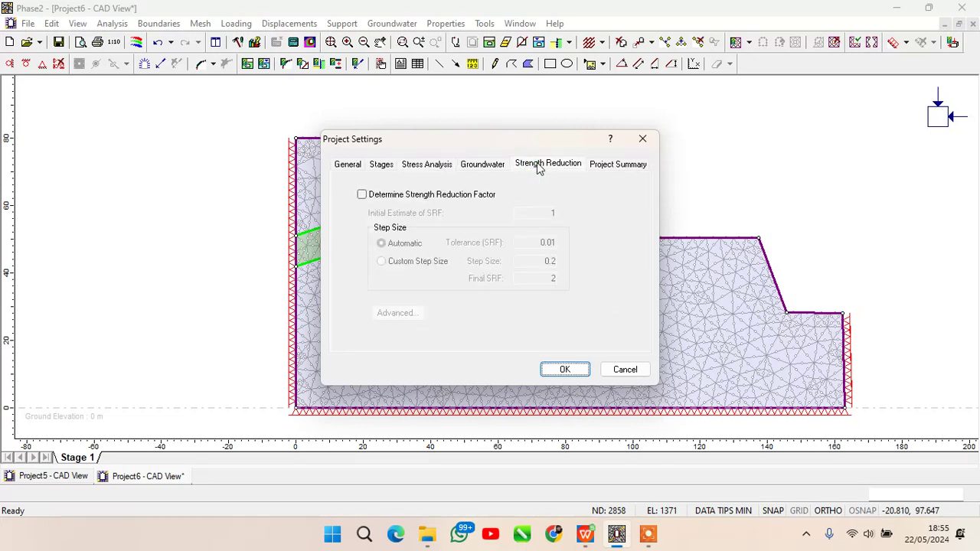
left_click(363, 196)
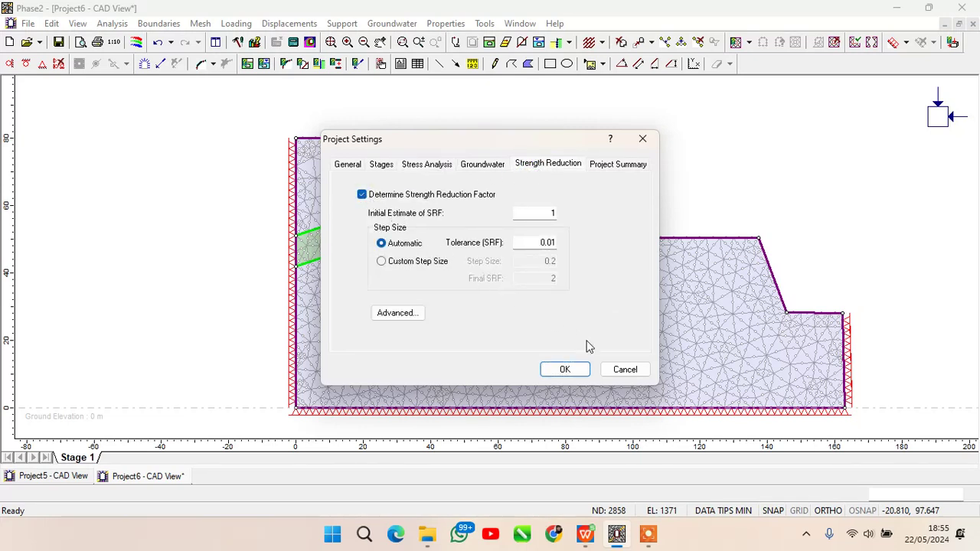
left_click(565, 369)
Step: Start computing the model, saving the changes as a compressed Phase2 file named Project6
left_click(97, 25)
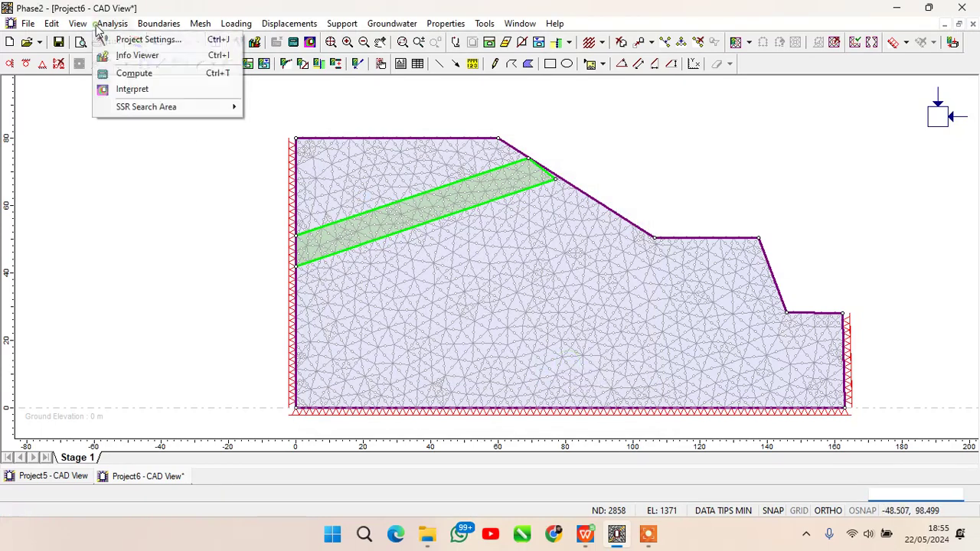
left_click(131, 73)
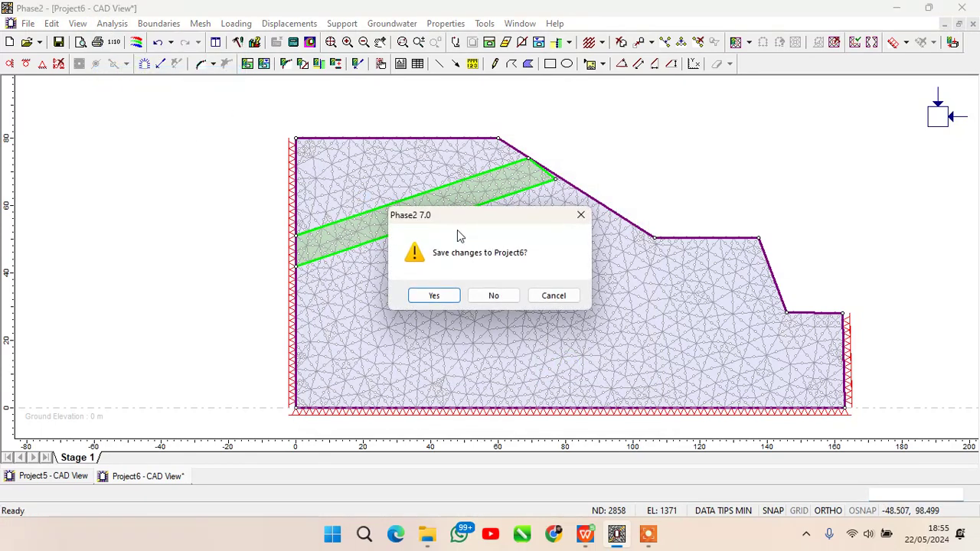
left_click(435, 296)
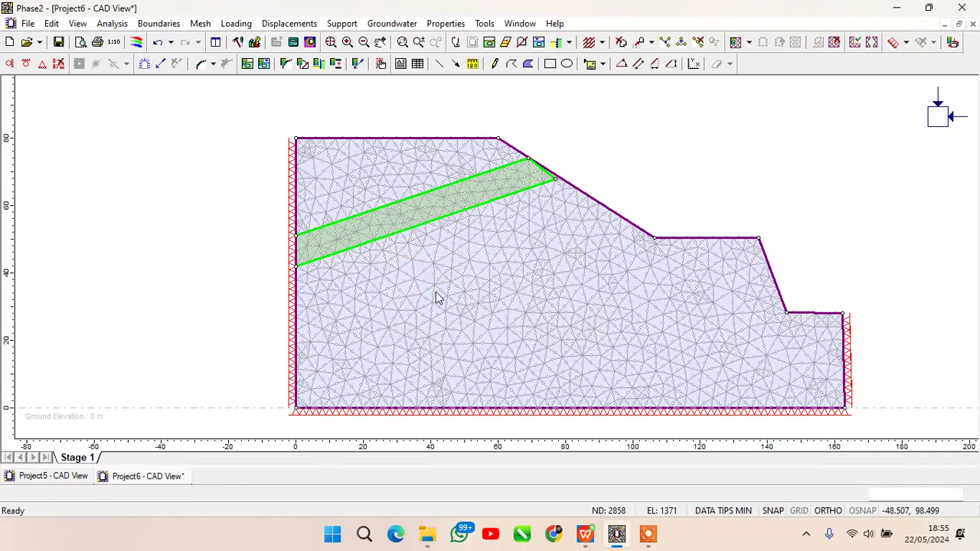
left_click(403, 346)
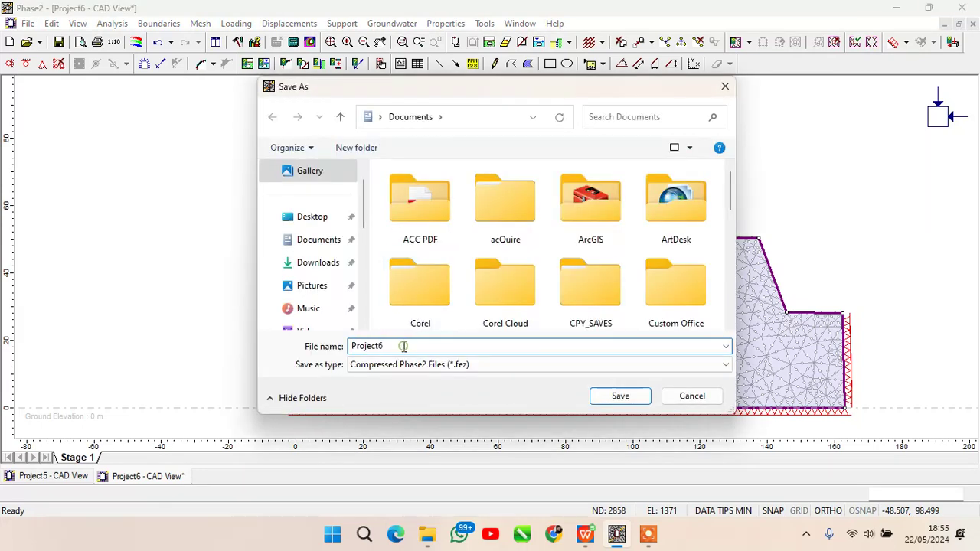
left_click(322, 265)
left_click(620, 396)
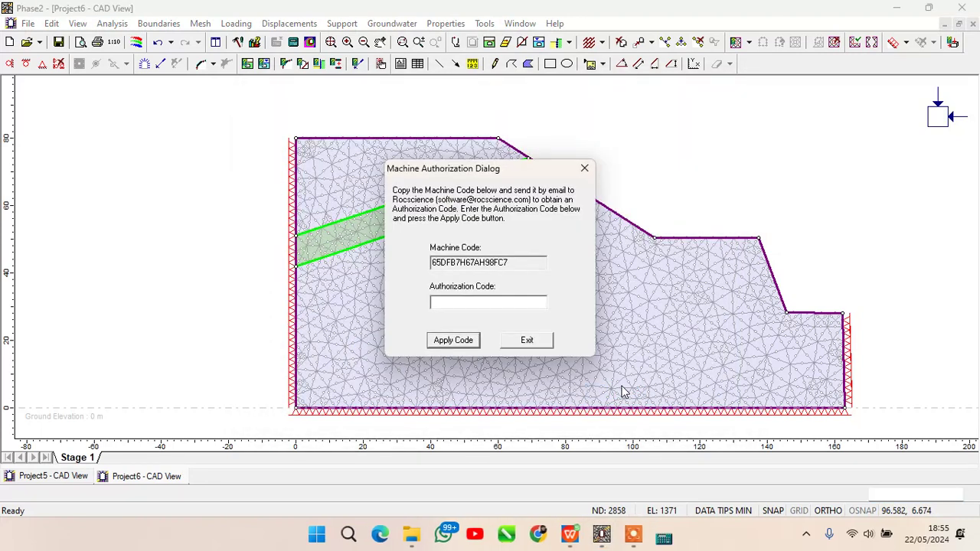
Step: Dismiss the machine authorization dialog and let the Project6 finite element computation run to completion
left_click(585, 168)
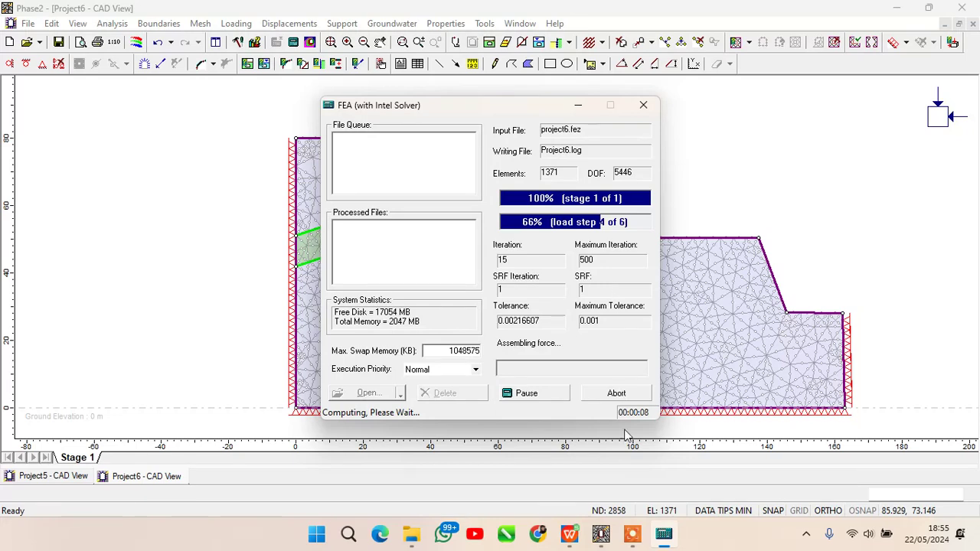
left_click(632, 534)
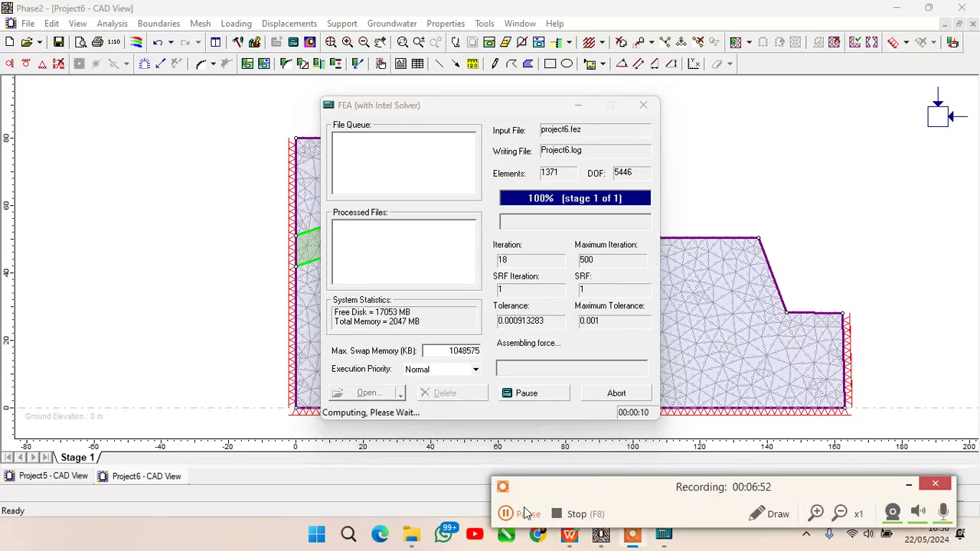
left_click(505, 514)
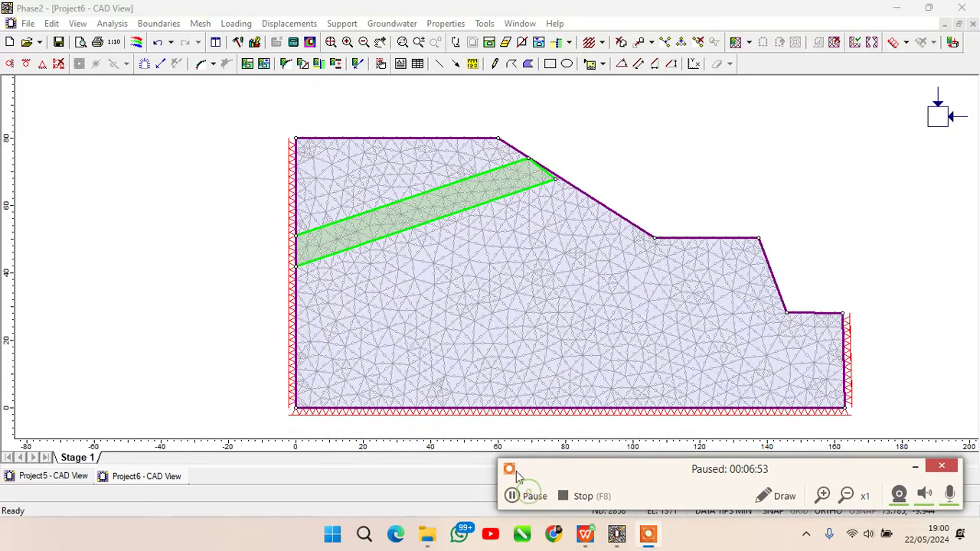
left_click(915, 467)
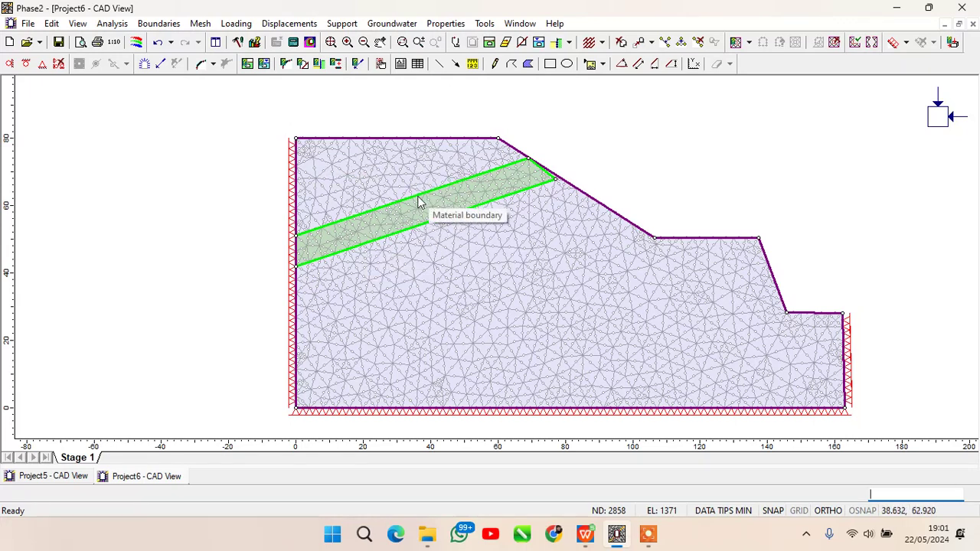
Step: Open the computed Project6 results in Interpret, dismissing the machine authorization dialog
left_click(112, 24)
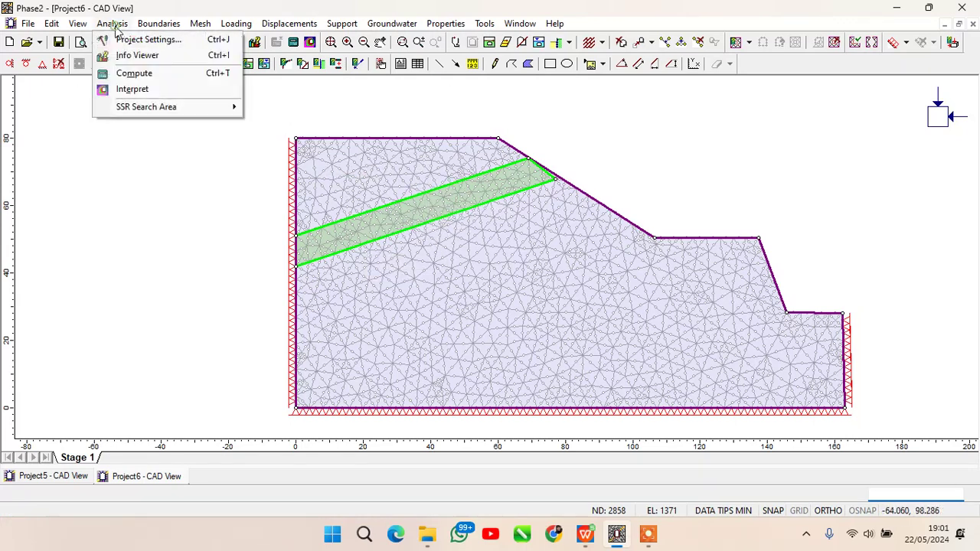
left_click(132, 90)
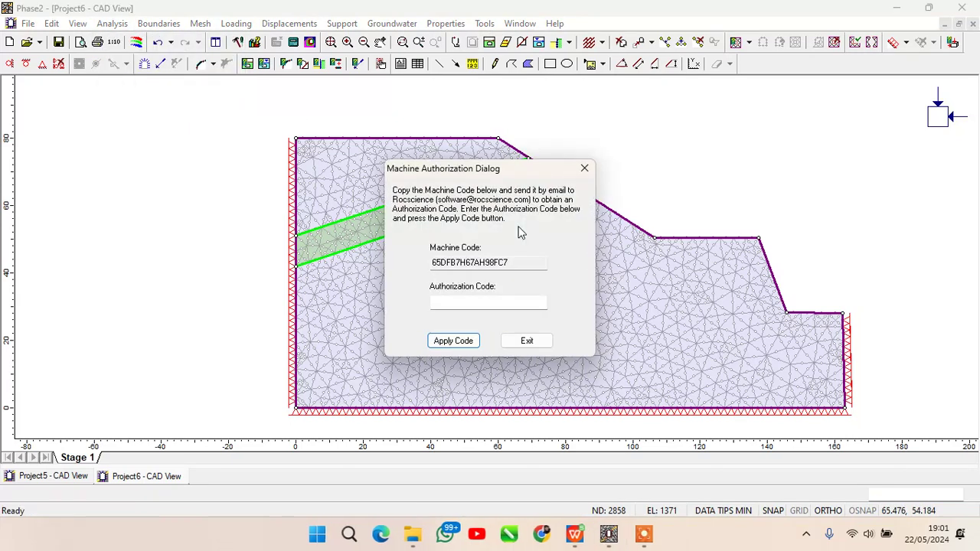
left_click(587, 166)
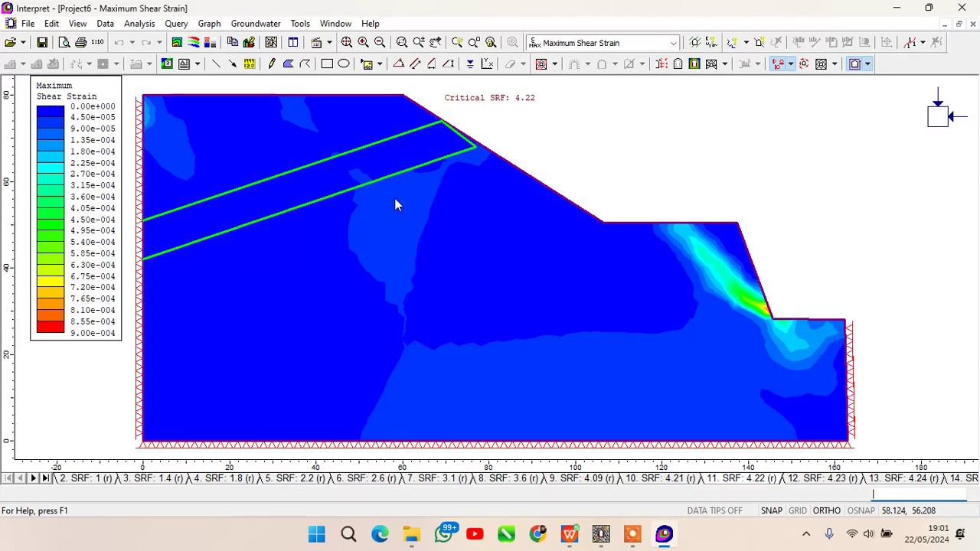
scroll(395, 199, "down", 2)
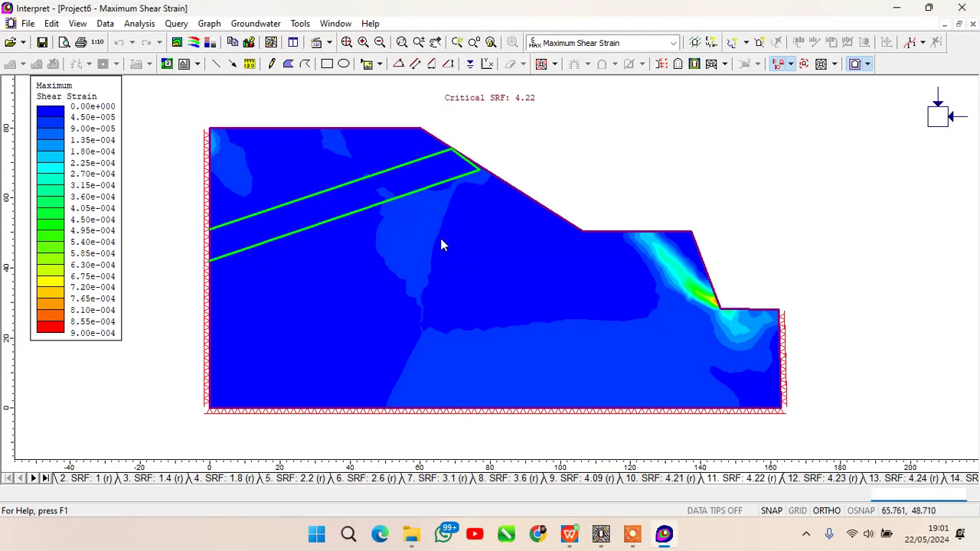
Step: Switch the result contours to Total Displacement
left_click(638, 43)
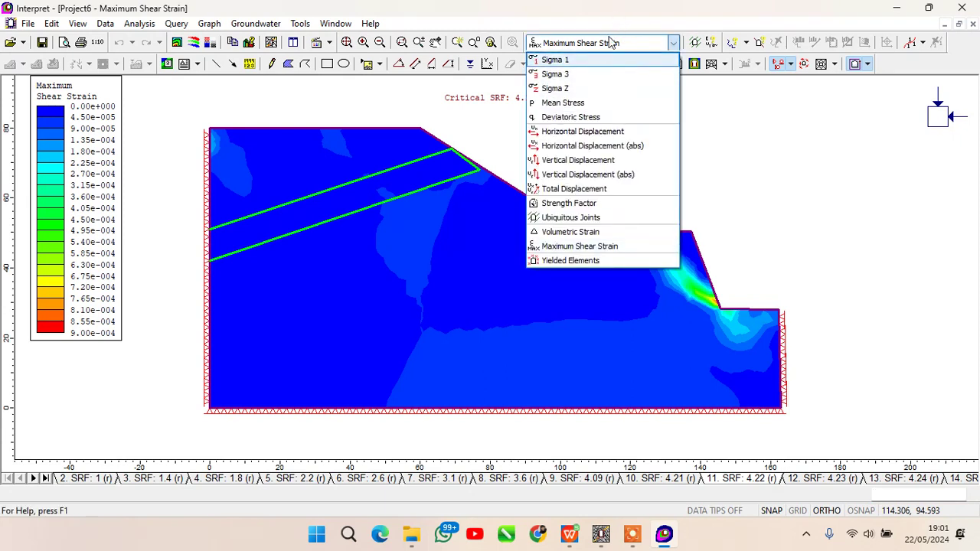
left_click(592, 188)
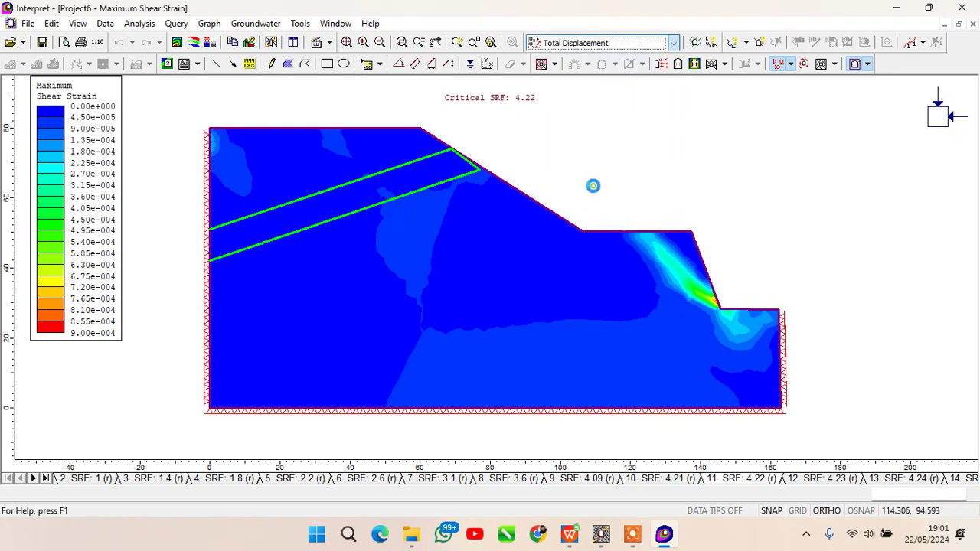
key("Return")
left_click(623, 46)
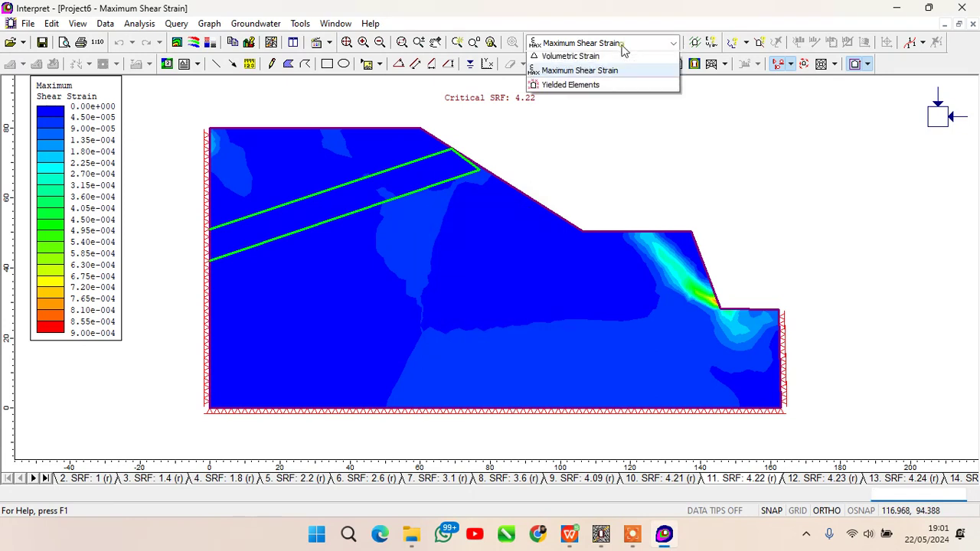
left_click(592, 189)
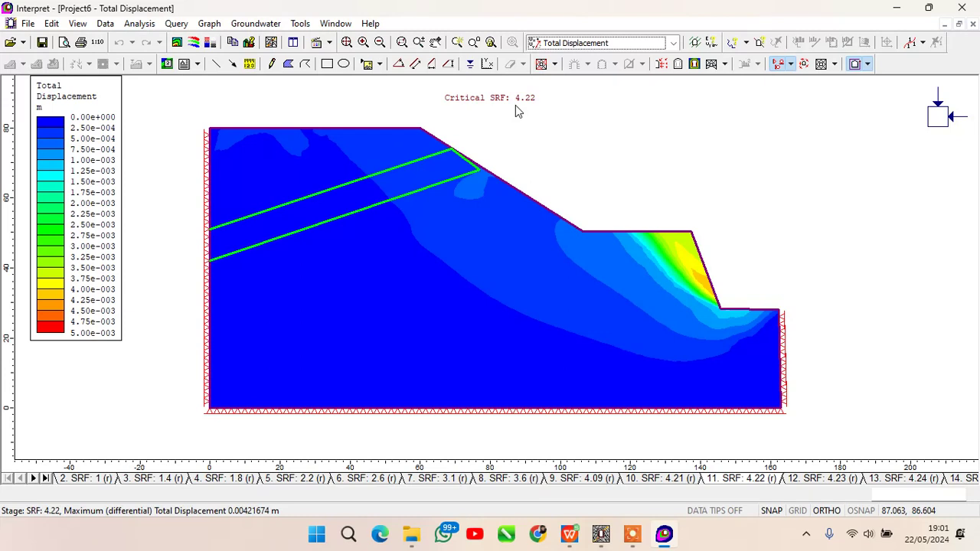
Step: Display the deformed contours together with the deformation vectors over the total displacement plot
left_click(695, 66)
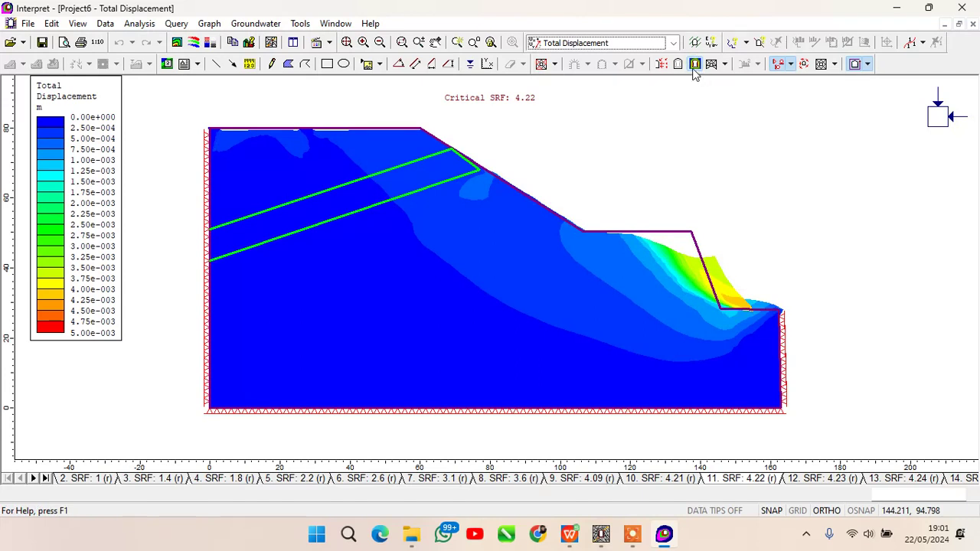
left_click(694, 67)
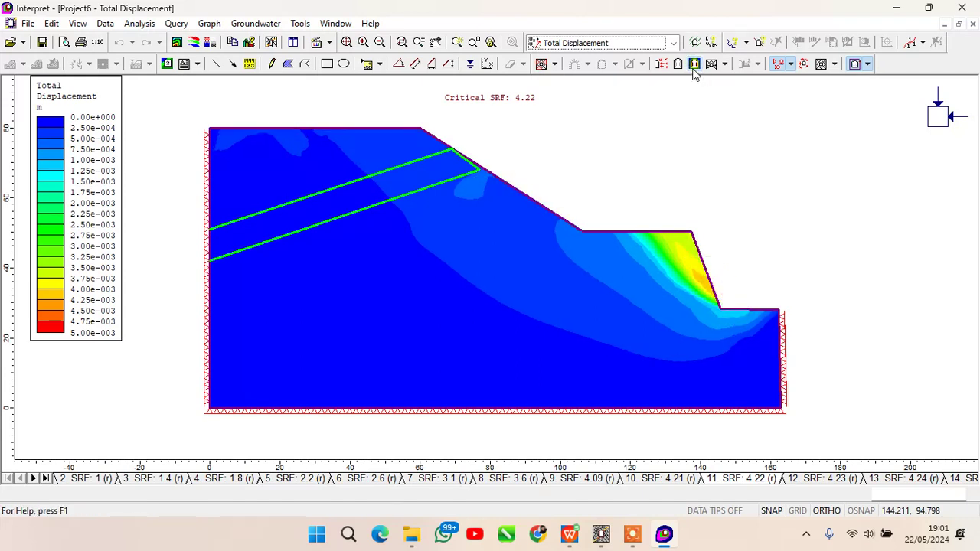
left_click(694, 66)
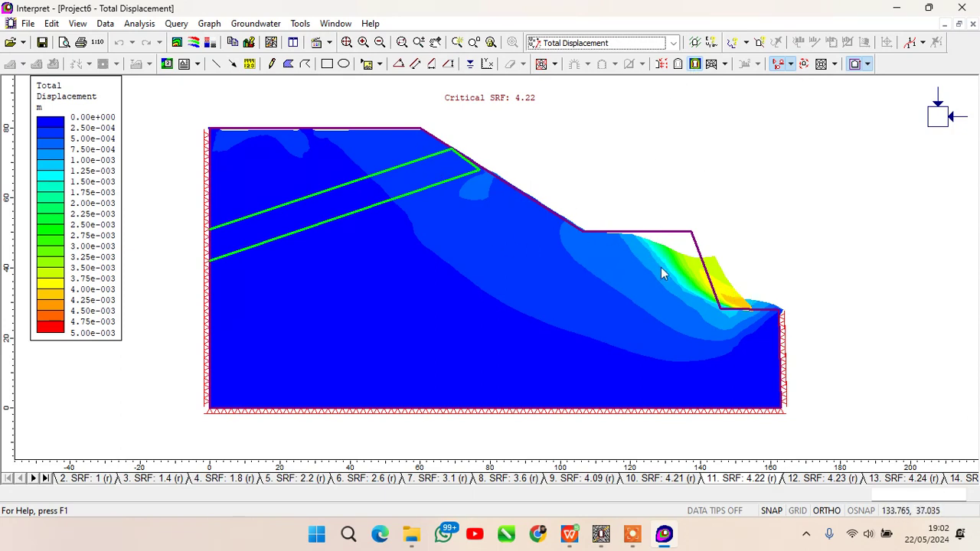
left_click(663, 65)
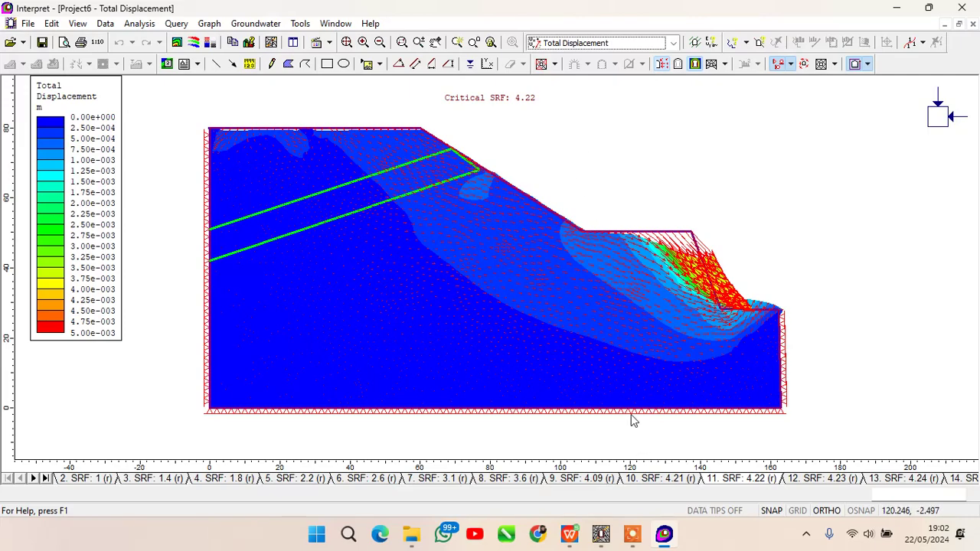
Step: Check the three required slope conditions in Soal FEM.xlsx, and return to the Project6 model in Phase2
left_click(573, 536)
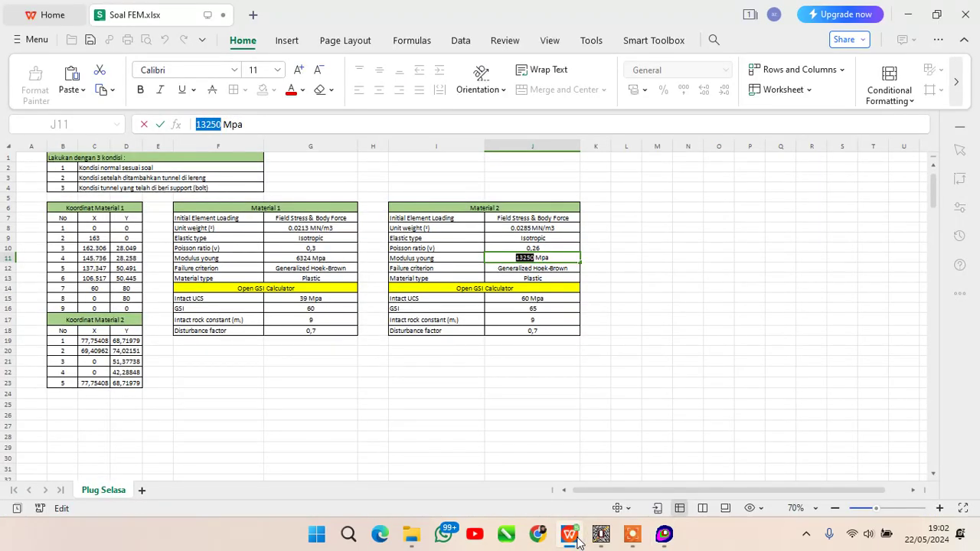
left_click(576, 539)
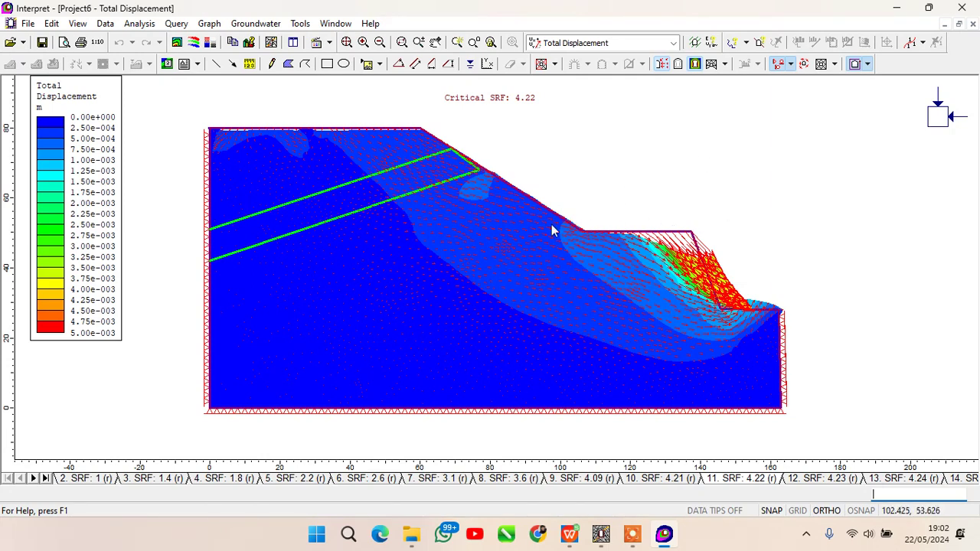
left_click(897, 7)
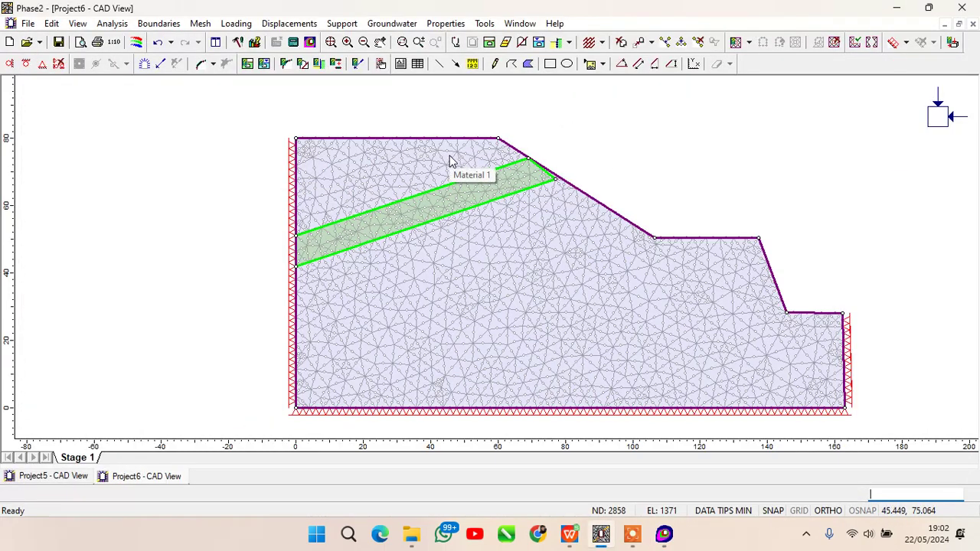
Step: Start a circular material boundary, accepting the mesh reset, and define it by centre and radius with radius 1.5 and 40 segments
left_click(166, 27)
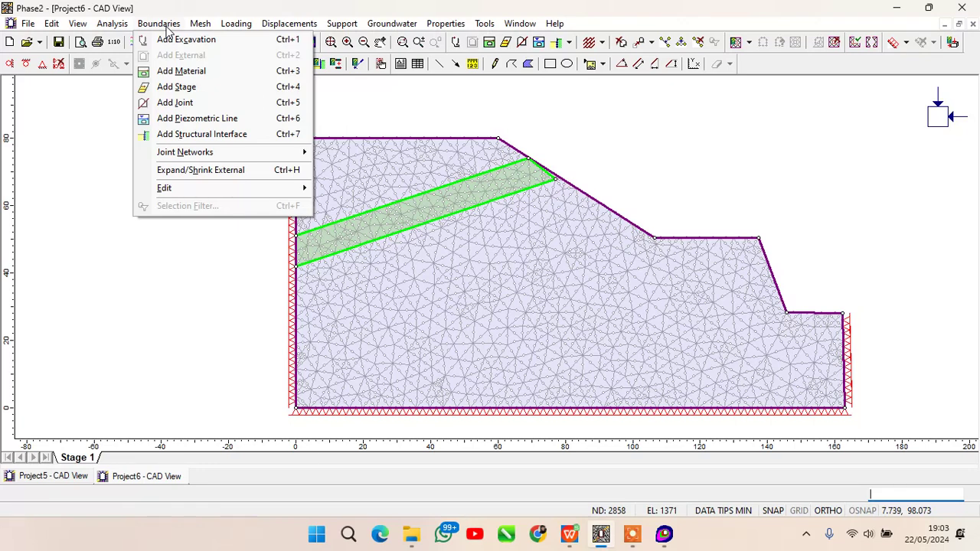
left_click(181, 70)
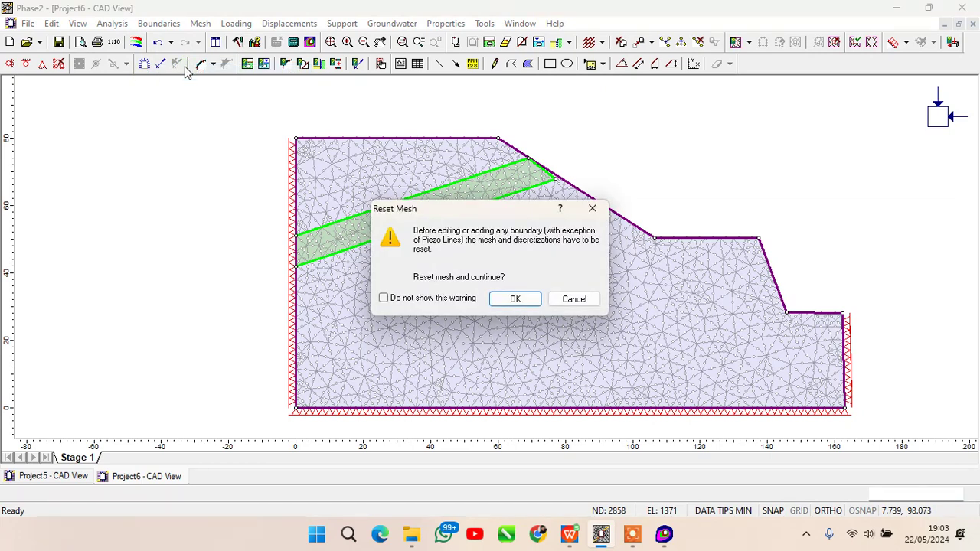
left_click(514, 299)
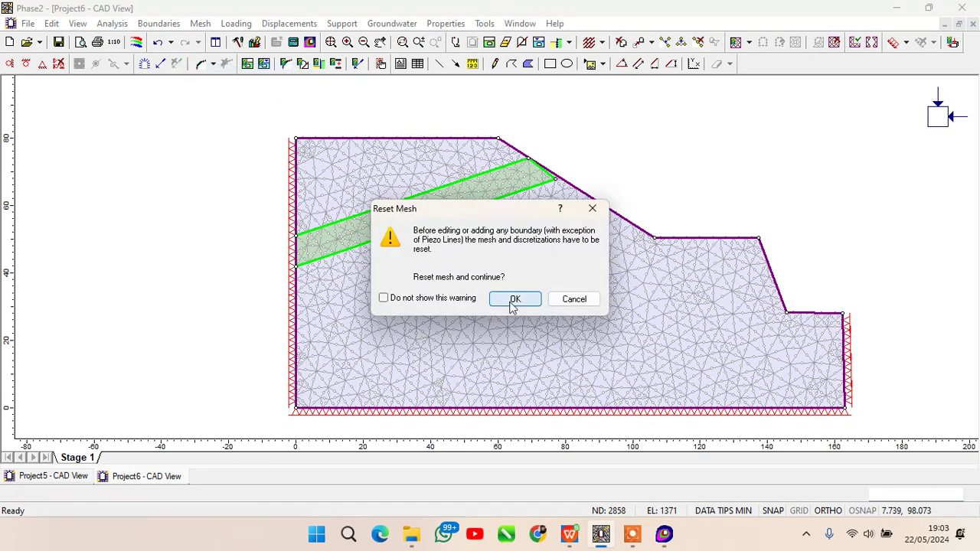
scroll(512, 289, "down", 3)
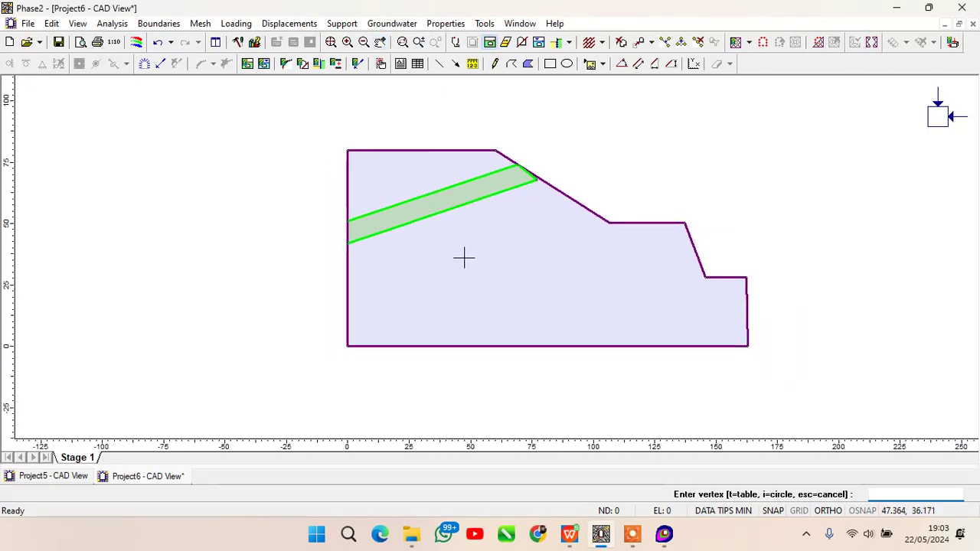
right_click(523, 244)
left_click(578, 339)
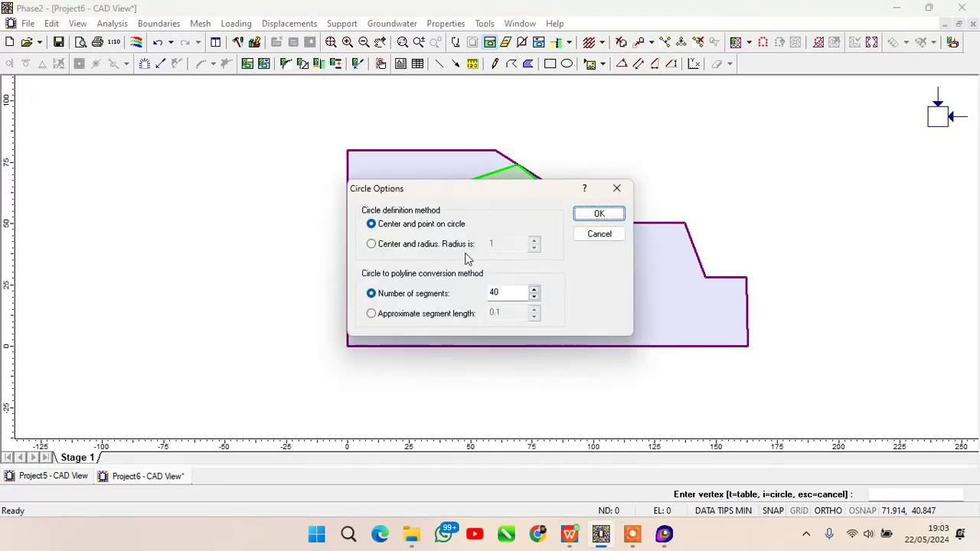
left_click(375, 246)
left_click(503, 244)
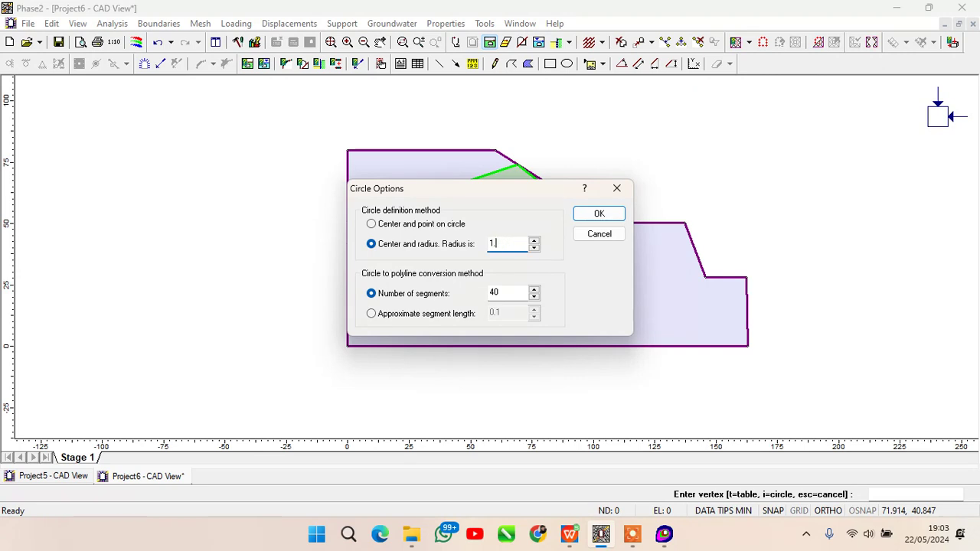
type(".5")
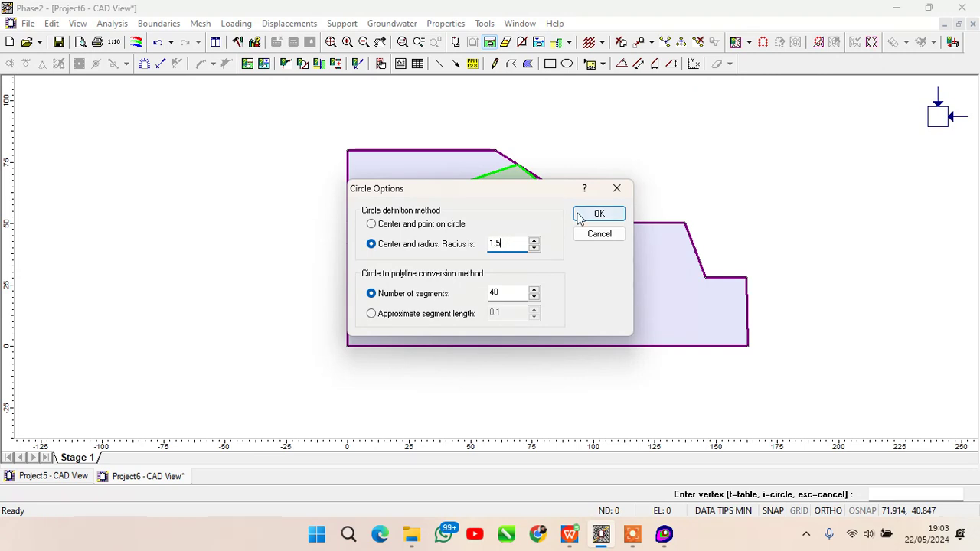
left_click(590, 213)
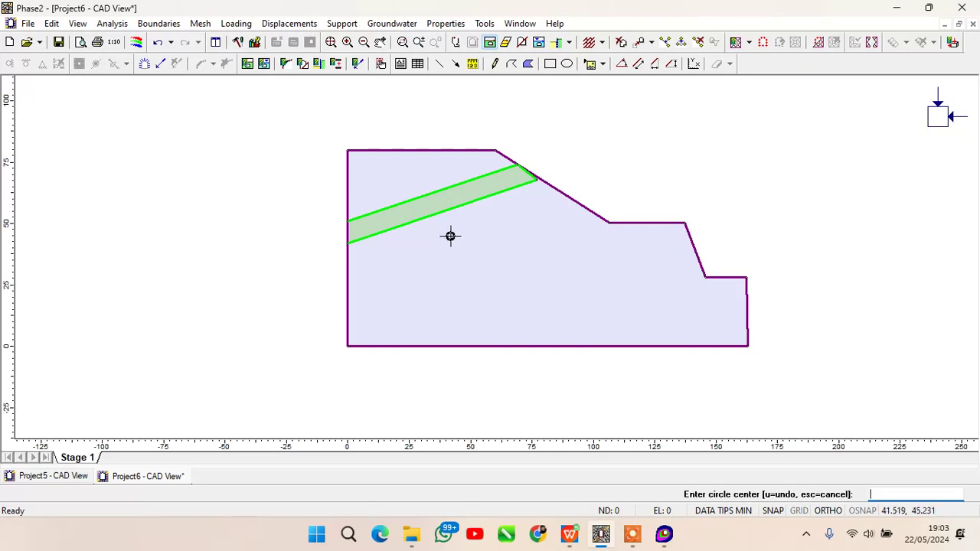
Step: Place the tunnel circle on the upper edge of the Material 2 band, centred at about (31, 61), and end the boundary command
scroll(409, 212, "up", 3)
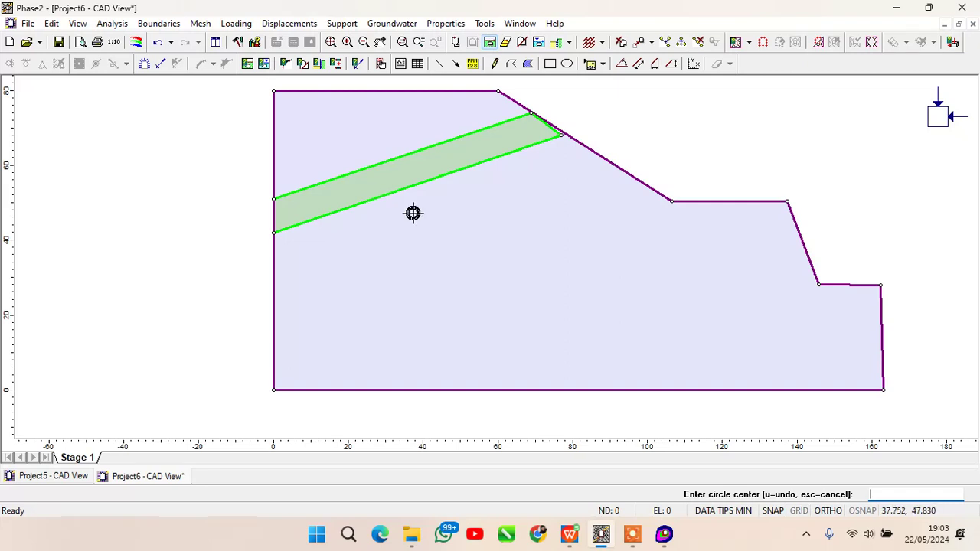
scroll(381, 213, "up", 2)
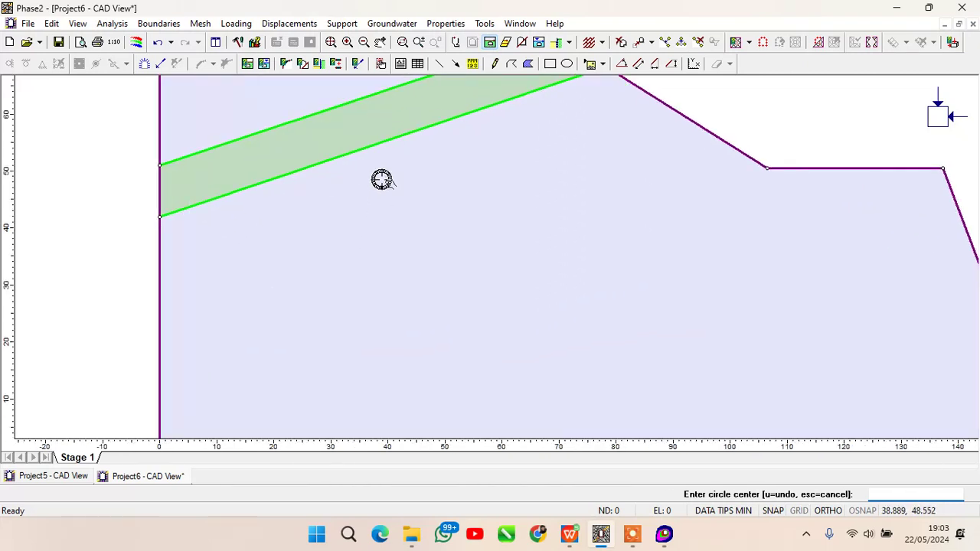
left_click_drag(380, 180, 431, 238)
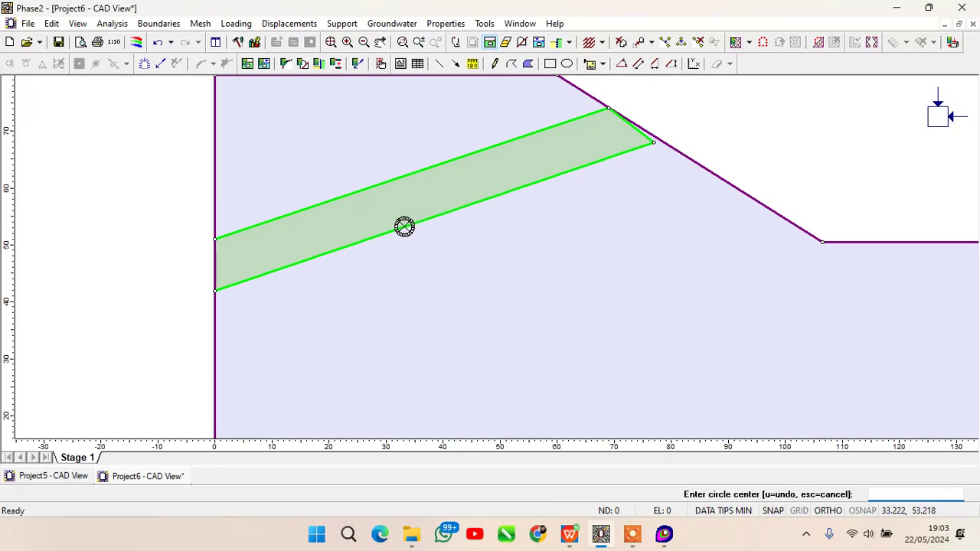
scroll(433, 218, "down", 2)
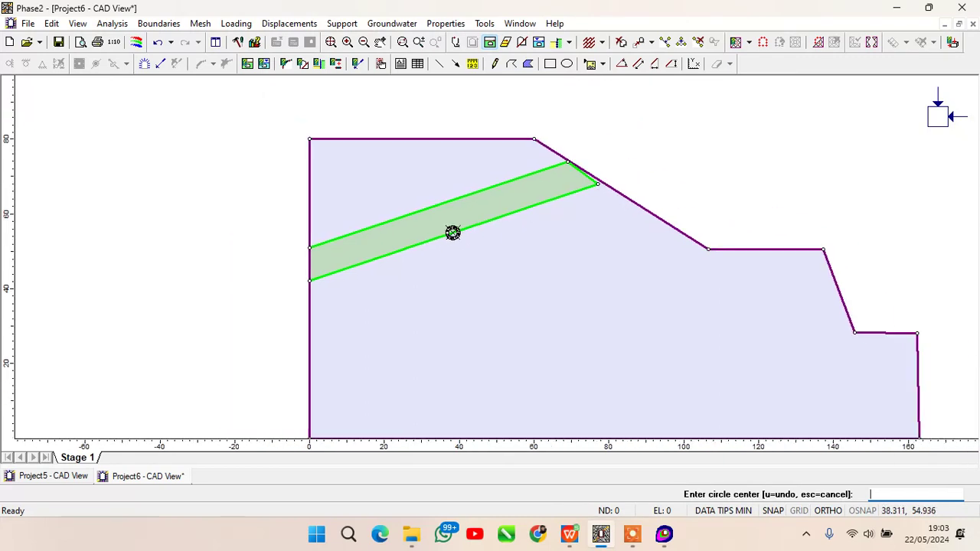
scroll(453, 233, "down", 1)
key("Escape")
key("Escape")
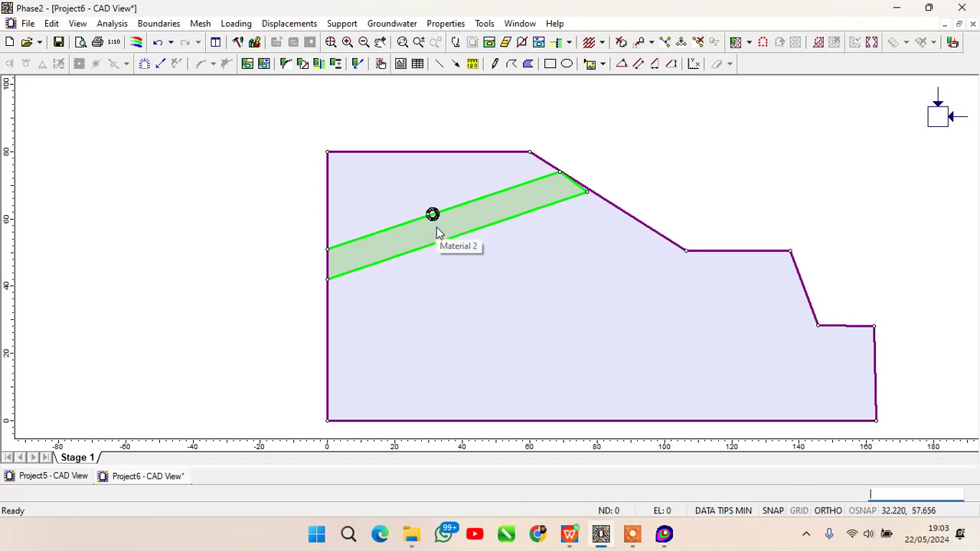
scroll(420, 222, "up", 4)
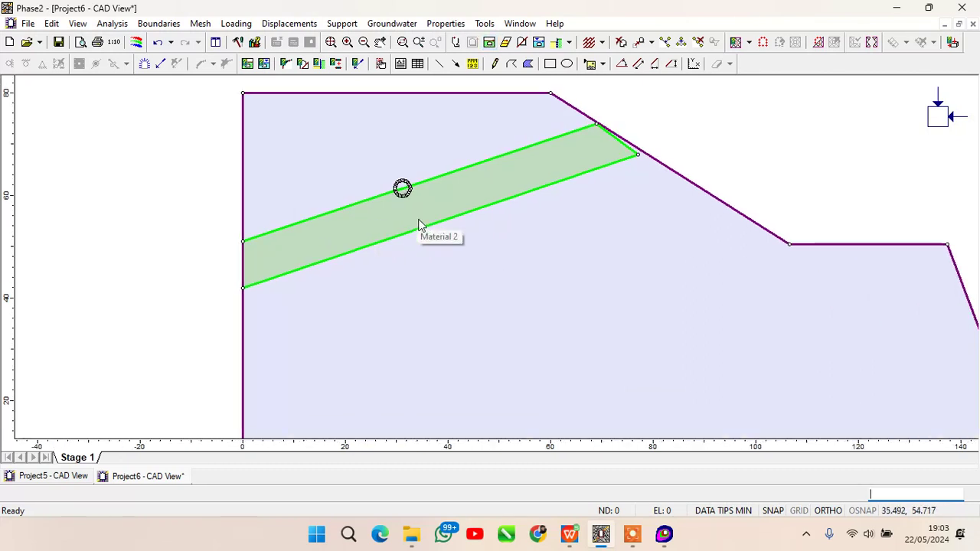
scroll(406, 200, "down", 3)
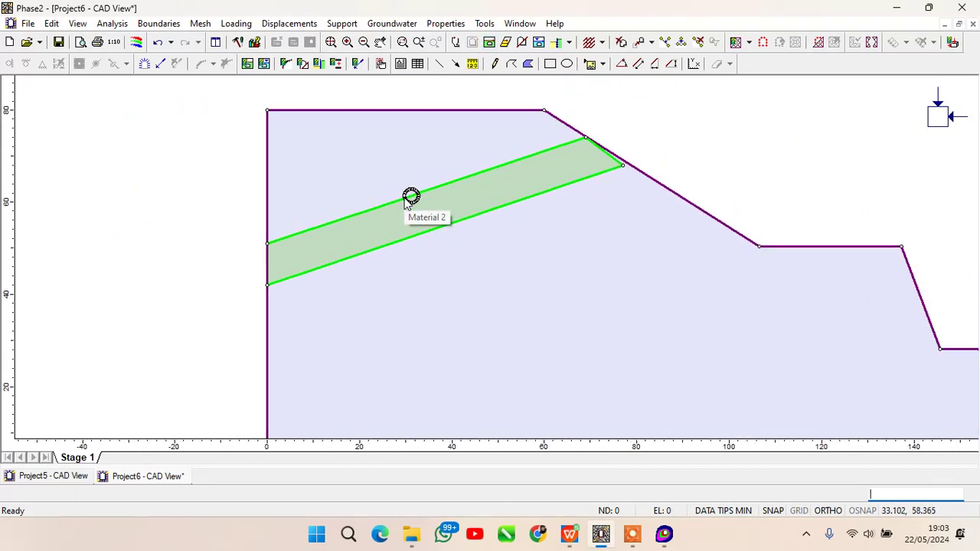
scroll(410, 194, "up", 5)
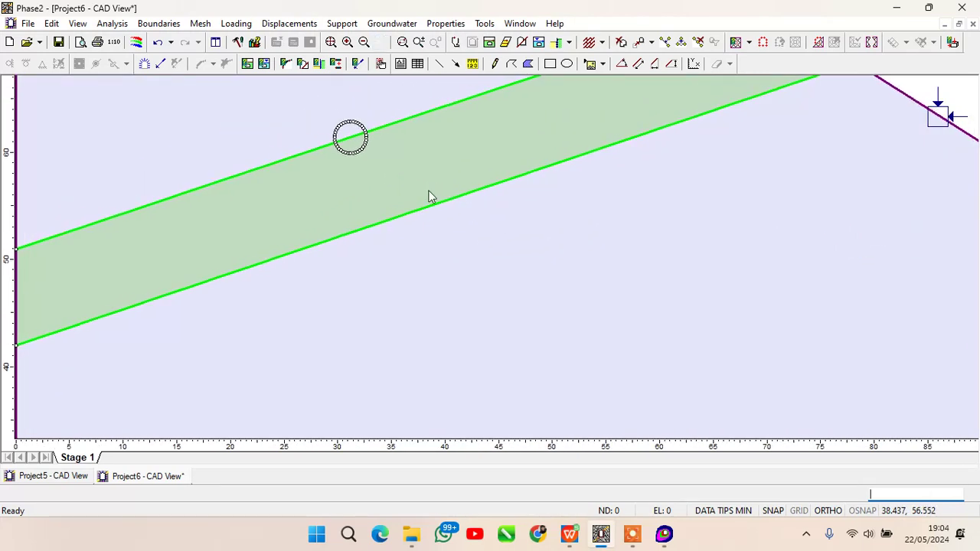
right_click(351, 143)
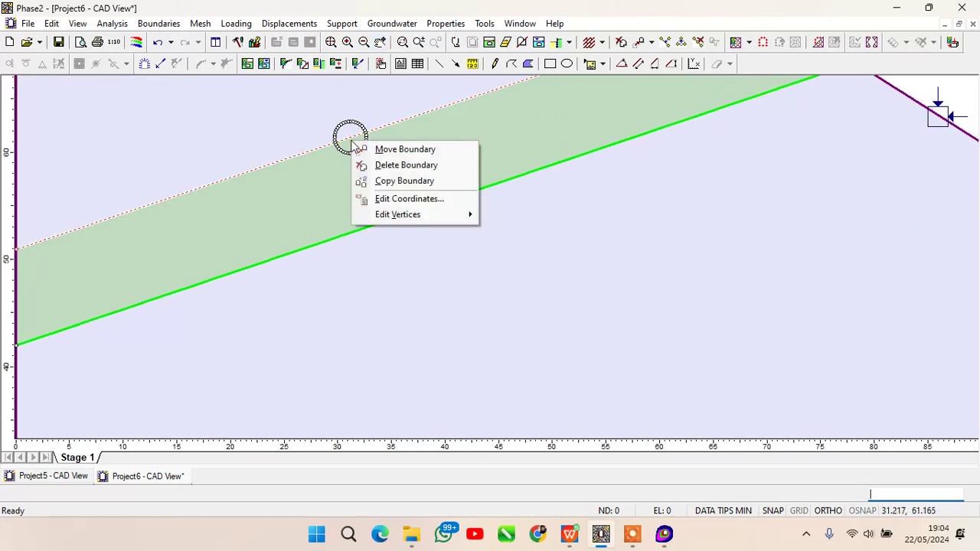
right_click(342, 126)
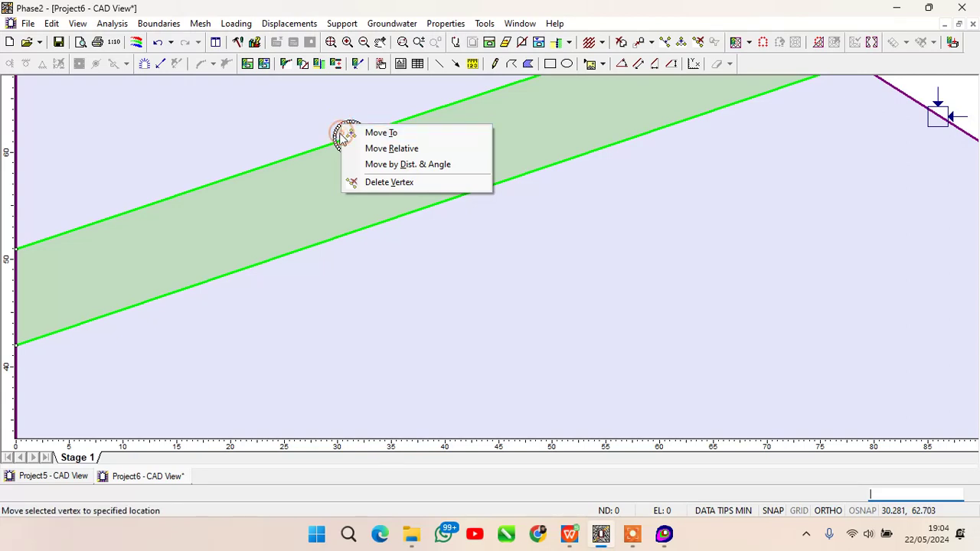
right_click(341, 136)
right_click(334, 137)
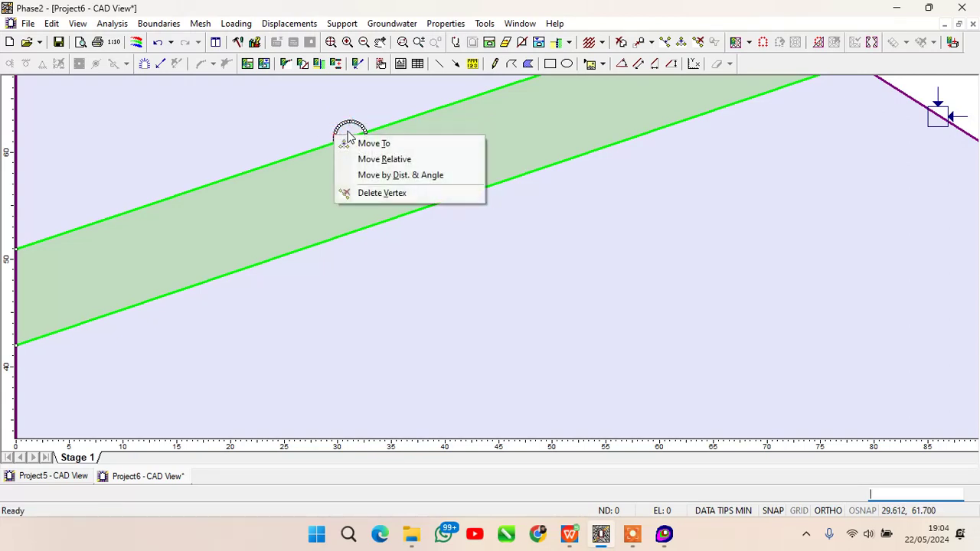
left_click(346, 132)
right_click(345, 138)
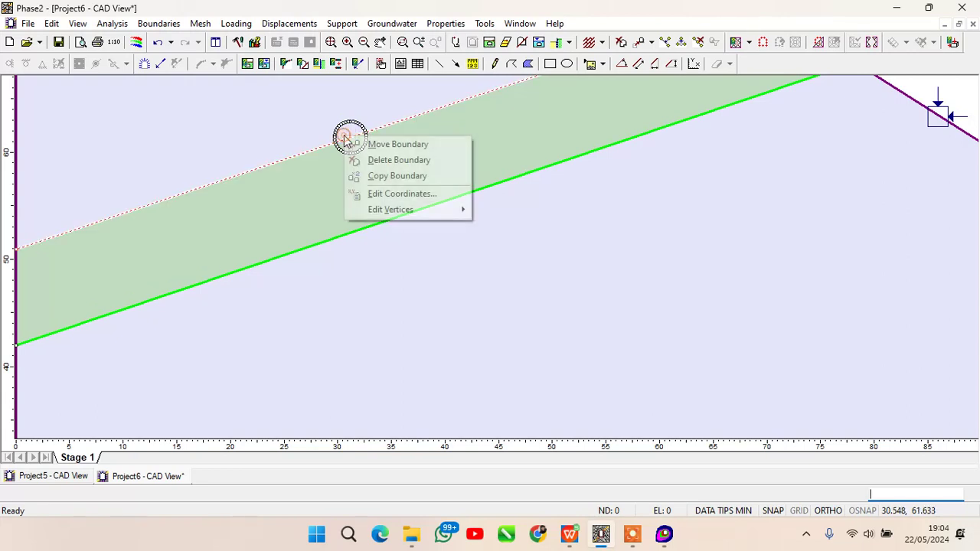
right_click(335, 141)
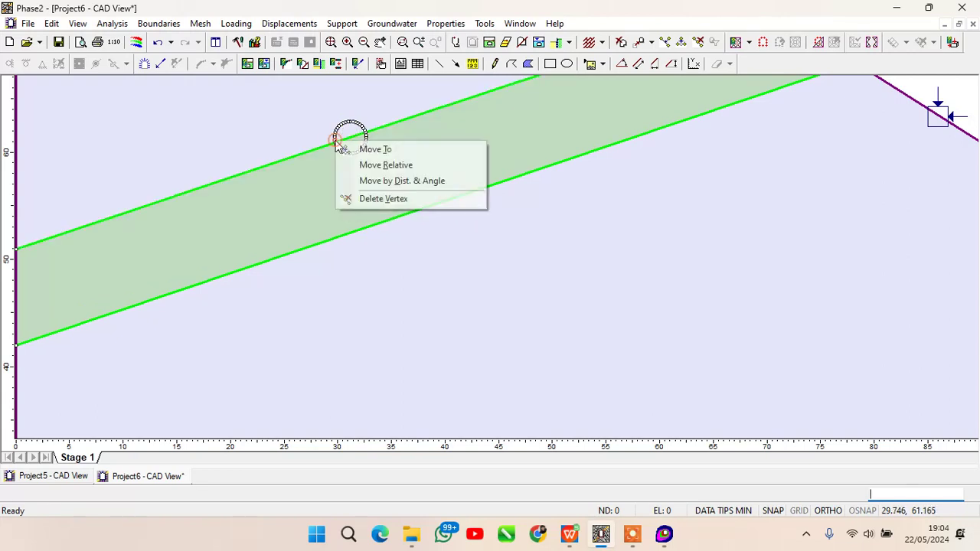
left_click(364, 121)
scroll(372, 169, "up", 4)
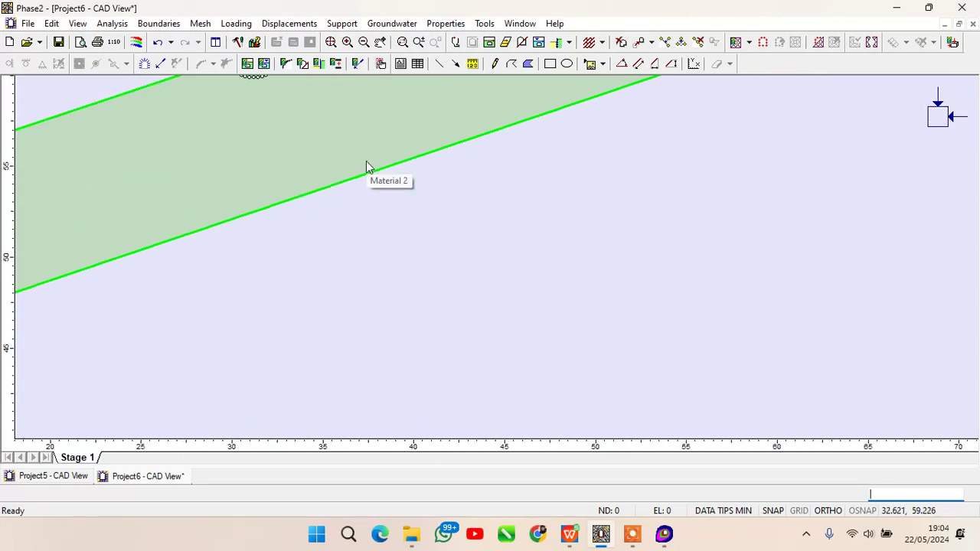
scroll(414, 184, "up", 2)
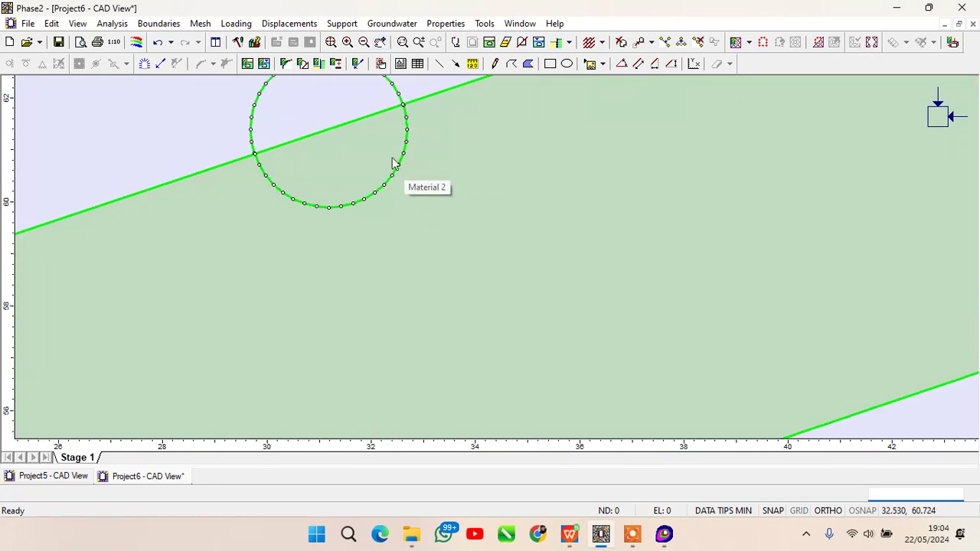
right_click(250, 125)
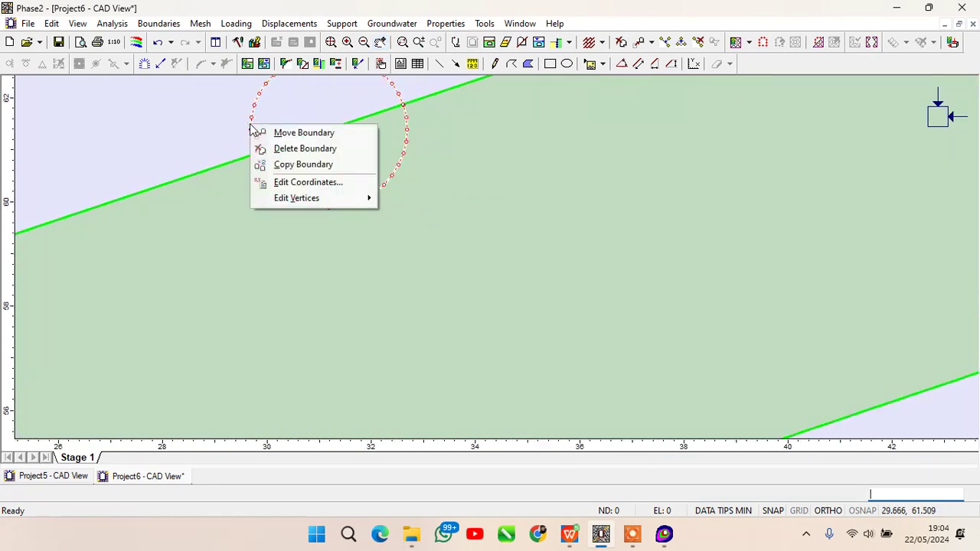
right_click(324, 99)
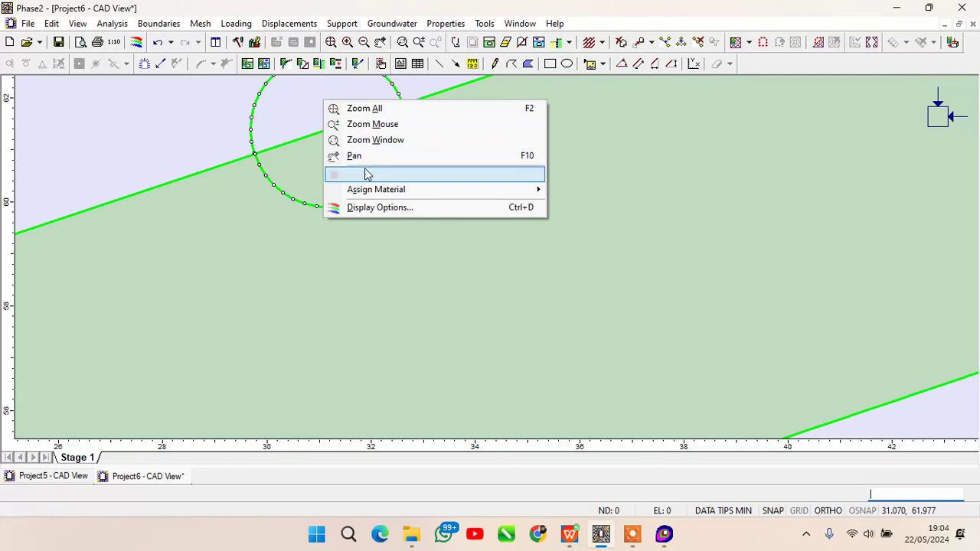
mouse_move(372, 191)
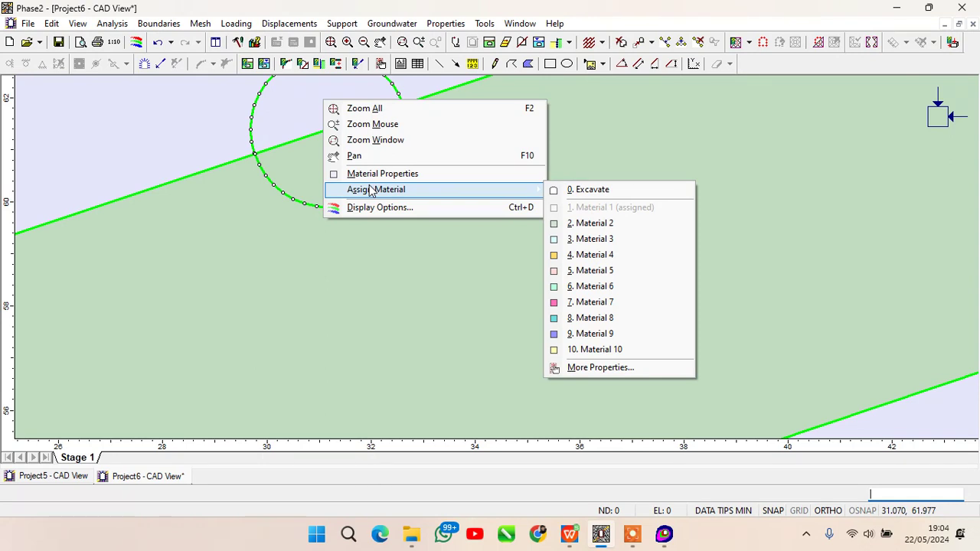
left_click(632, 534)
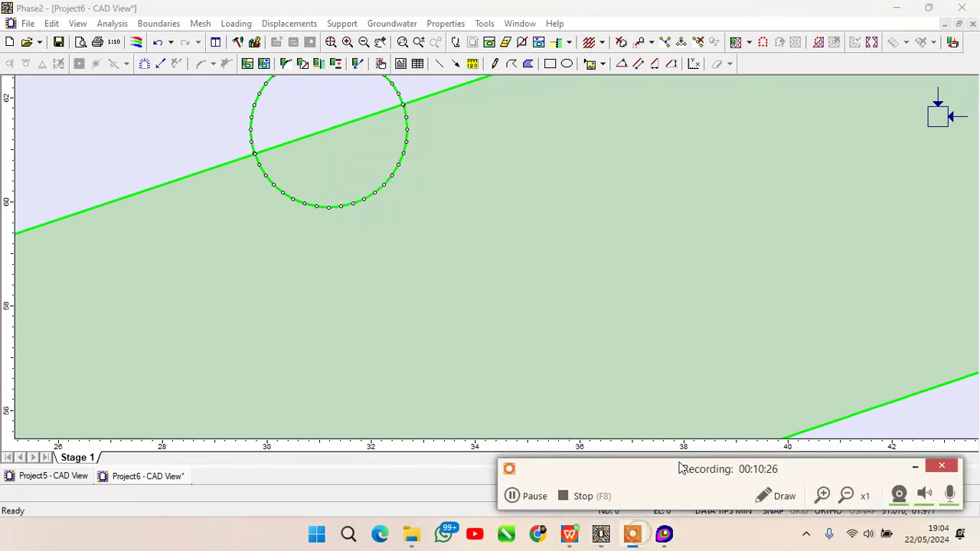
left_click(535, 496)
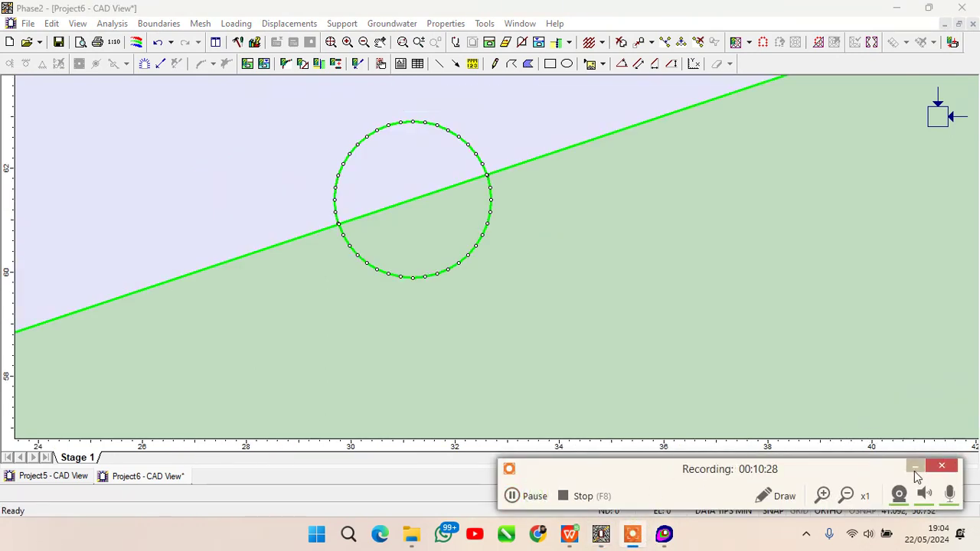
left_click(916, 467)
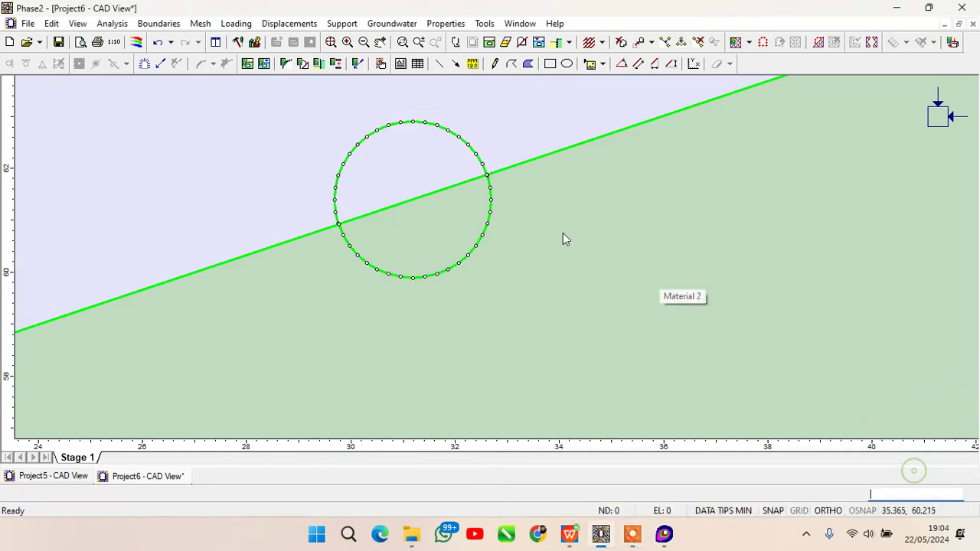
Step: Assign Excavate to the upper part of the tunnel circle, above the Material 2 band edge
right_click(388, 168)
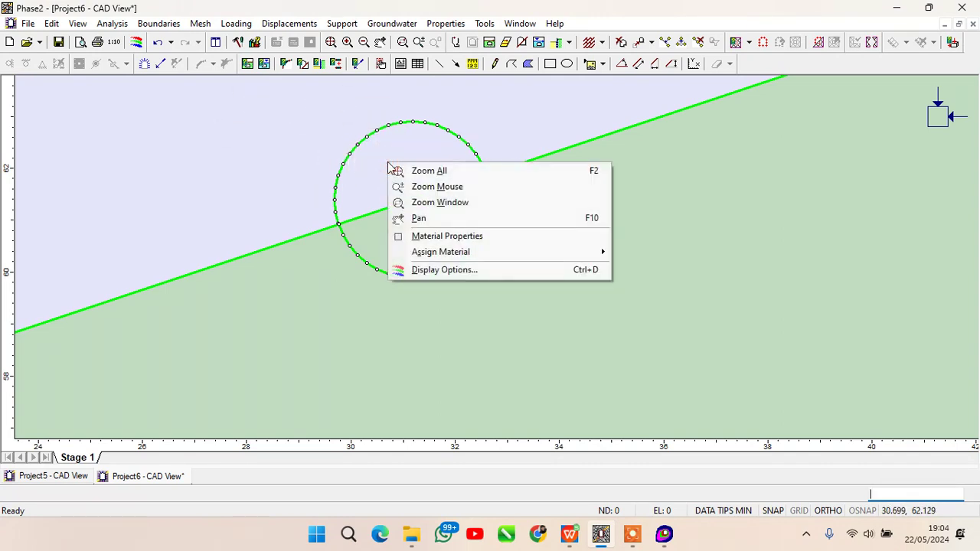
mouse_move(477, 251)
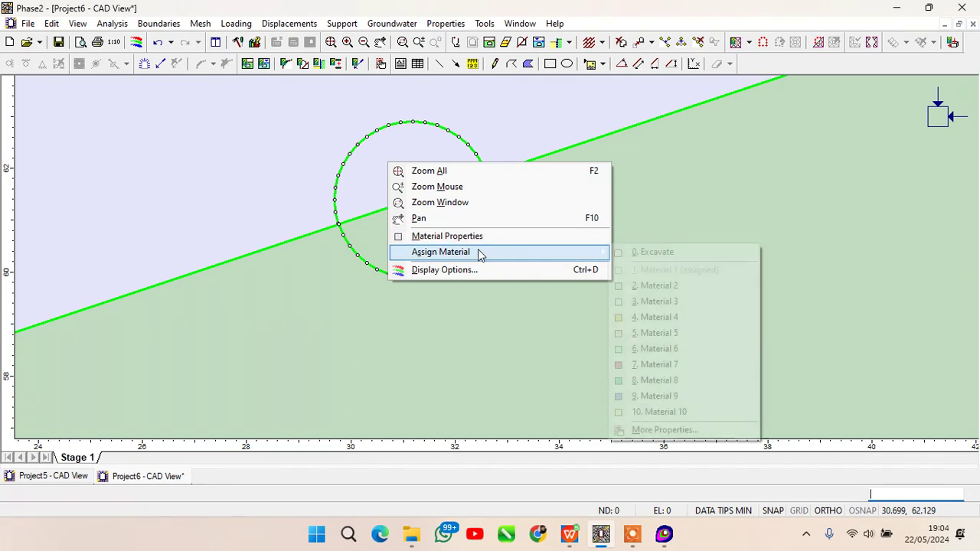
left_click(652, 256)
scroll(602, 229, "down", 5)
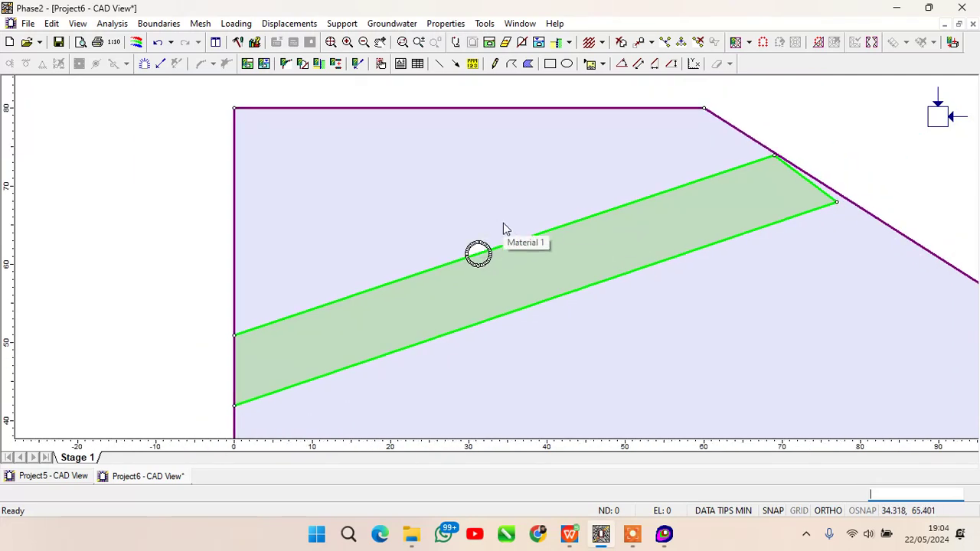
Step: Assign Excavate to the lower part of the tunnel circle, inside the Material 2 band
scroll(491, 249, "up", 3)
scroll(491, 249, "up", 2)
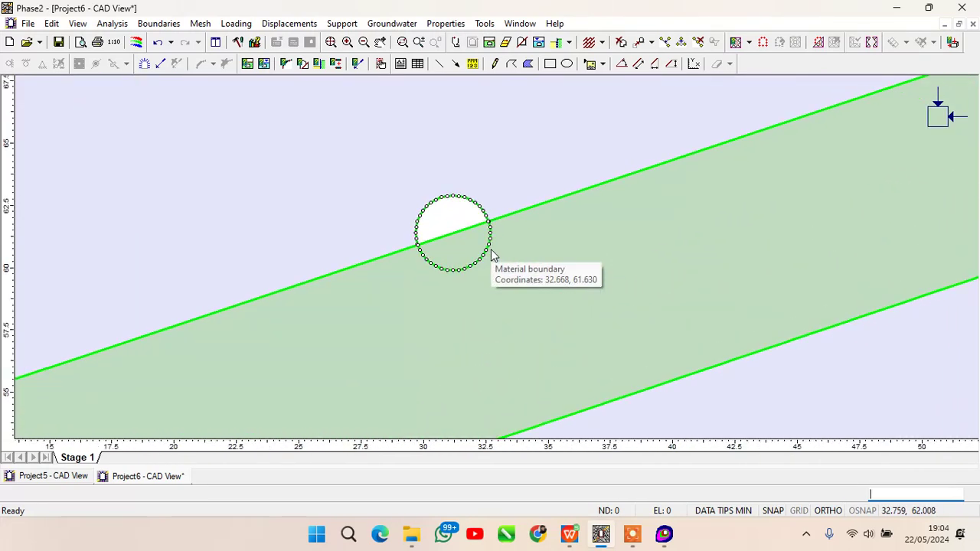
right_click(455, 244)
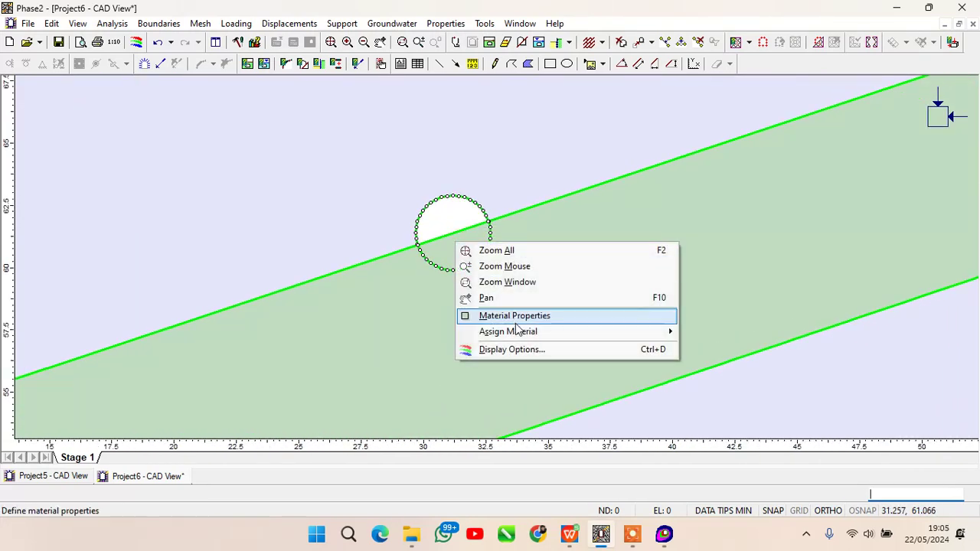
mouse_move(521, 331)
left_click(686, 333)
scroll(491, 264, "down", 5)
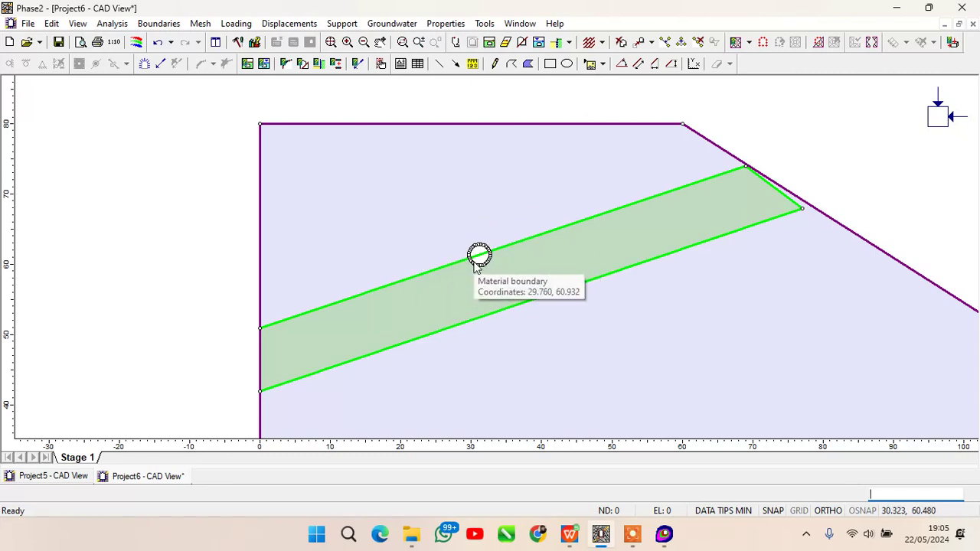
scroll(480, 254, "up", 2)
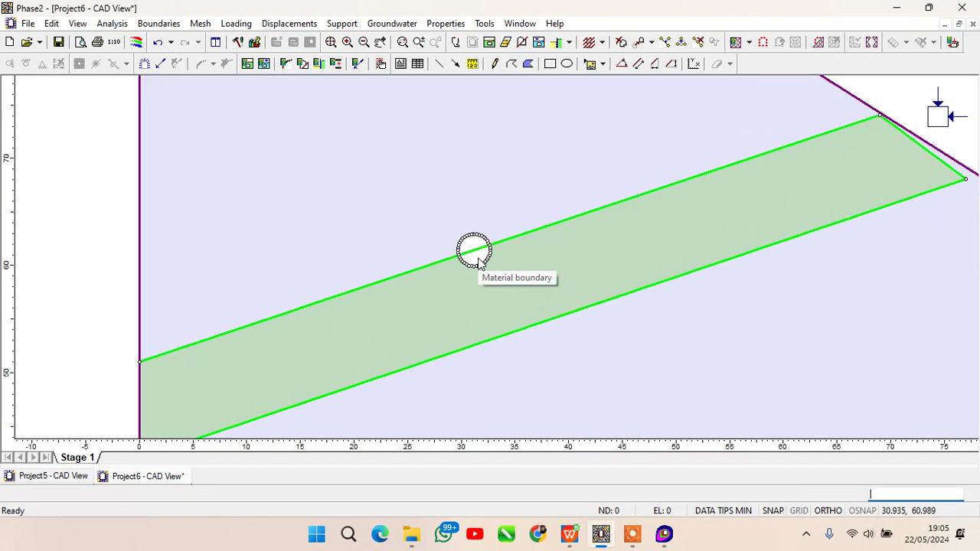
Step: Add a 2 m Bolt 1 normal to the tunnel's left wall at about (29.7, 61.2), with 1 m in-plane spacing and the angle flipped outward
left_click(342, 23)
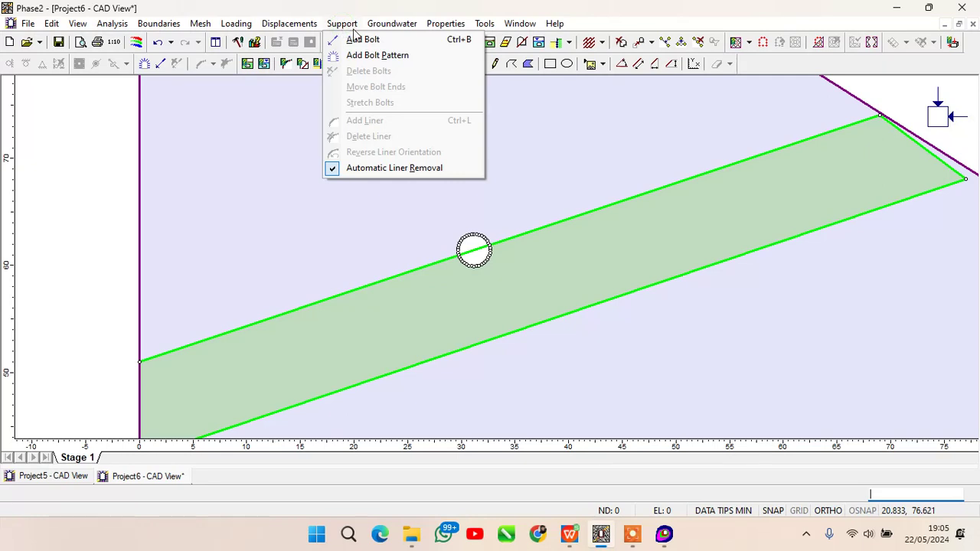
left_click(376, 57)
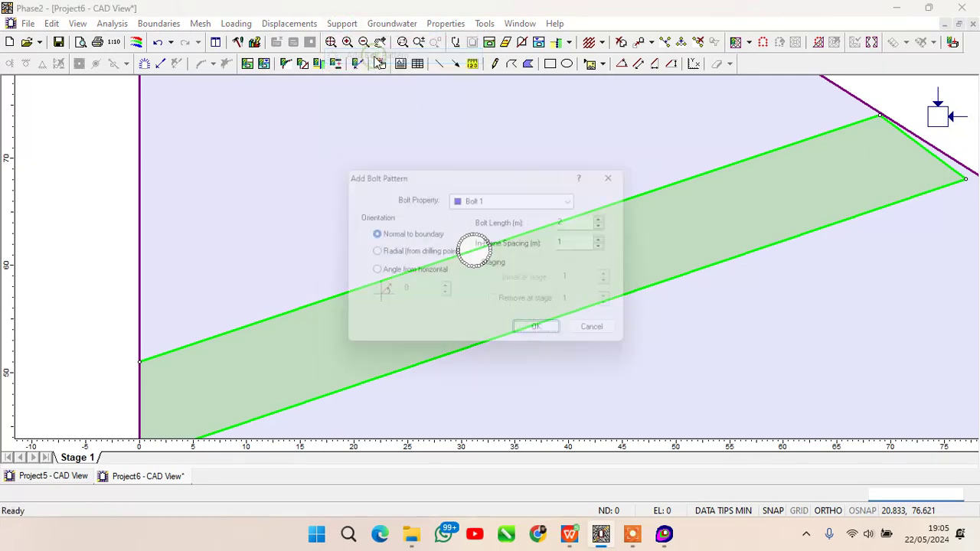
left_click(540, 335)
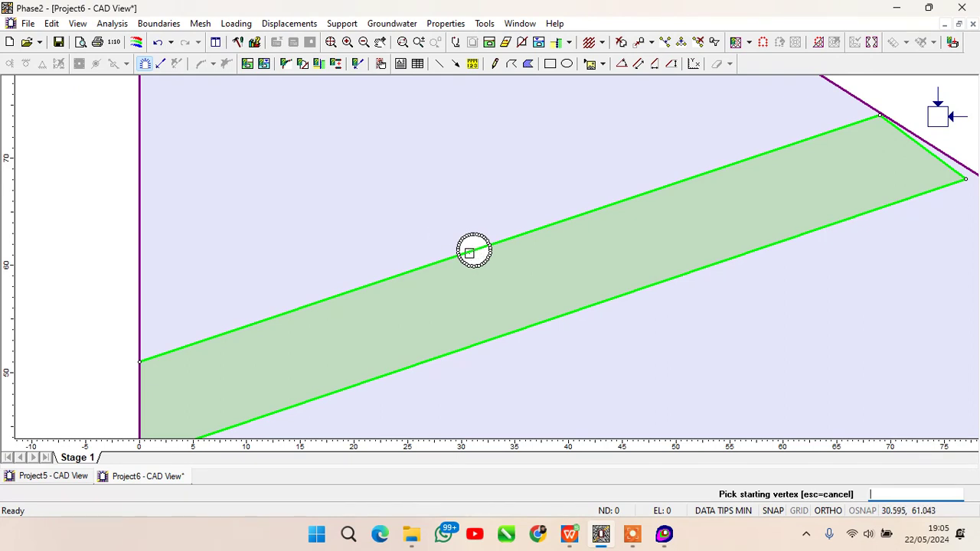
scroll(473, 253, "up", 2)
scroll(470, 249, "up", 1)
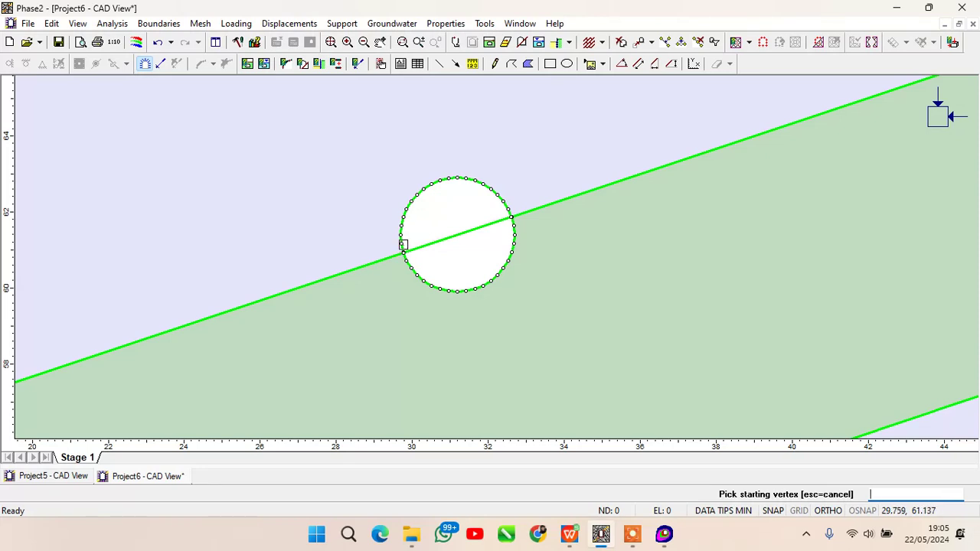
left_click(402, 243)
right_click(404, 246)
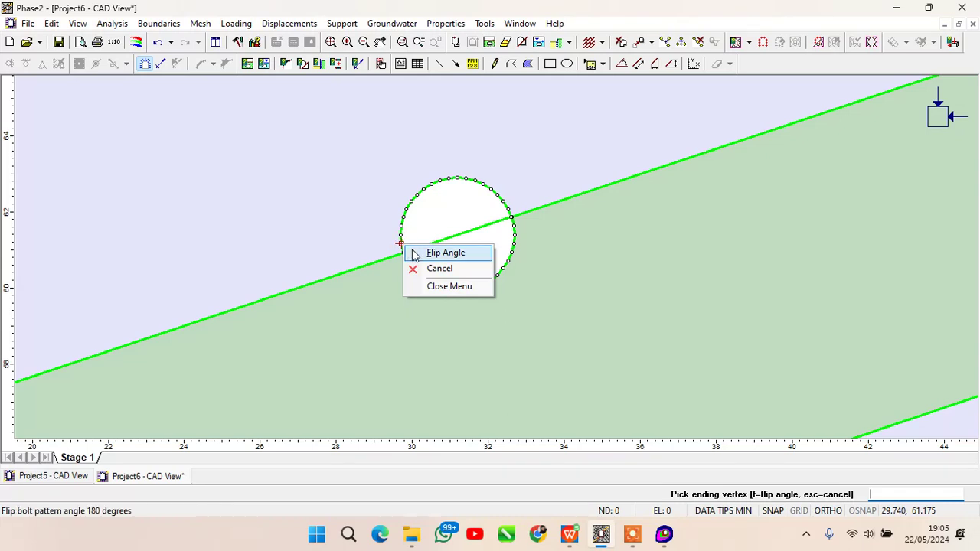
left_click(414, 255)
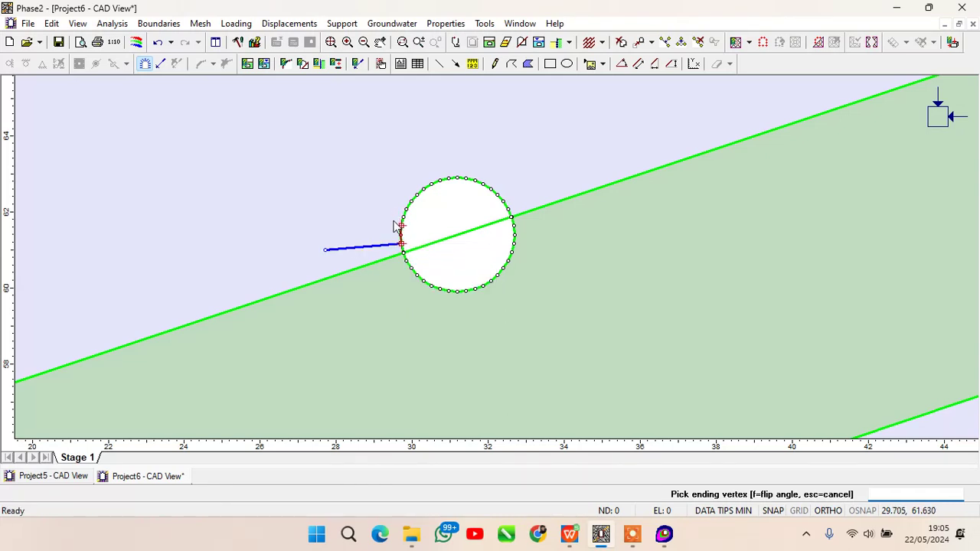
left_click(396, 216)
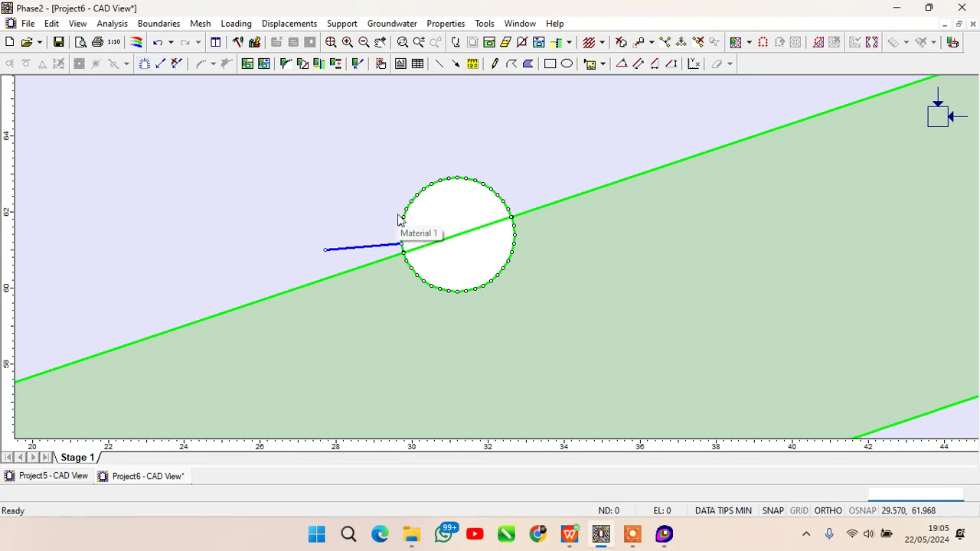
right_click(405, 221)
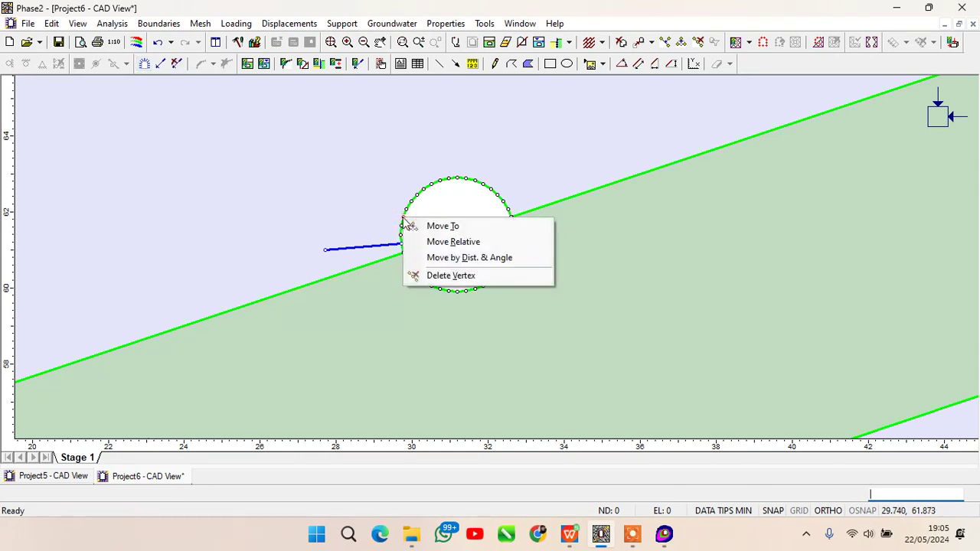
key("Escape")
right_click(417, 212)
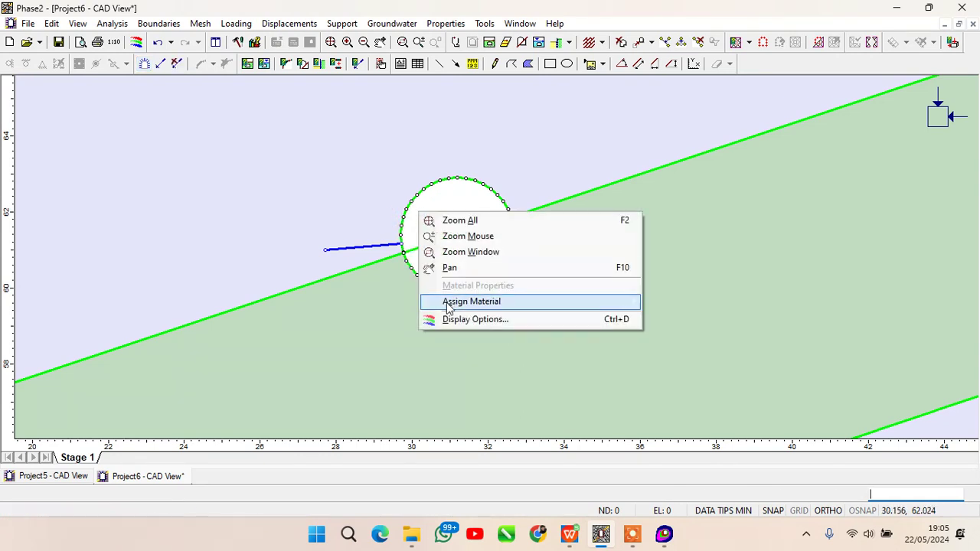
Step: Add a second 2 m Bolt 1 normal to the tunnel wall at about (29.8, 61.9), with 1 m in-plane spacing and the angle flipped outward
left_click(340, 25)
left_click(363, 52)
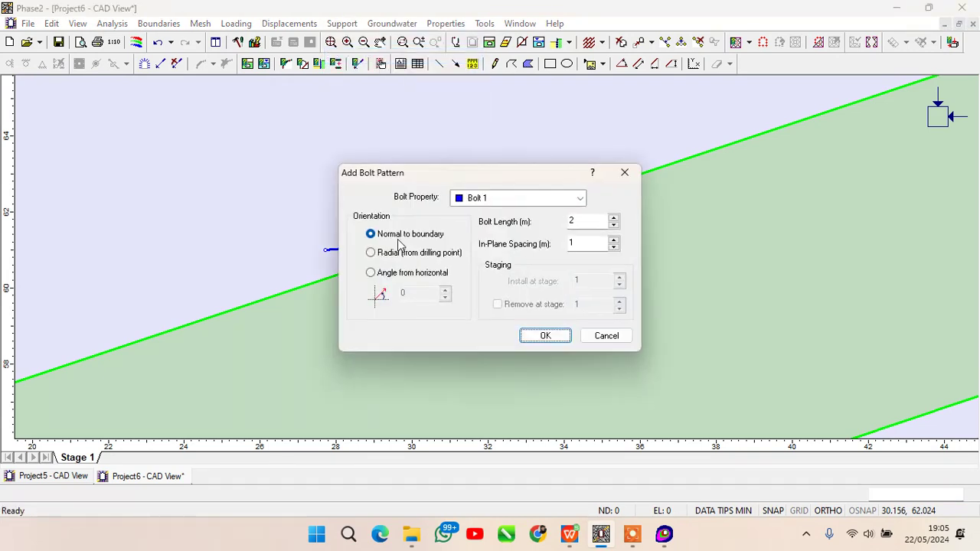
left_click(546, 335)
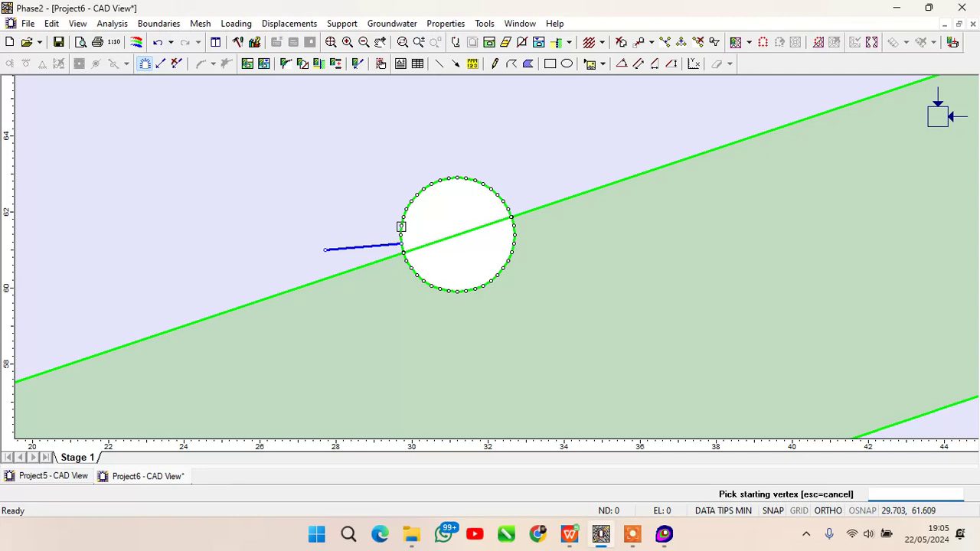
left_click(404, 218)
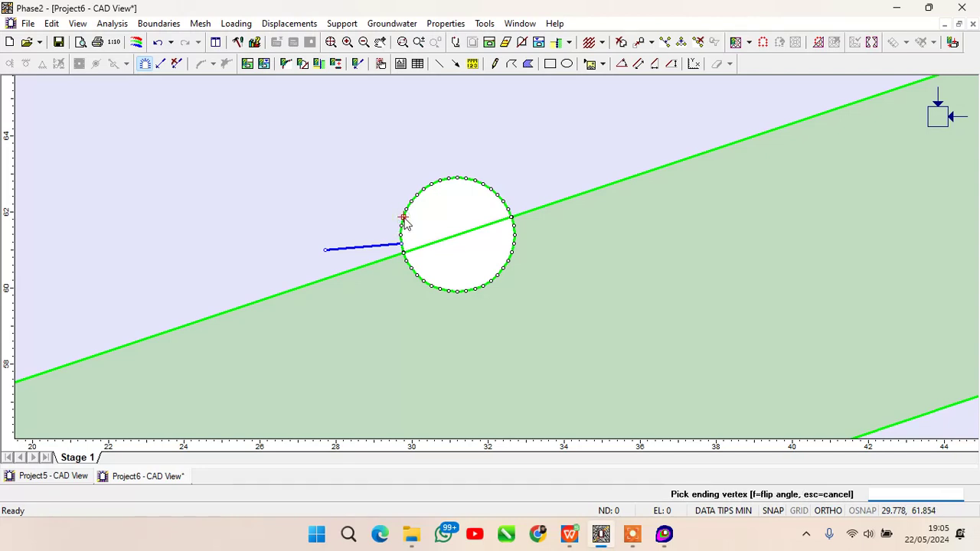
right_click(404, 218)
left_click(418, 224)
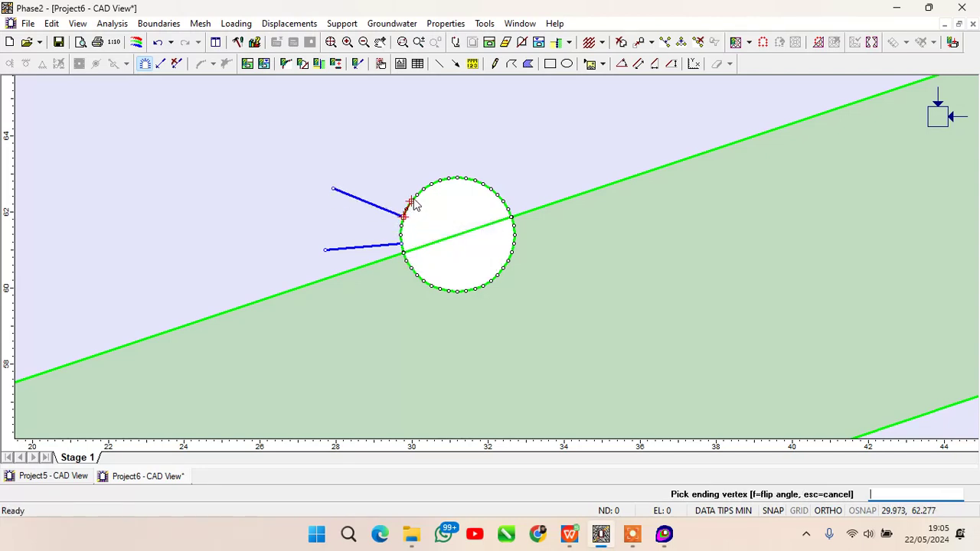
key("Escape")
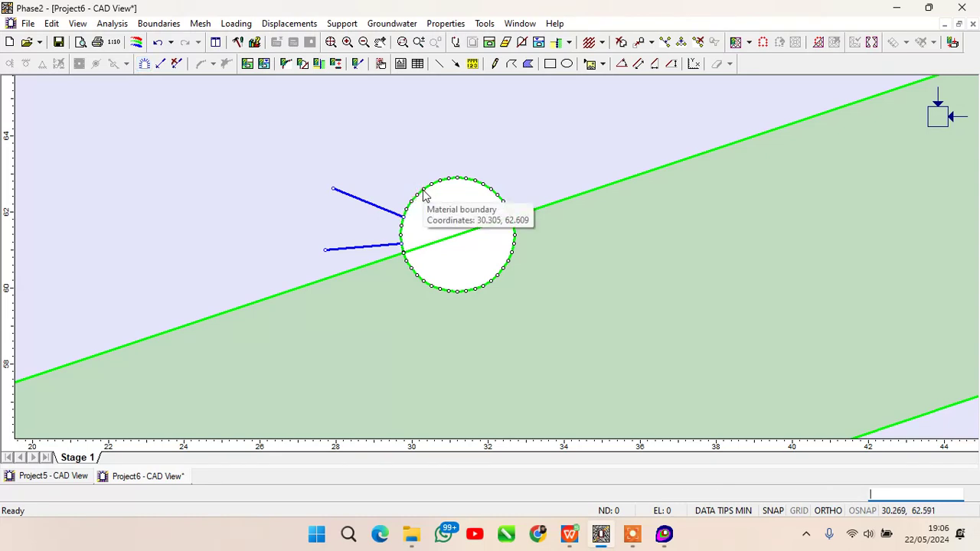
right_click(423, 195)
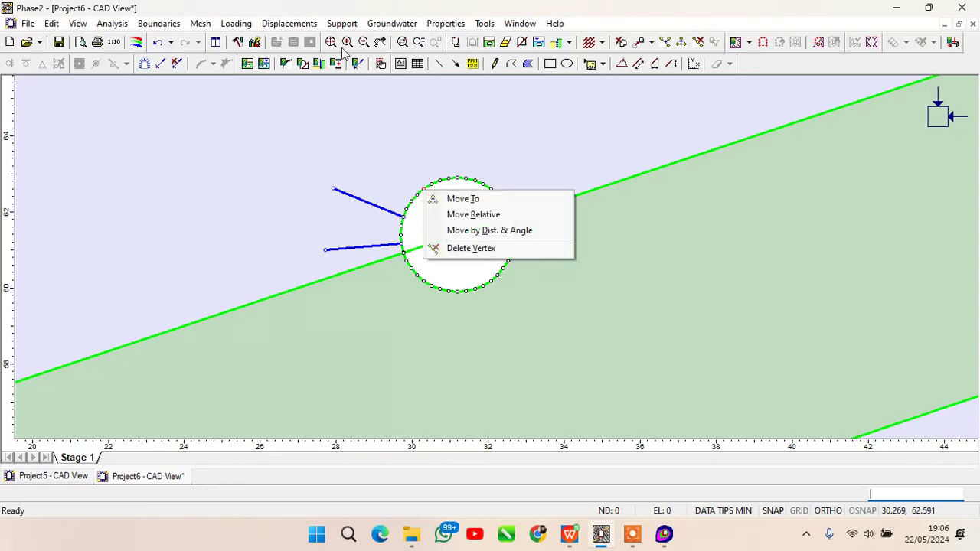
Step: Add a 2 m Bolt 1 pattern normal to the tunnel wall from about (30.3, 62.6) to the crown, with 1 m in-plane spacing and the angle flipped outward
left_click(340, 24)
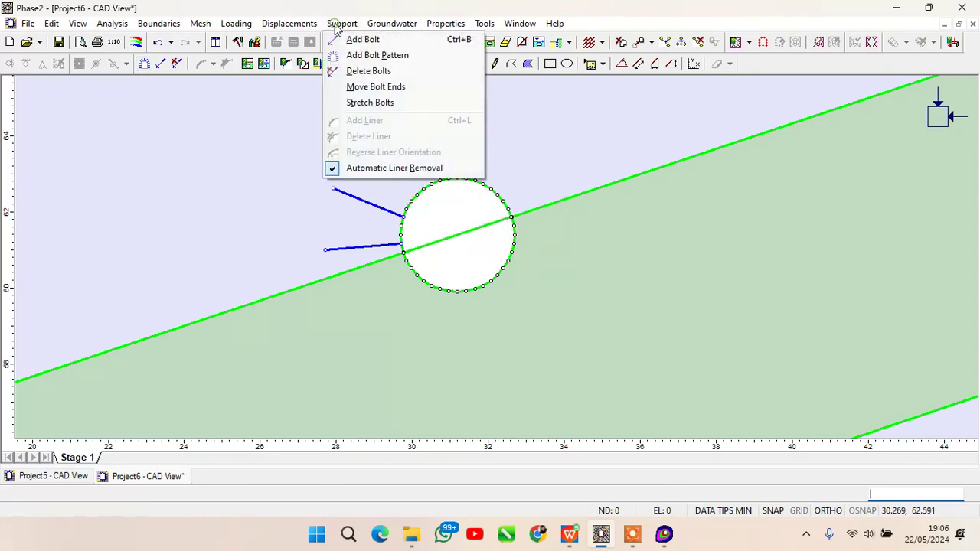
left_click(369, 56)
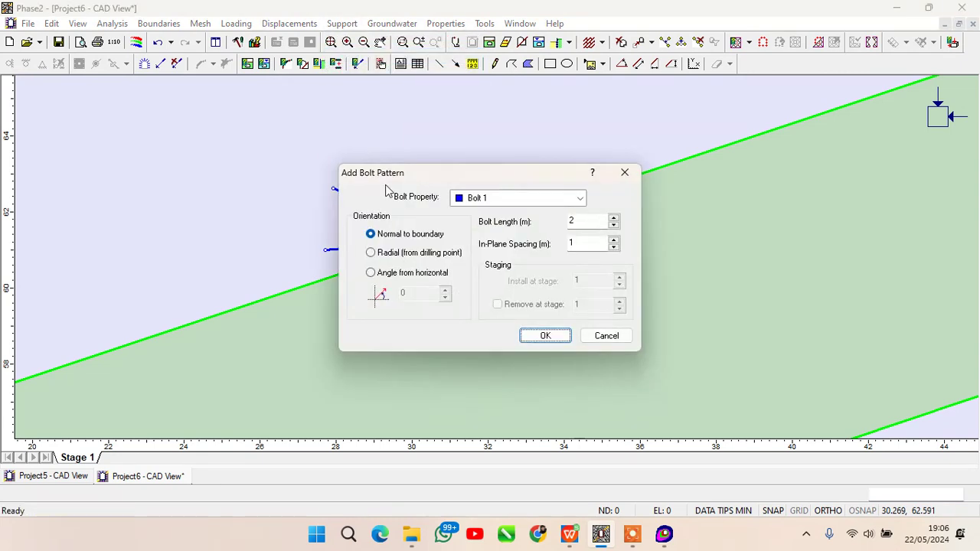
left_click(544, 336)
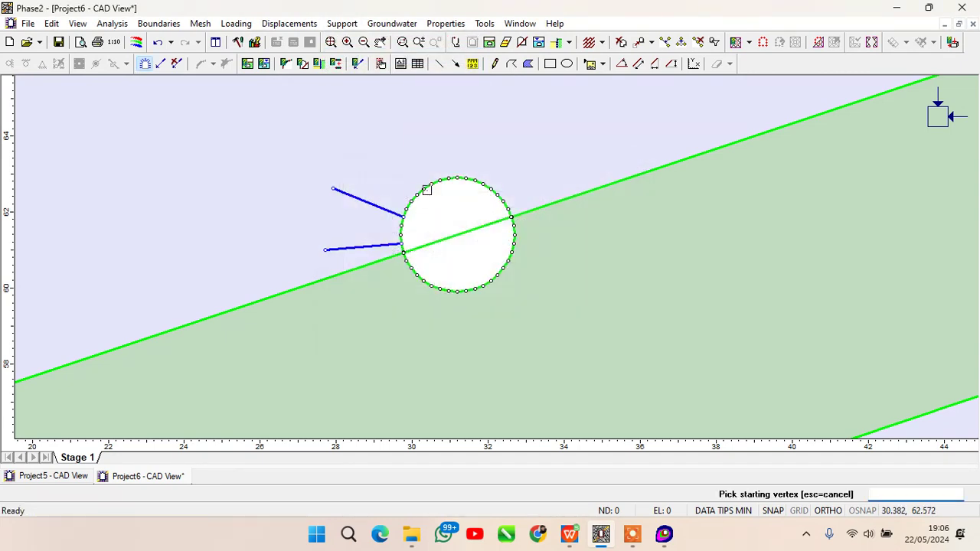
left_click(424, 188)
right_click(426, 193)
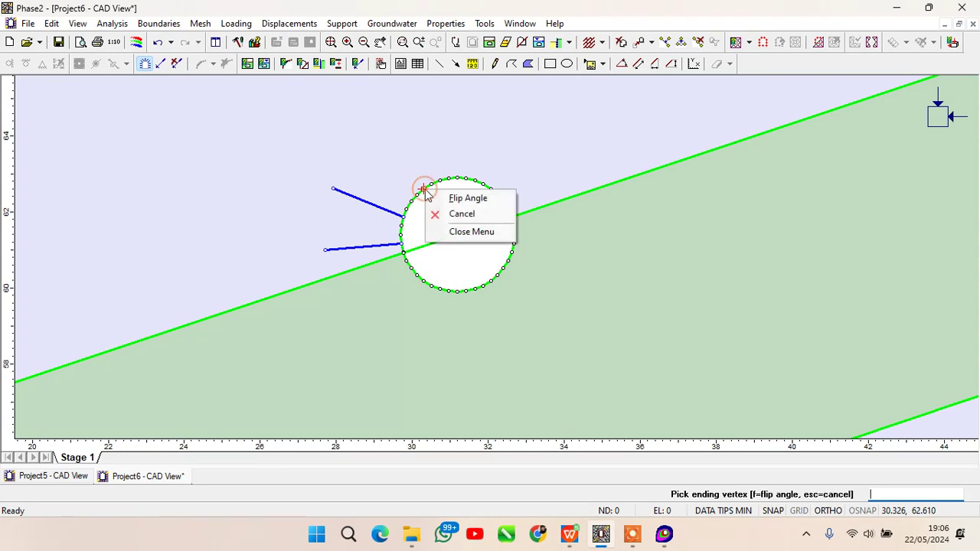
left_click(469, 198)
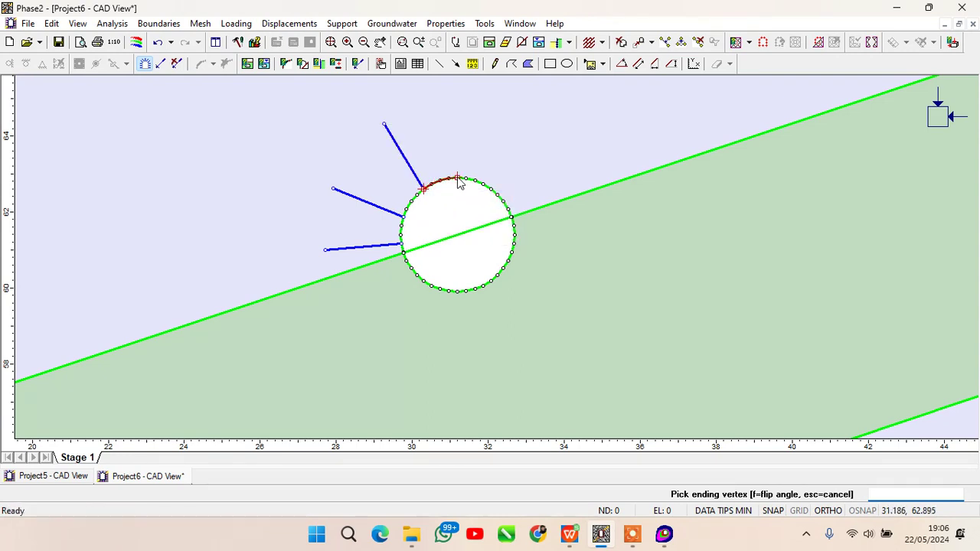
right_click(458, 181)
left_click(458, 178)
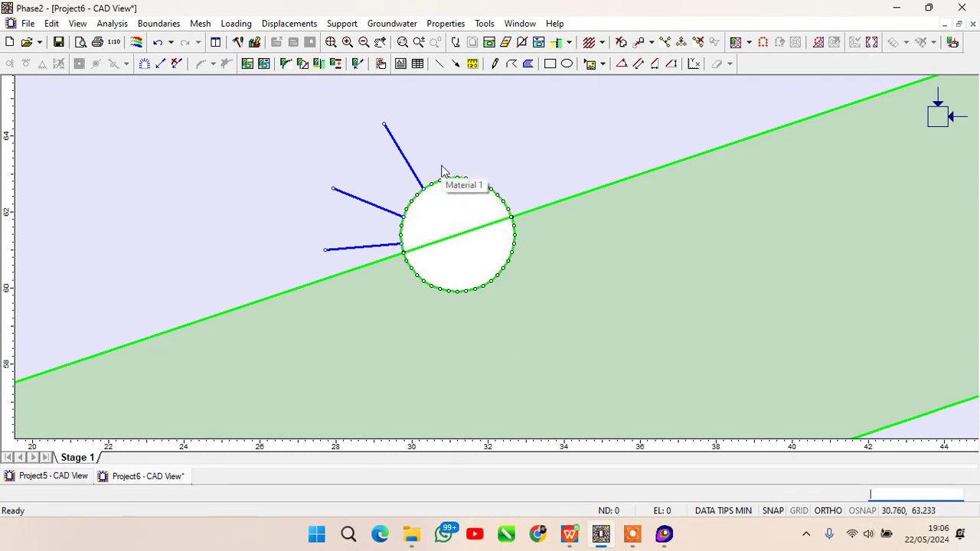
Step: Add another 2 m bolt pattern normal to the tunnel wall from the crown to about (32.7, 61.6), with the angle flipped outward
left_click(342, 24)
left_click(370, 53)
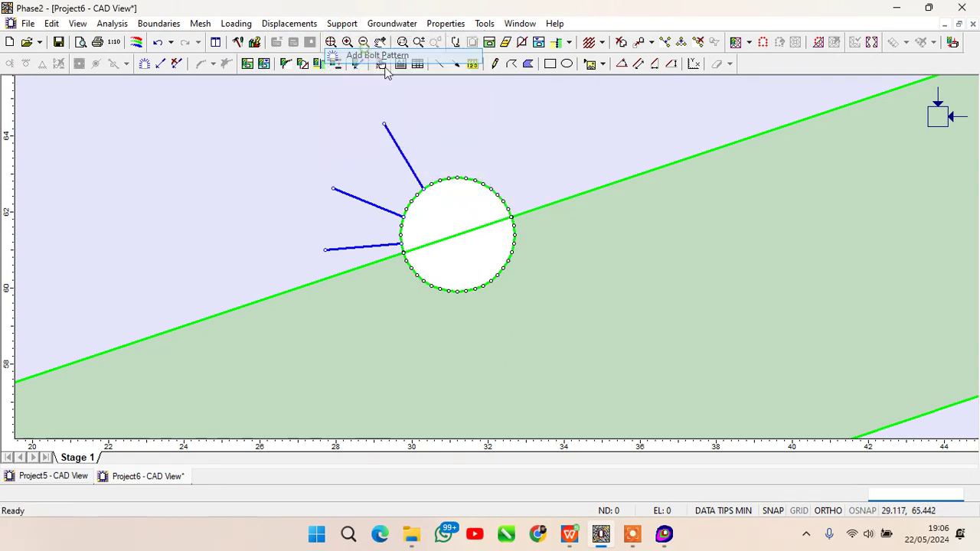
left_click(545, 336)
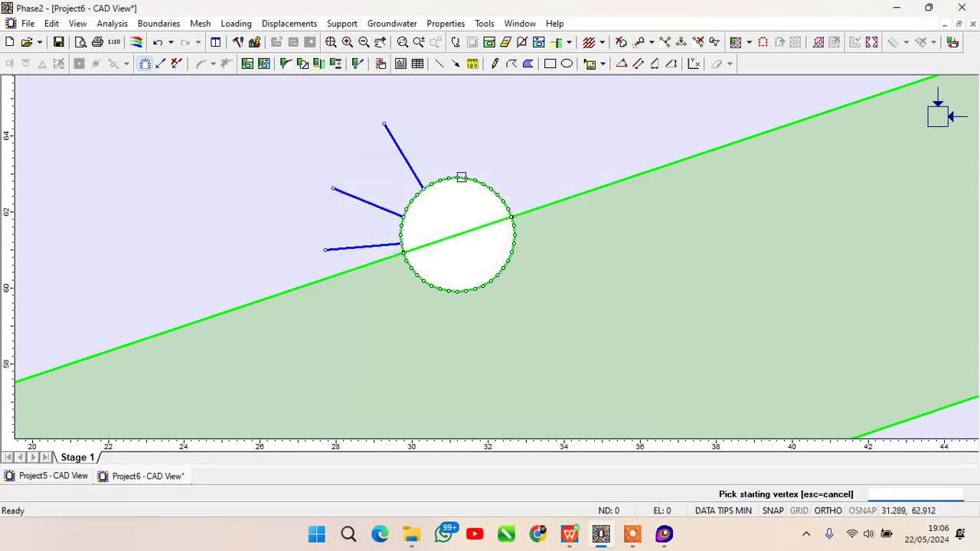
left_click(457, 176)
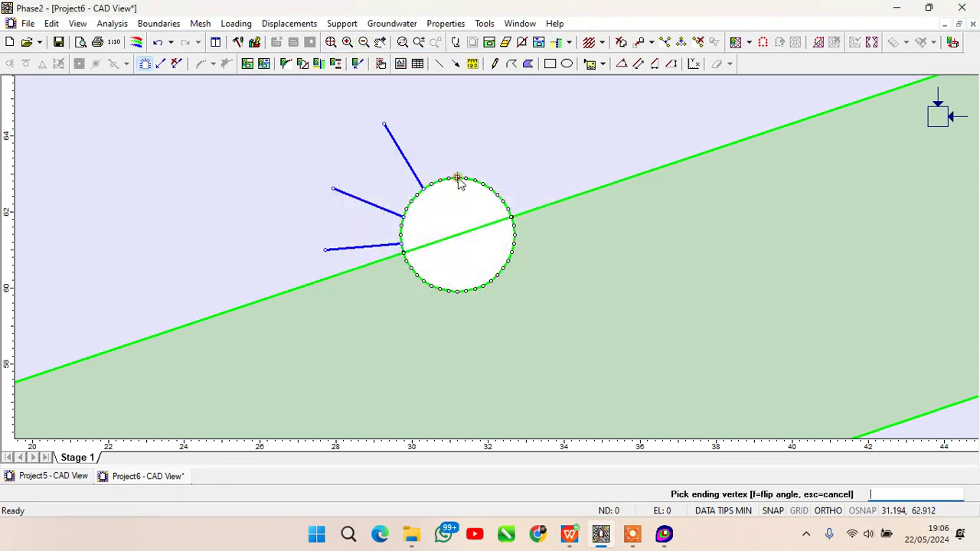
right_click(501, 197)
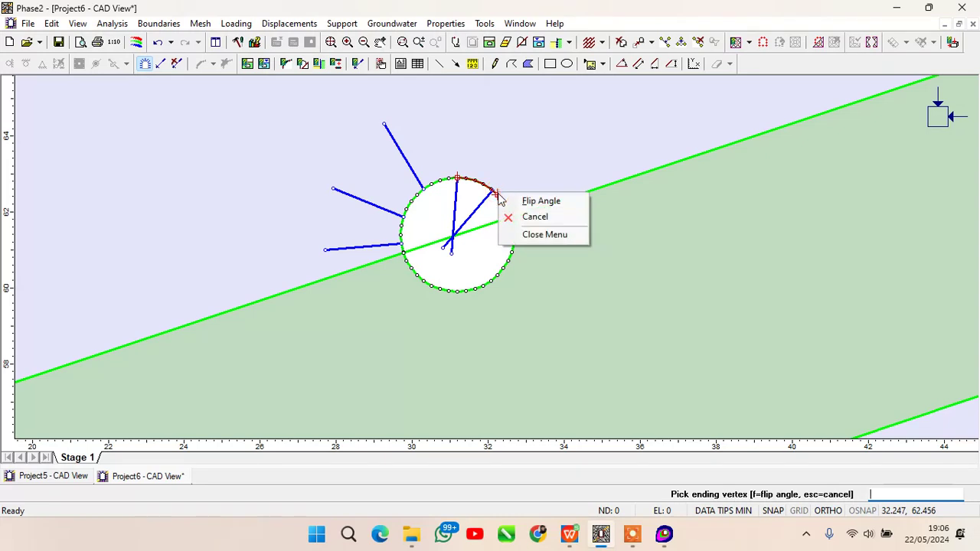
left_click(538, 202)
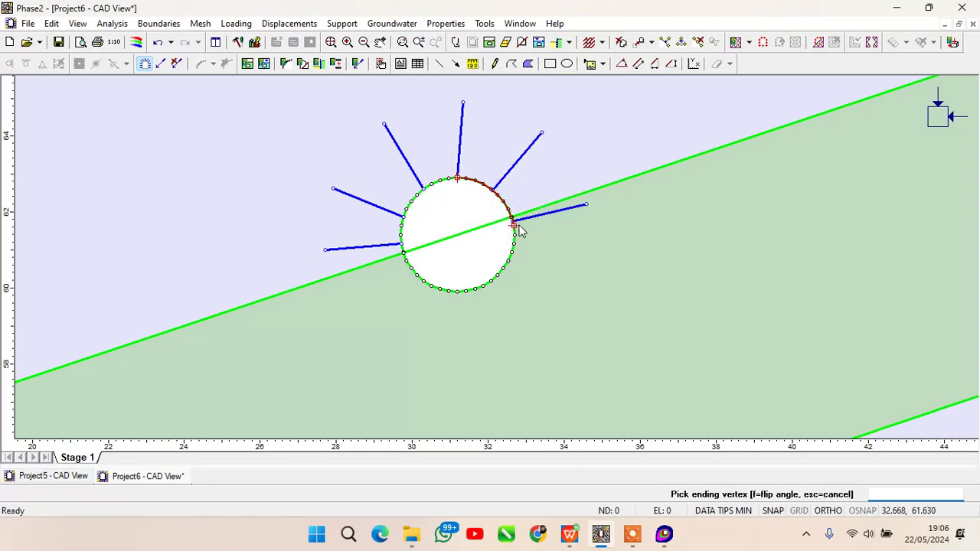
left_click(518, 228)
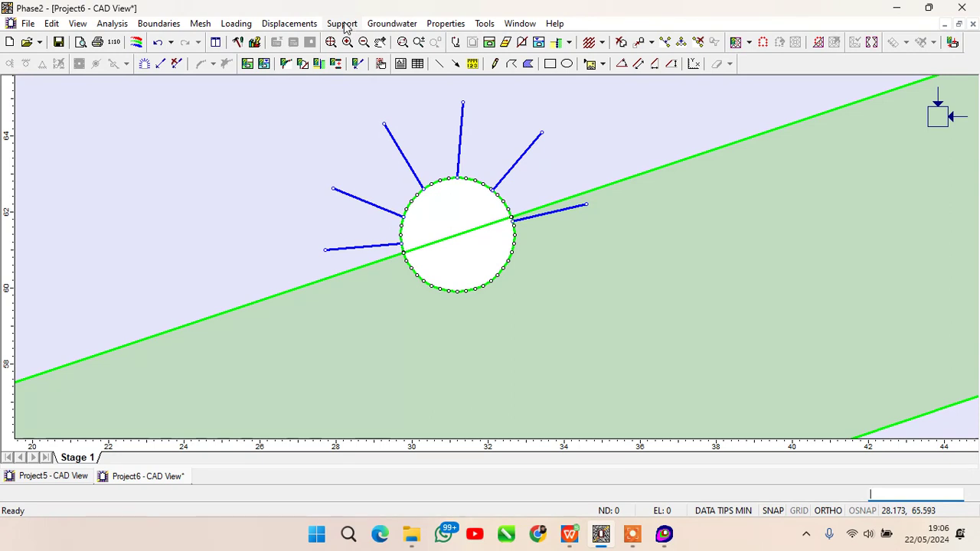
Step: Accept the mesh setup with a Uniform mesh, 6 Noded Triangles and approximately 1500 elements
left_click(201, 24)
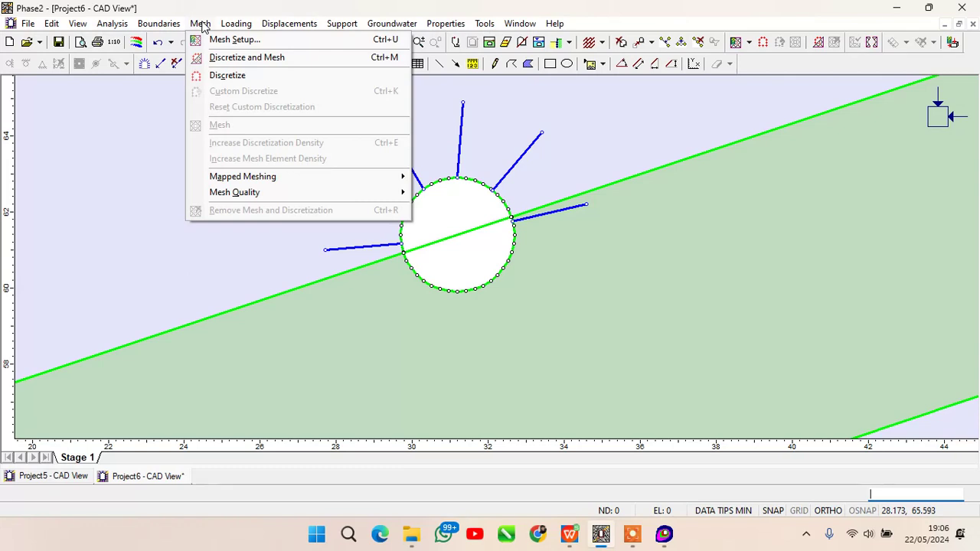
mouse_move(351, 29)
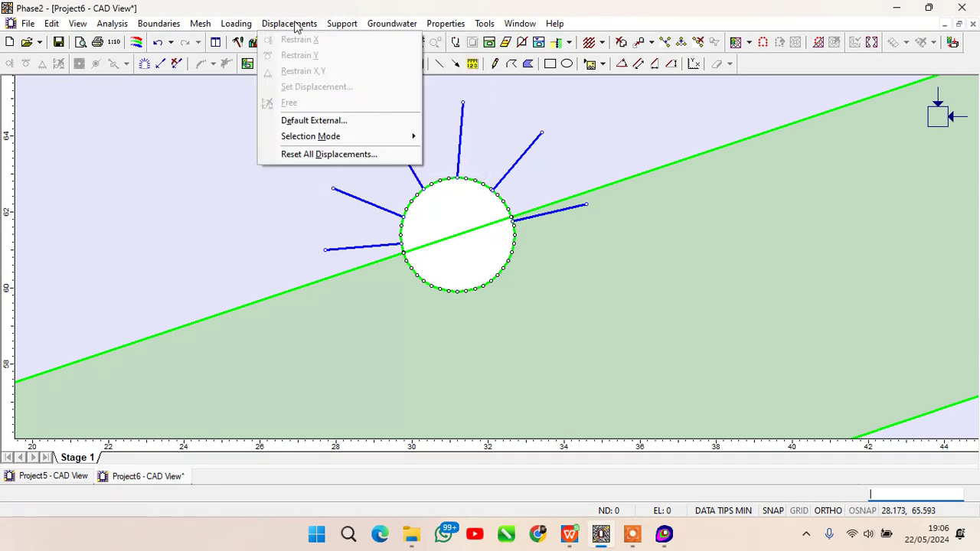
mouse_move(206, 25)
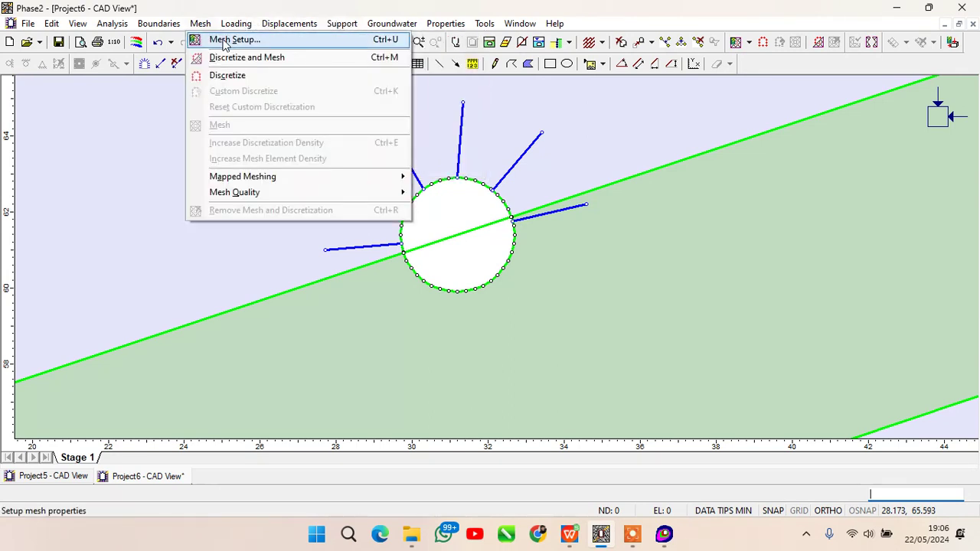
left_click(247, 39)
left_click_drag(376, 96, 511, 112)
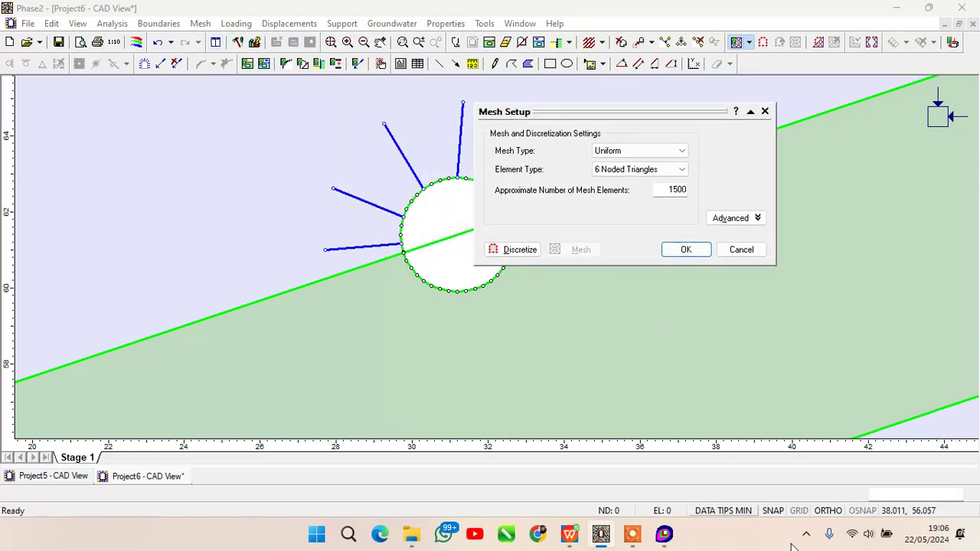
mouse_move(601, 535)
left_click(513, 496)
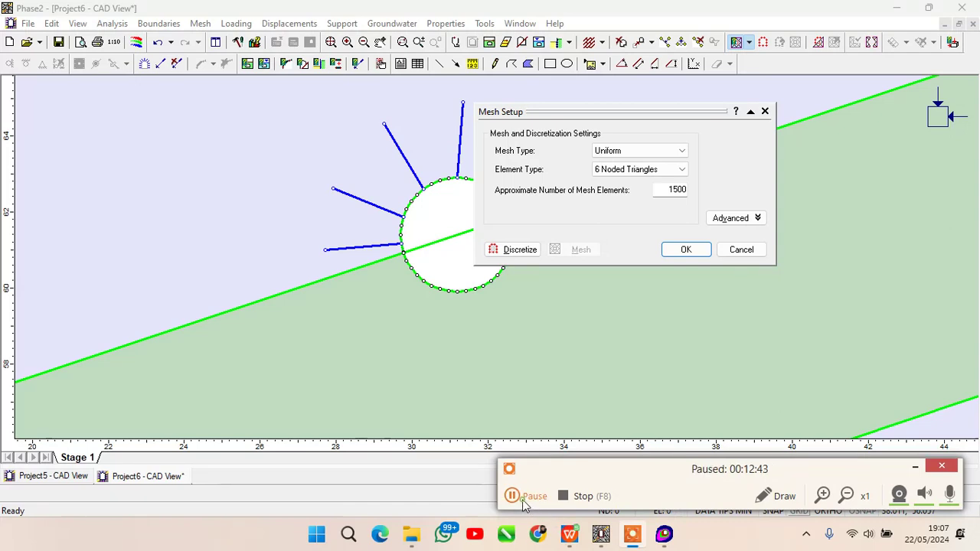
left_click(512, 496)
left_click(916, 467)
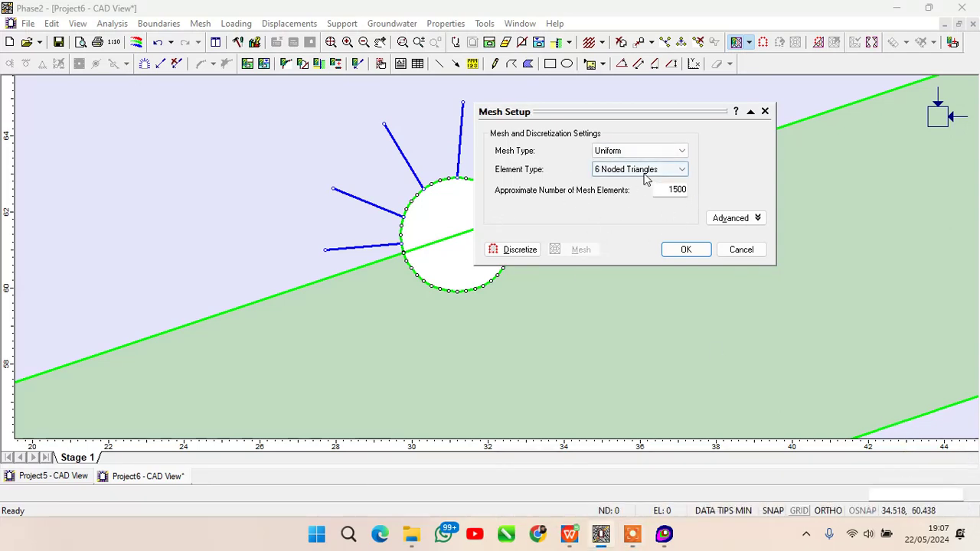
left_click(685, 250)
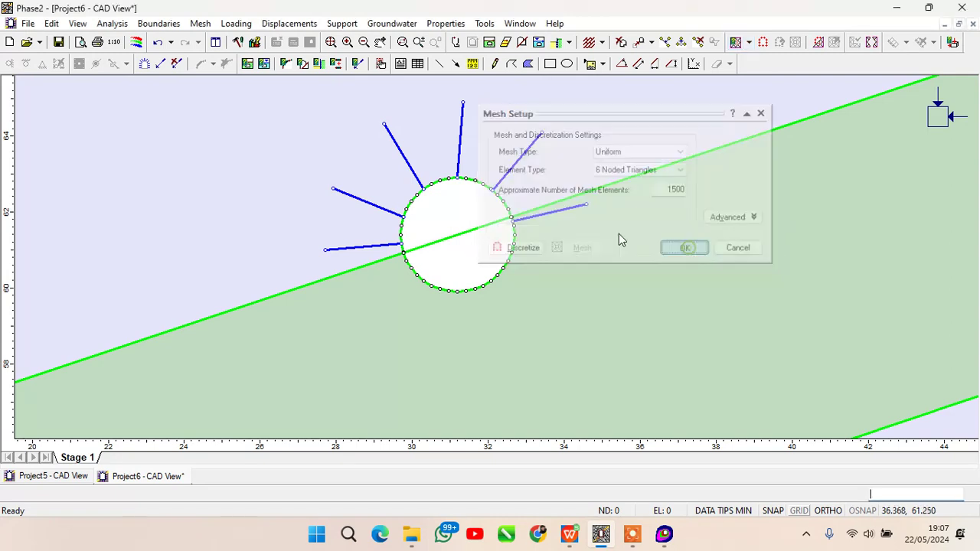
Step: Discretize and mesh the whole slope model, including the excavated tunnel and its bolts
left_click(200, 23)
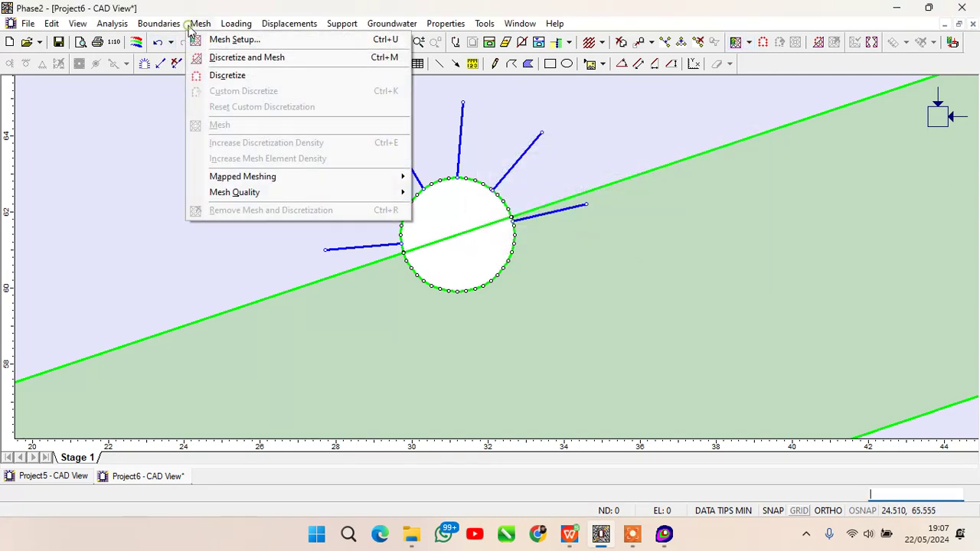
left_click(222, 58)
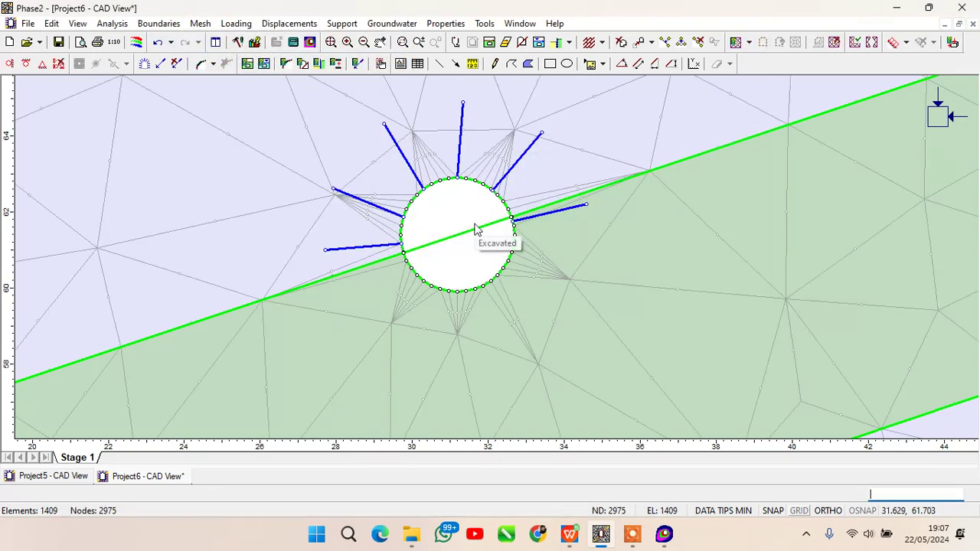
scroll(475, 230, "down", 2)
scroll(478, 237, "down", 5)
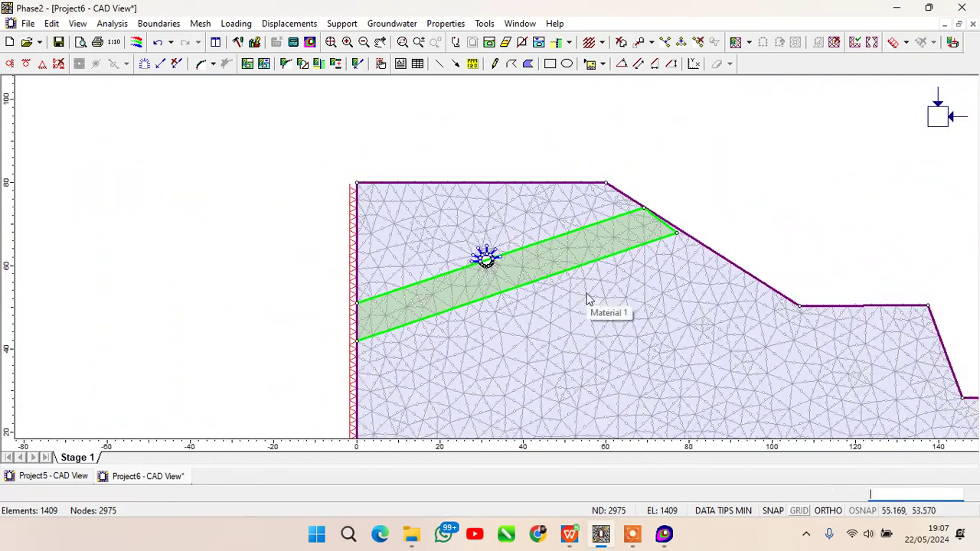
left_click_drag(587, 302, 521, 213)
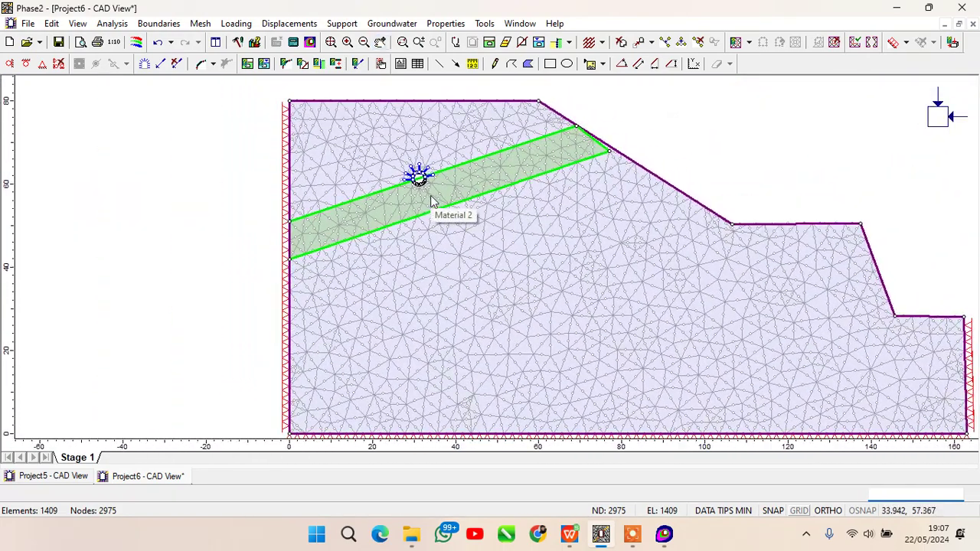
scroll(431, 202, "up", 3)
left_click_drag(431, 201, 416, 245)
scroll(415, 245, "up", 3)
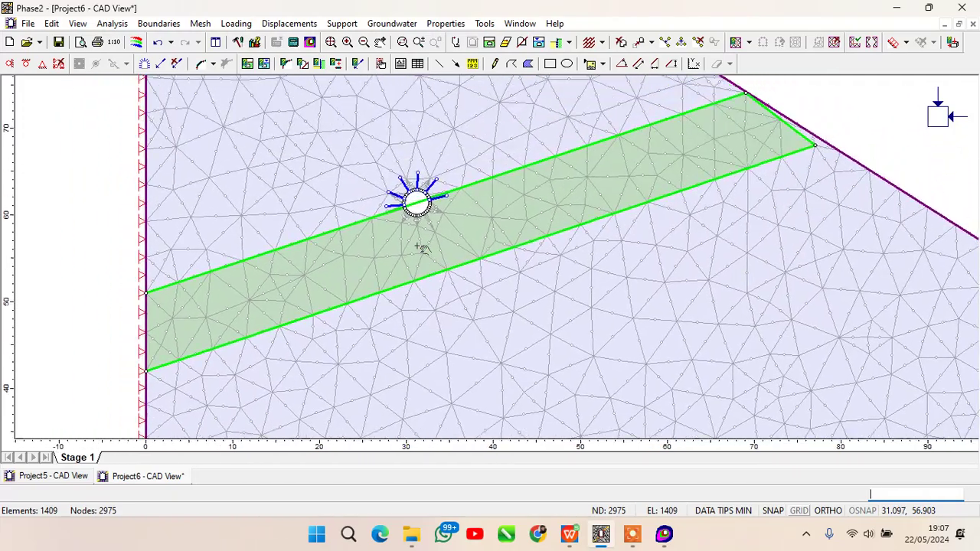
scroll(416, 245, "down", 2)
Step: Start a non-composite Liner 1 on the tunnel, selecting the left wall segments from about (29.8, 60.9) up to (29.8, 61.9)
left_click(341, 24)
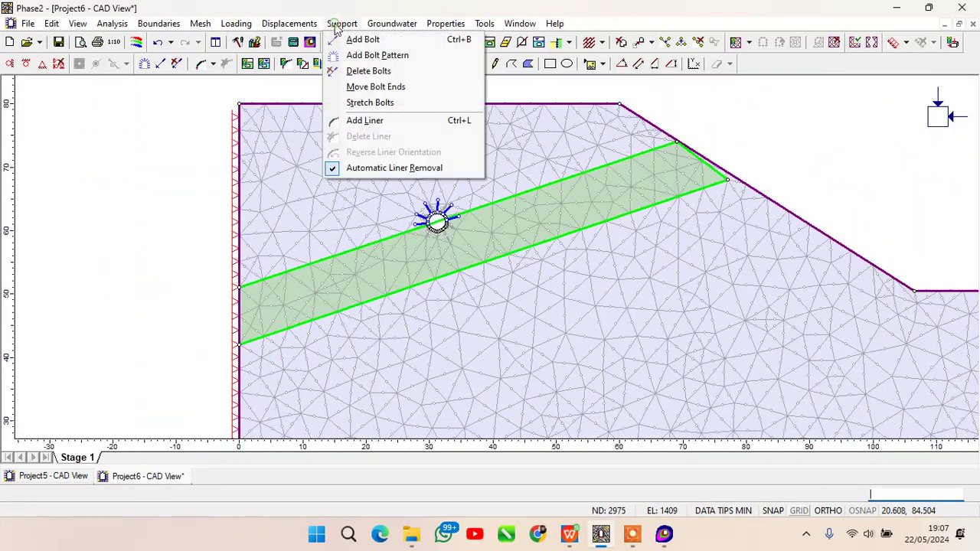
left_click(365, 120)
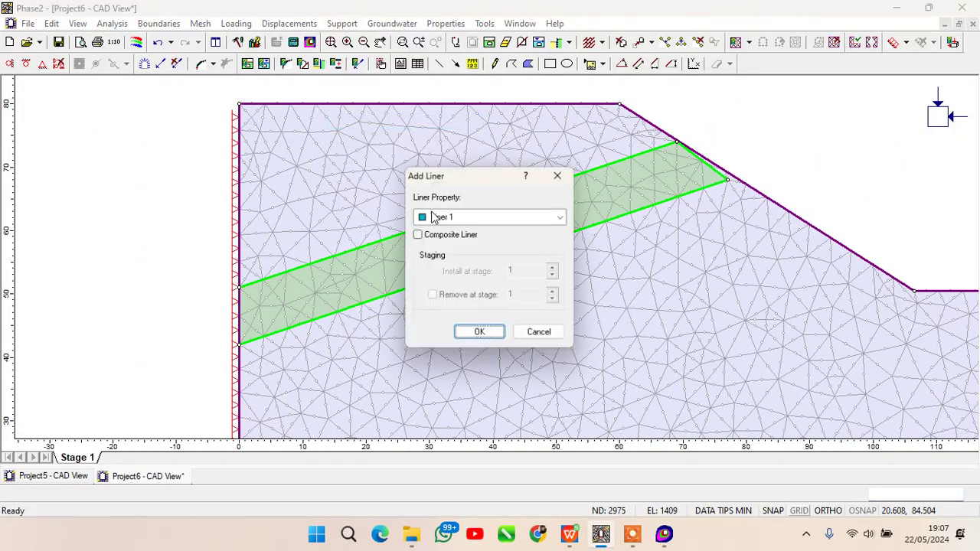
left_click(488, 337)
scroll(445, 249, "up", 3)
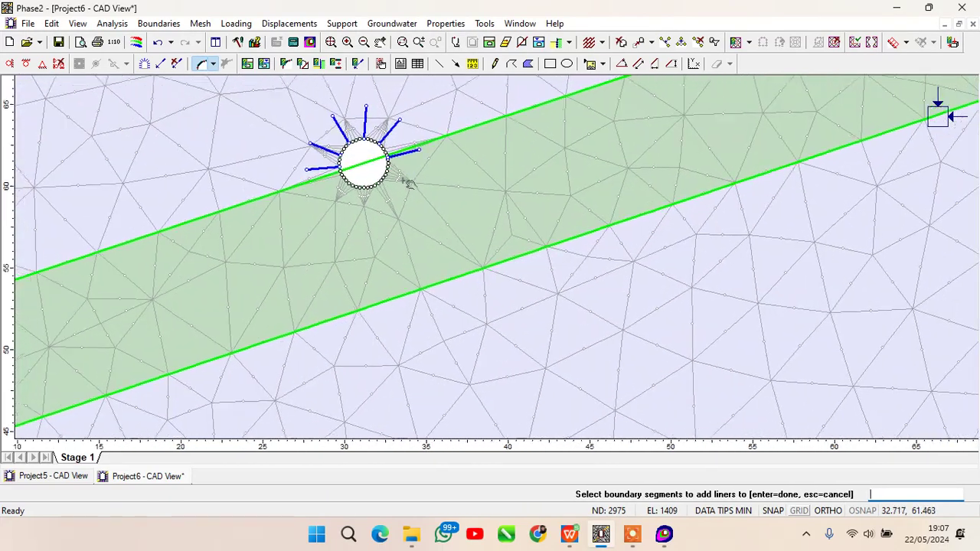
scroll(383, 234, "up", 3)
left_click_drag(280, 171, 415, 237)
scroll(425, 234, "up", 4)
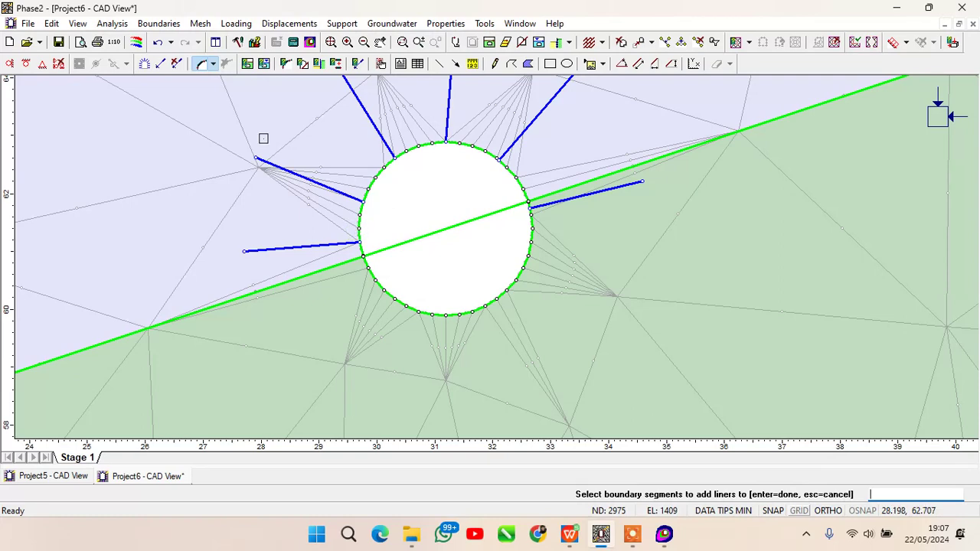
scroll(315, 202, "up", 1)
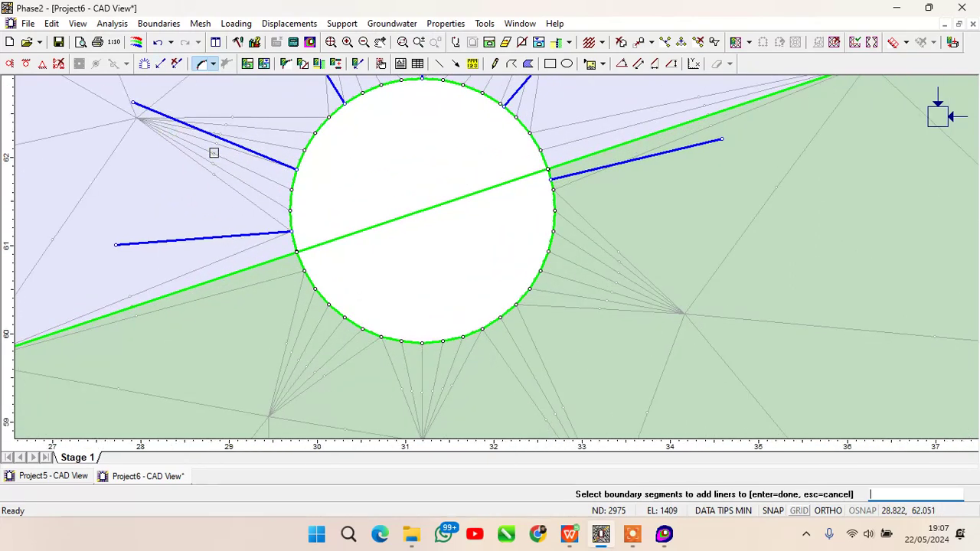
scroll(220, 166, "up", 3)
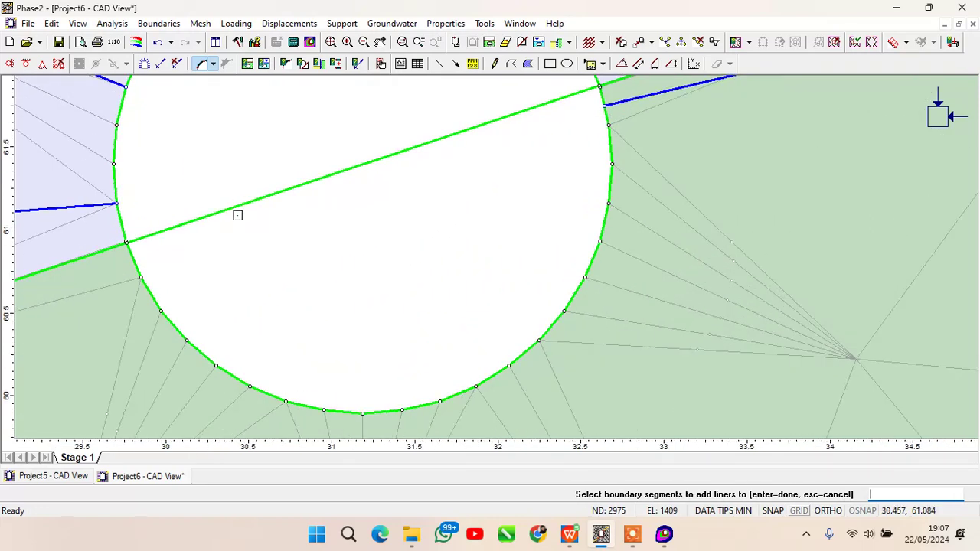
left_click(358, 247)
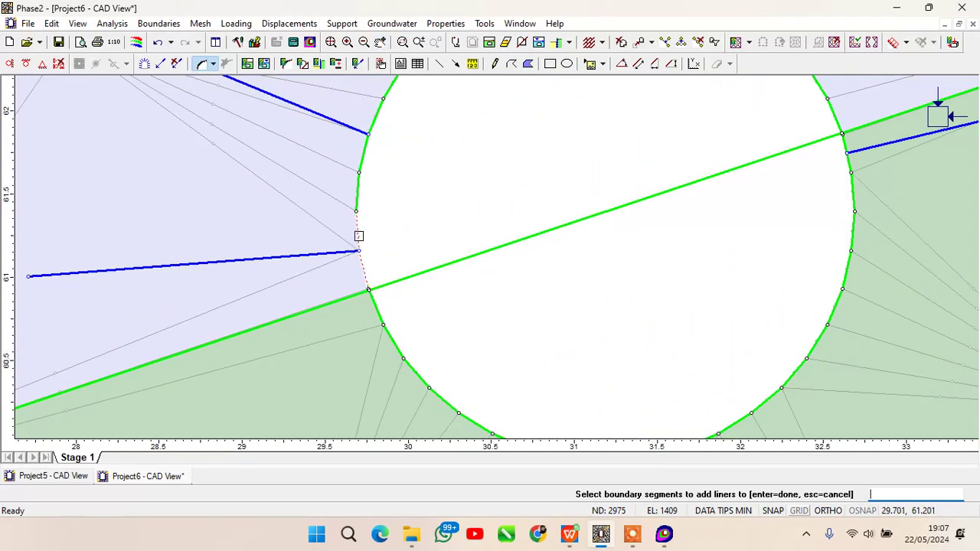
left_click(356, 211)
left_click(356, 210)
scroll(356, 210, "down", 1)
scroll(356, 211, "down", 1)
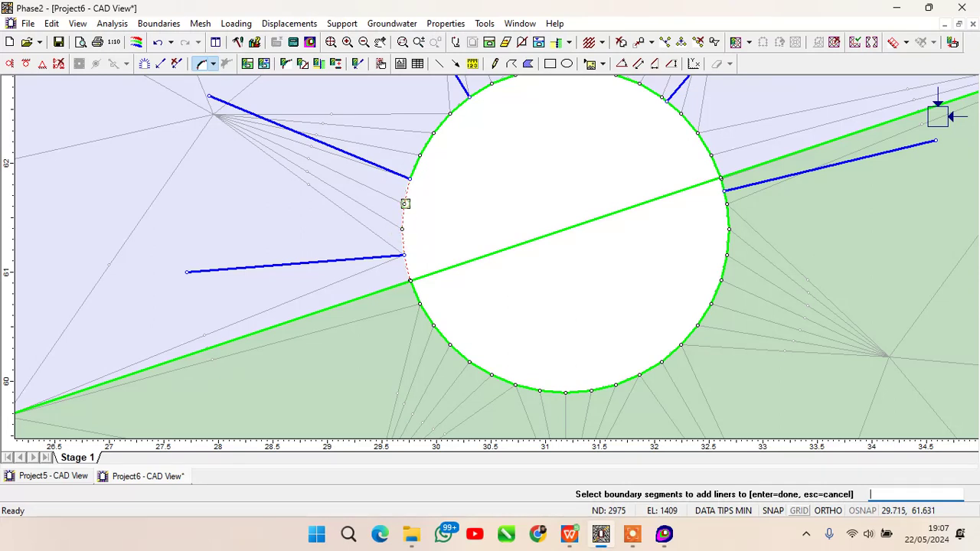
Step: Extend the Liner 1 segment selection up the tunnel's upper-left wall to about (30.1, 62.5)
left_click(407, 192)
left_click(416, 165)
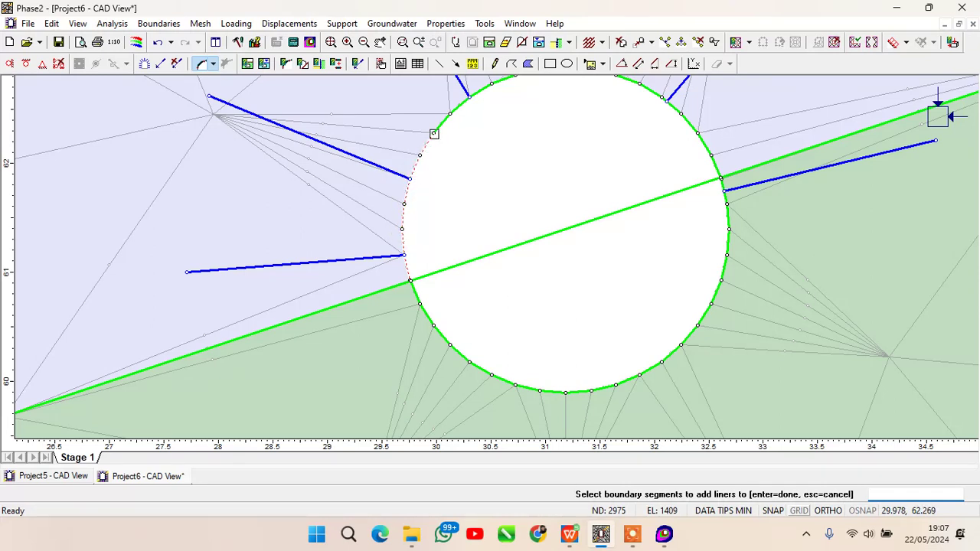
left_click(450, 113)
left_click(410, 179)
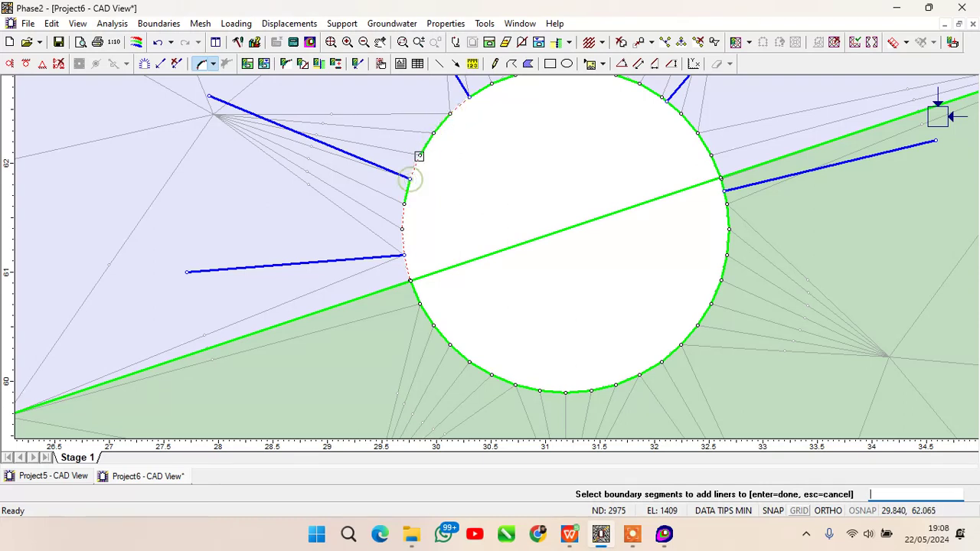
left_click(404, 205)
left_click(404, 205)
left_click(421, 155)
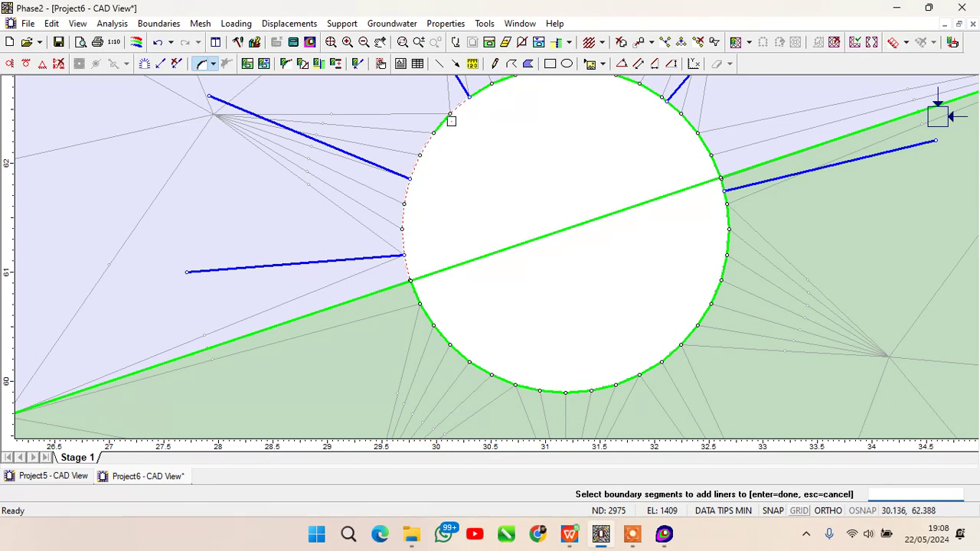
left_click_drag(458, 109, 444, 147)
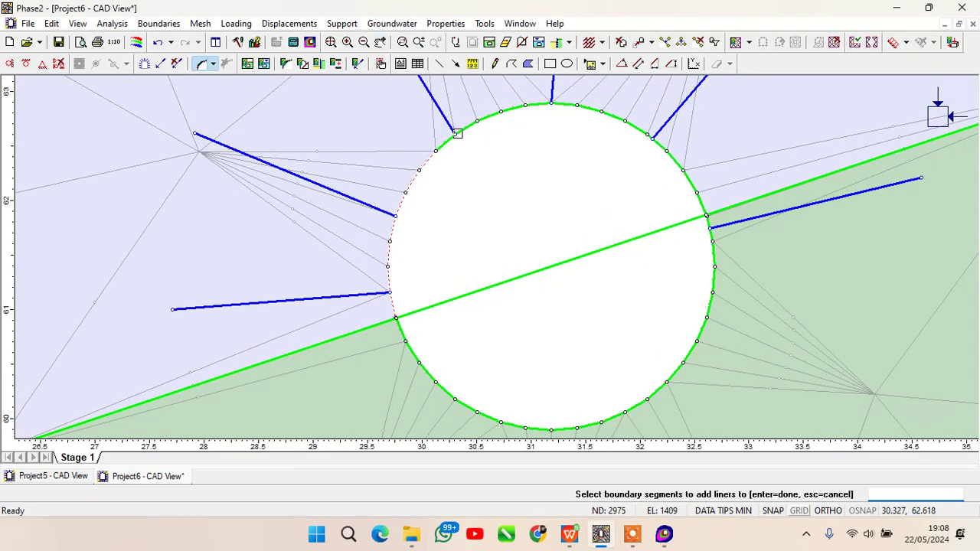
Step: Add the wall segments across the tunnel crown, from about (30.1, 62.5) to (31.9, 62.7), to the liner selection
left_click(457, 134)
left_click(503, 112)
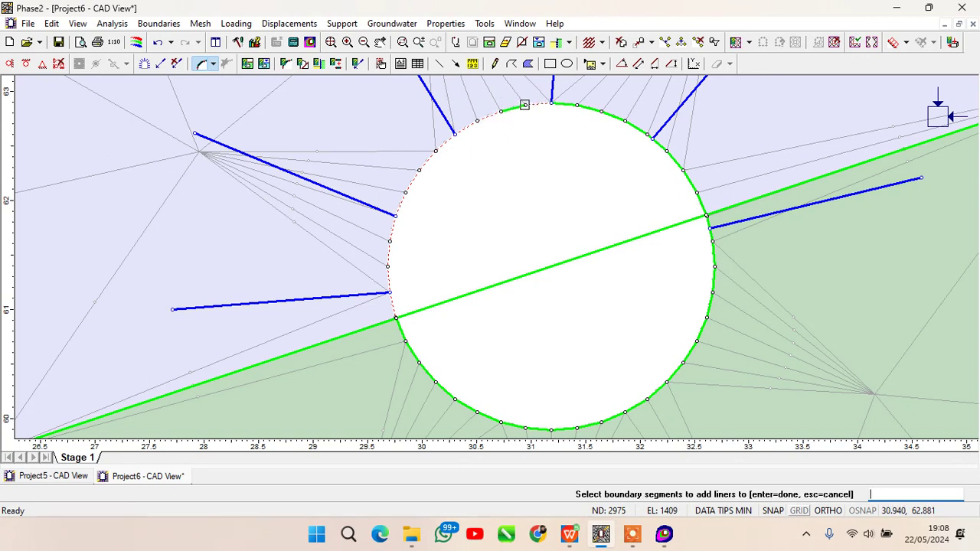
left_click(551, 103)
left_click(602, 111)
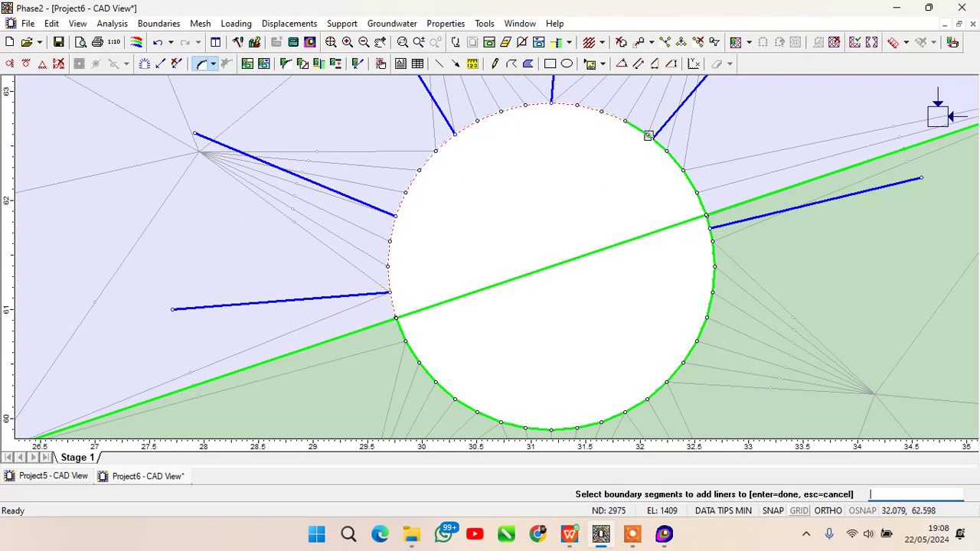
Step: Select the upper-right wall down to about (32.7, 61.6) plus the material boundary through the tunnel, and place Liner 1 on all selected segments
left_click(648, 136)
left_click(684, 170)
left_click(683, 170)
left_click(683, 170)
left_click(706, 213)
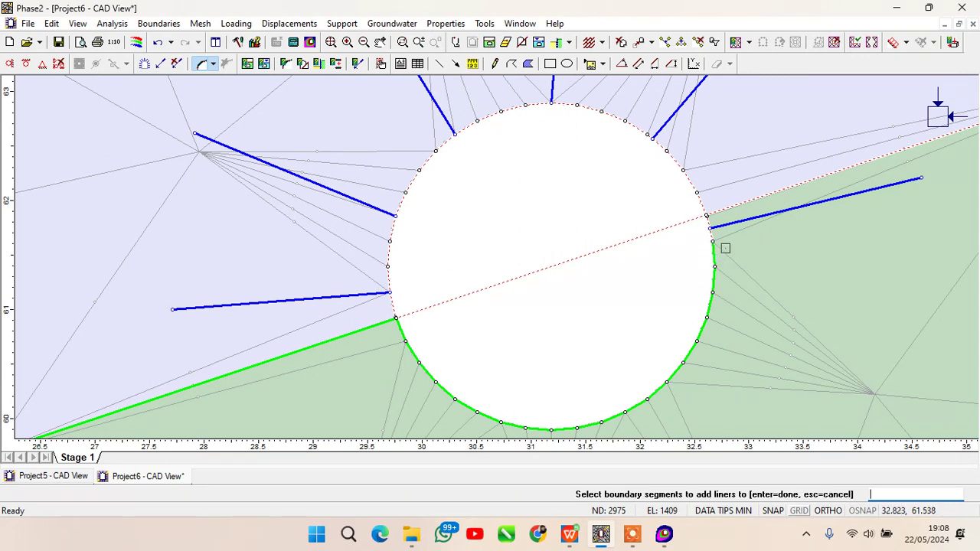
right_click(683, 201)
left_click(708, 212)
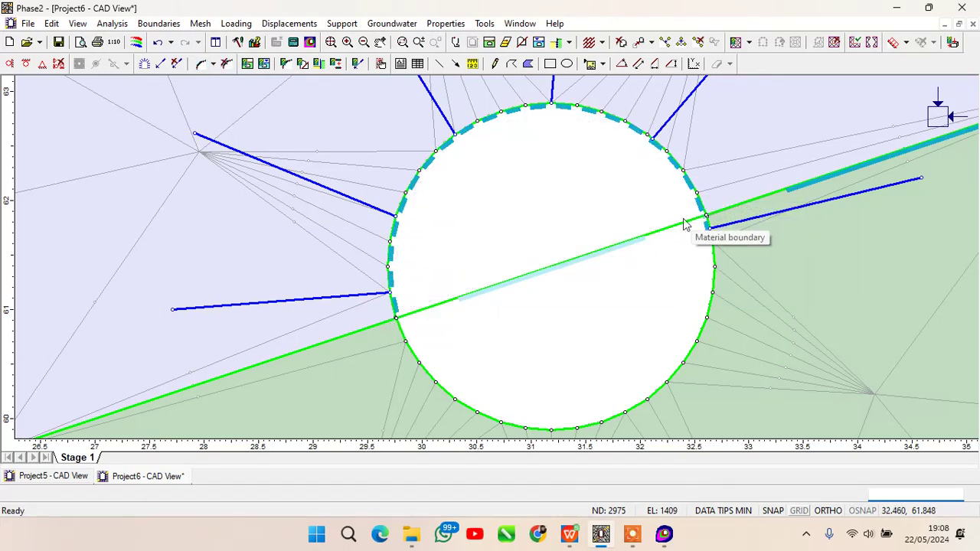
Step: Check the project's strength reduction and stress analysis settings and accept them
scroll(625, 217, "down", 3)
scroll(625, 217, "down", 5)
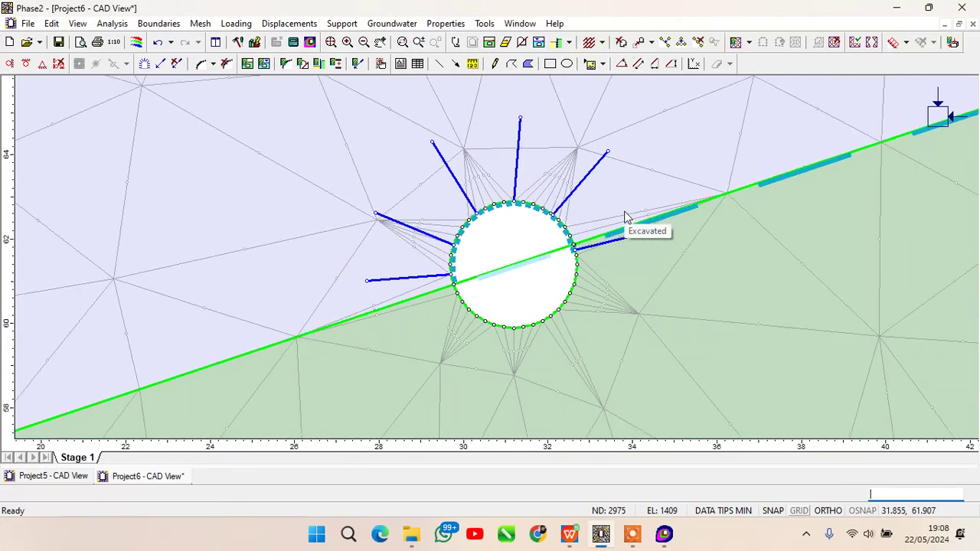
scroll(610, 221, "down", 2)
scroll(558, 263, "up", 3)
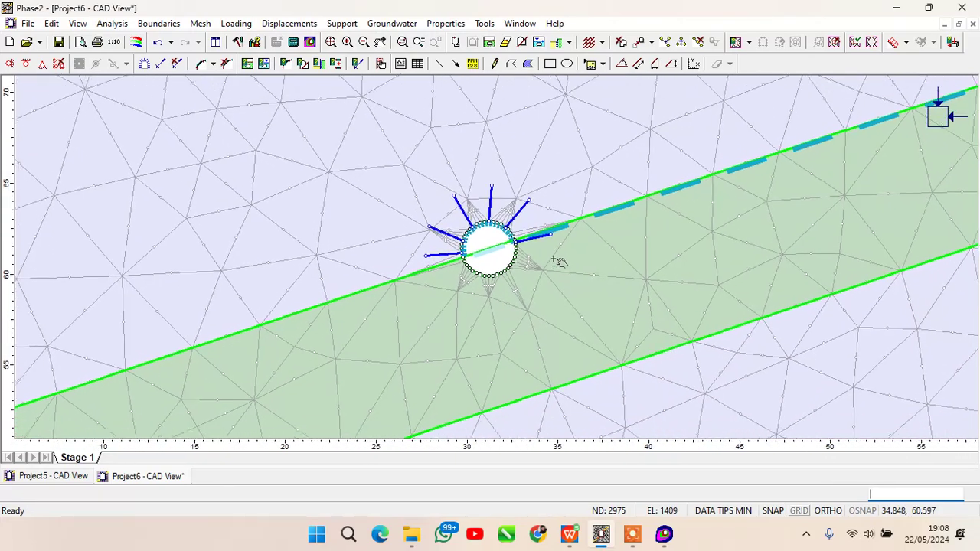
scroll(475, 238, "up", 6)
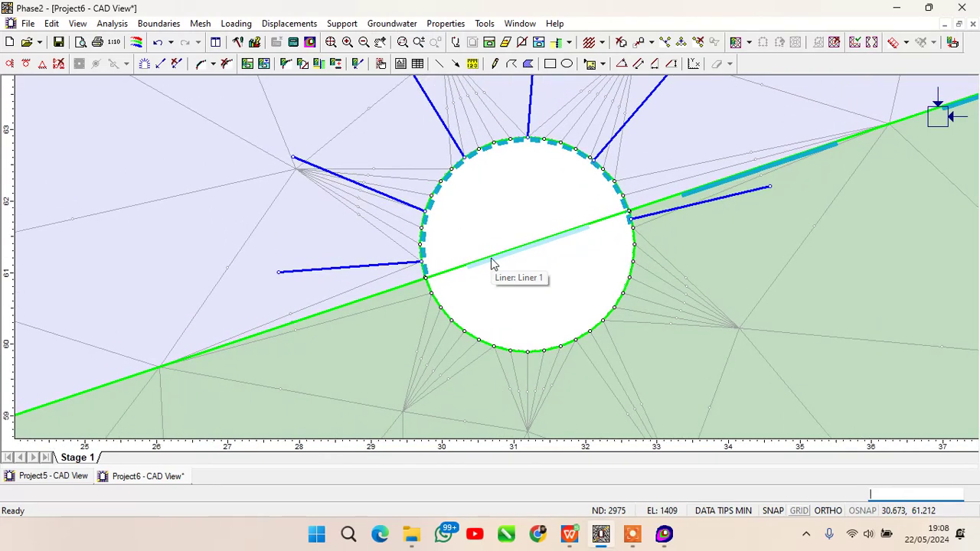
left_click(112, 24)
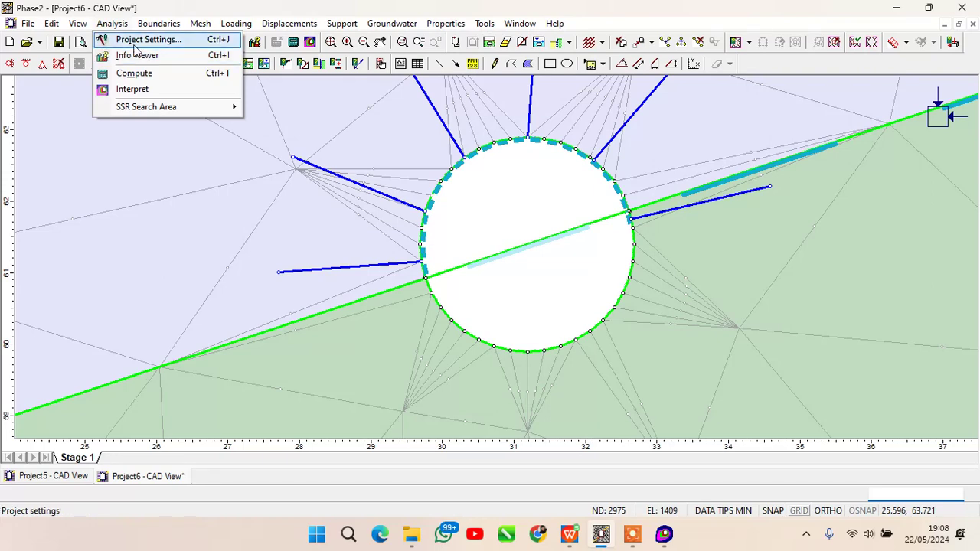
left_click(127, 39)
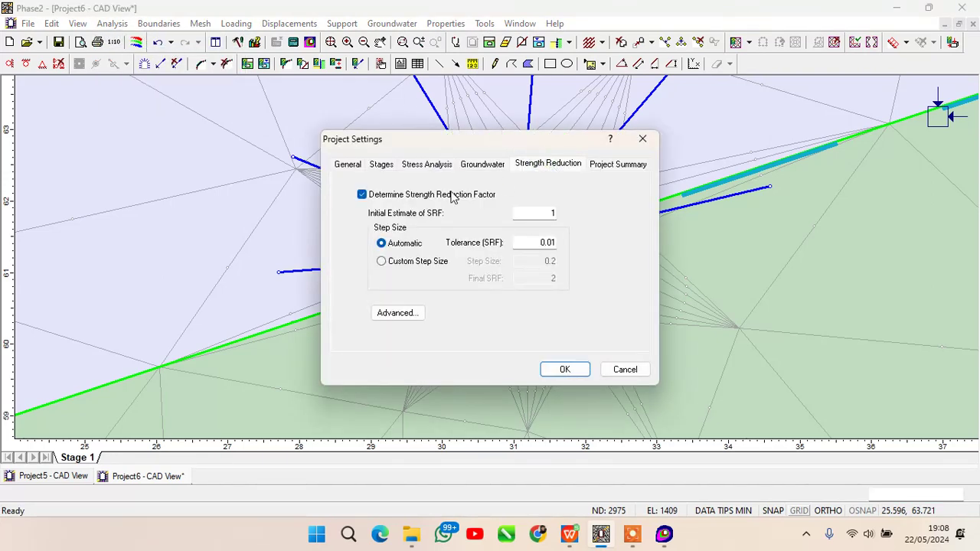
left_click(414, 167)
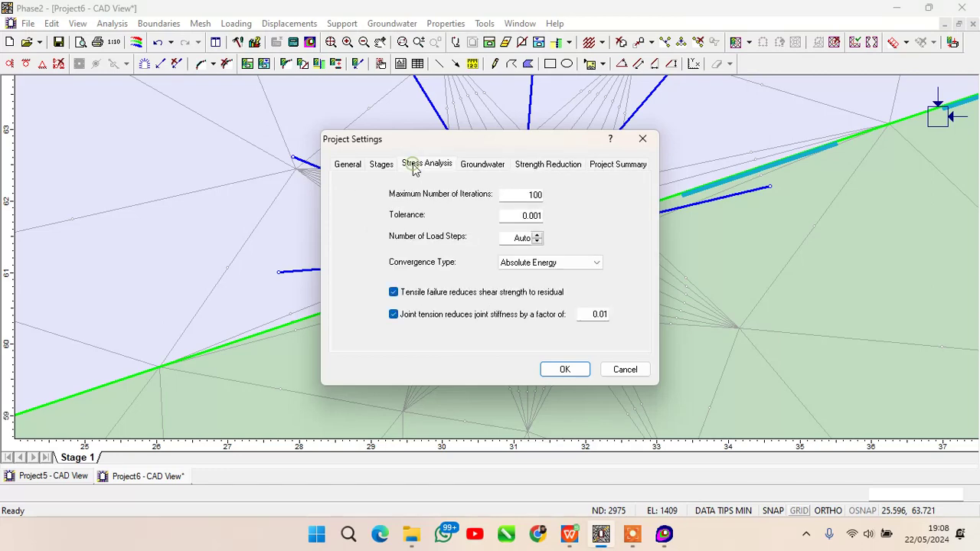
double_click(535, 195)
left_click(565, 370)
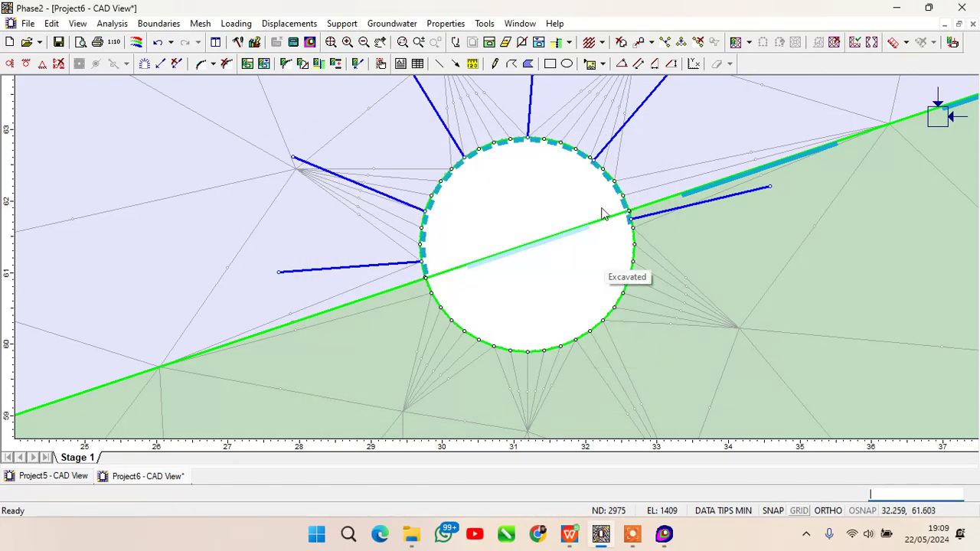
Step: View the whole slope model, look at the existing total displacement results in Interpret, and return to the Project6 model in Phase2
scroll(598, 199, "down", 1)
scroll(598, 200, "down", 6)
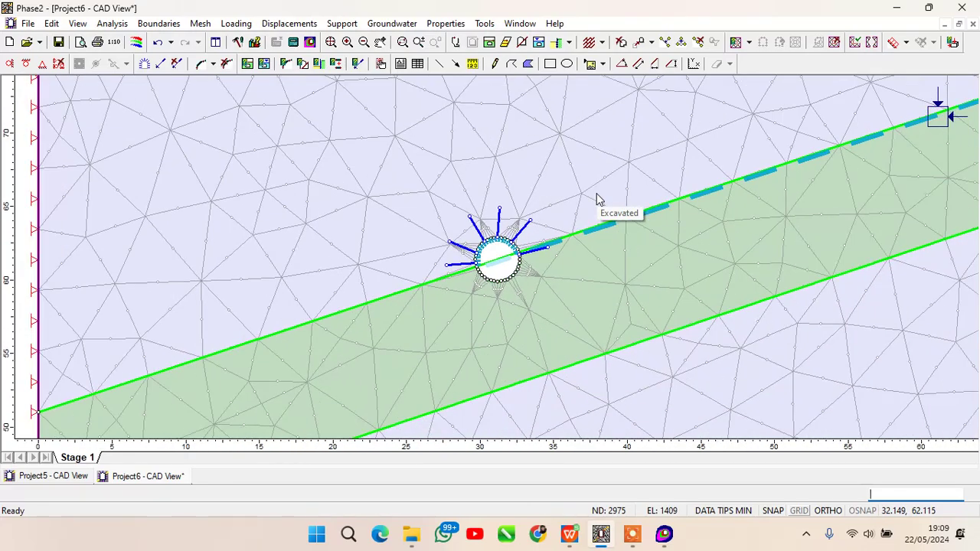
scroll(582, 164, "down", 4)
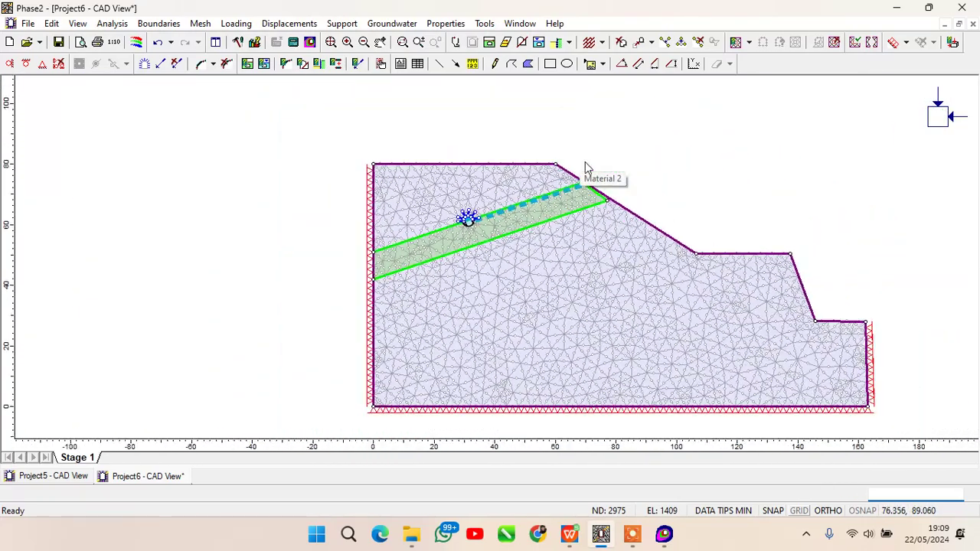
mouse_move(630, 227)
left_mouse_down()
mouse_move(627, 207)
mouse_move(617, 214)
left_mouse_up()
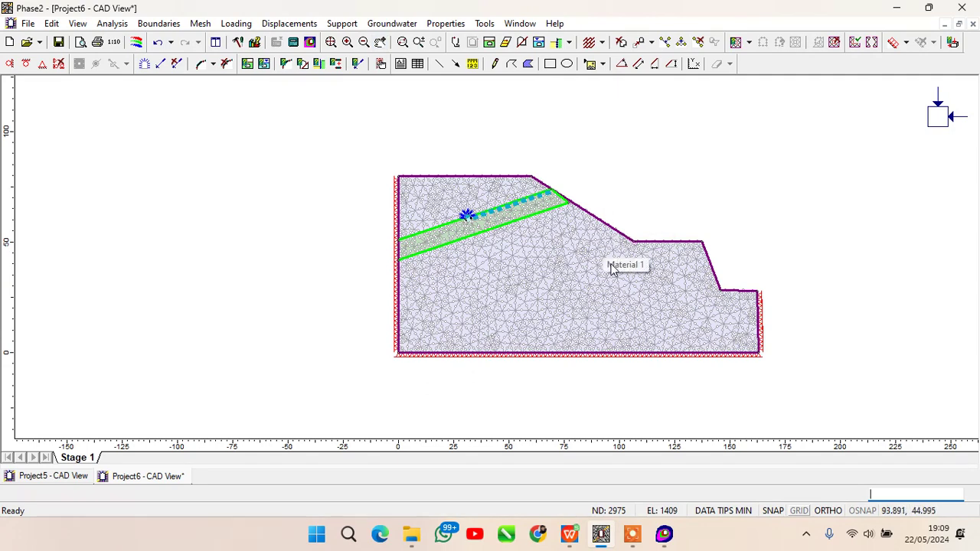
mouse_move(611, 533)
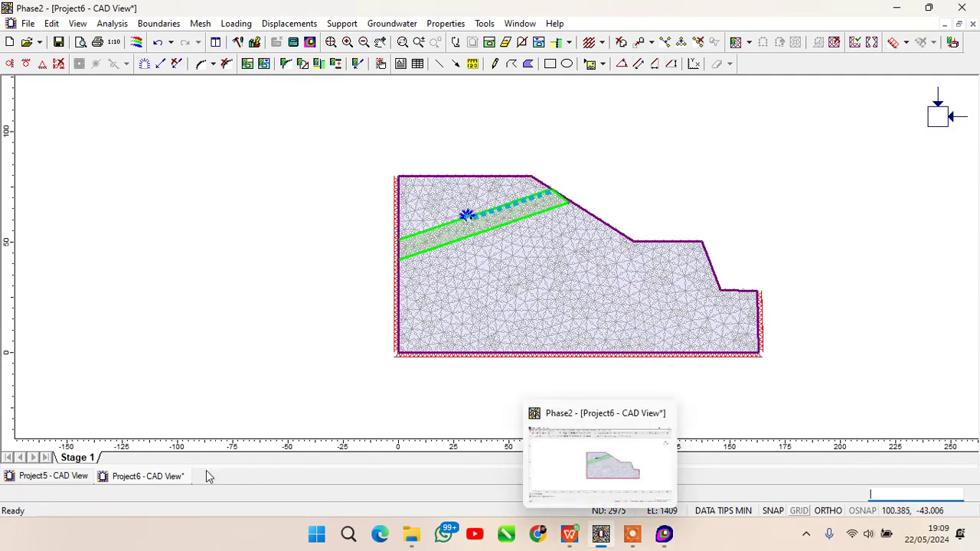
left_click(60, 480)
left_click(126, 478)
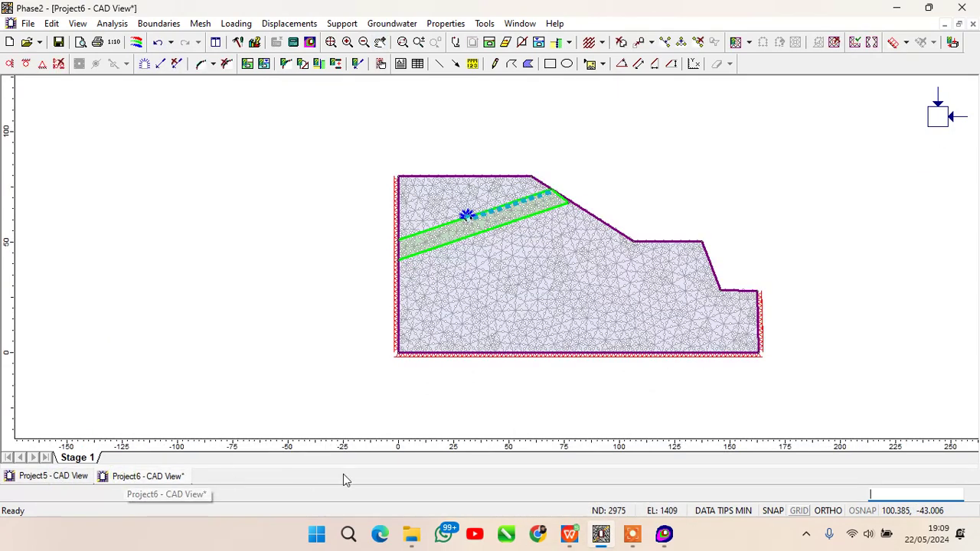
left_click(665, 536)
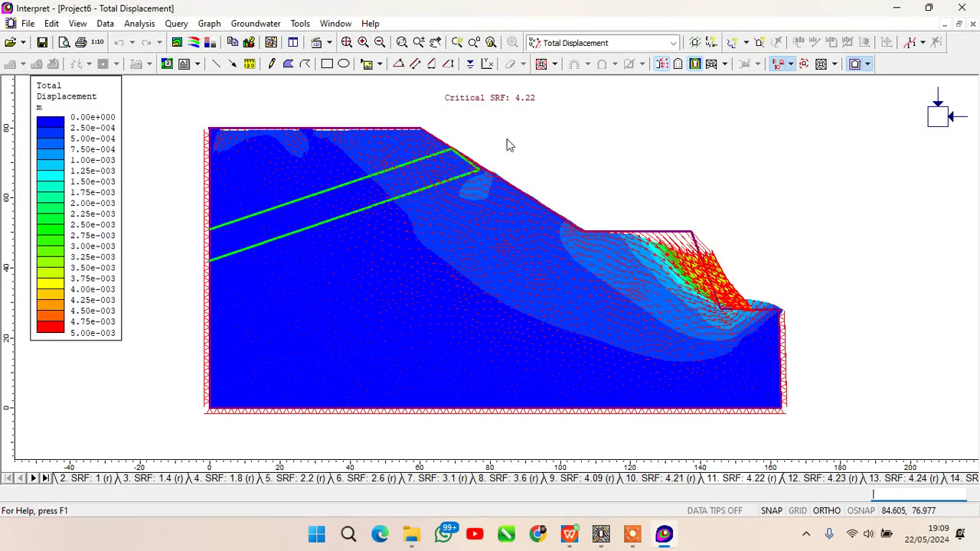
left_click(601, 535)
Step: Save the changes to Project6 and compute the model, dismissing the machine authorization dialog without entering a code
left_click(101, 28)
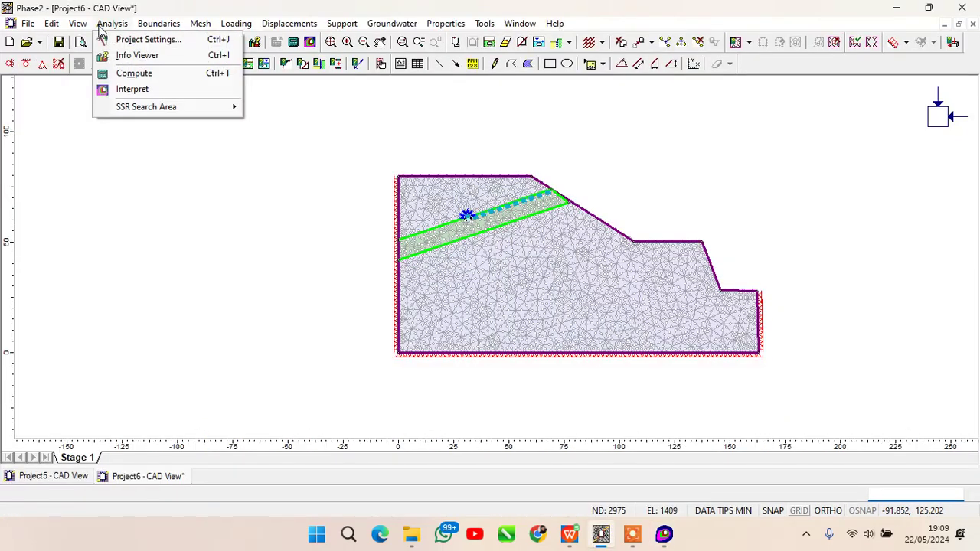
left_click(175, 76)
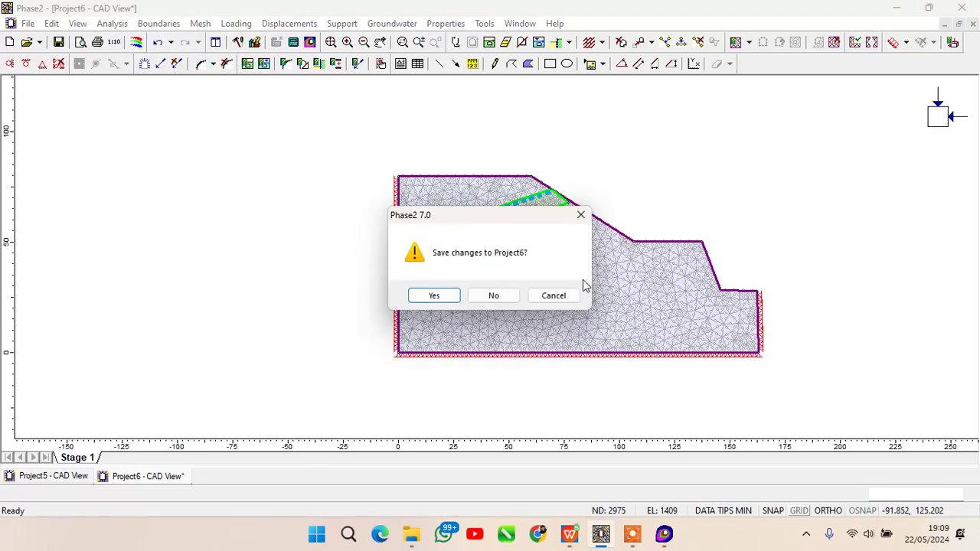
left_click(434, 295)
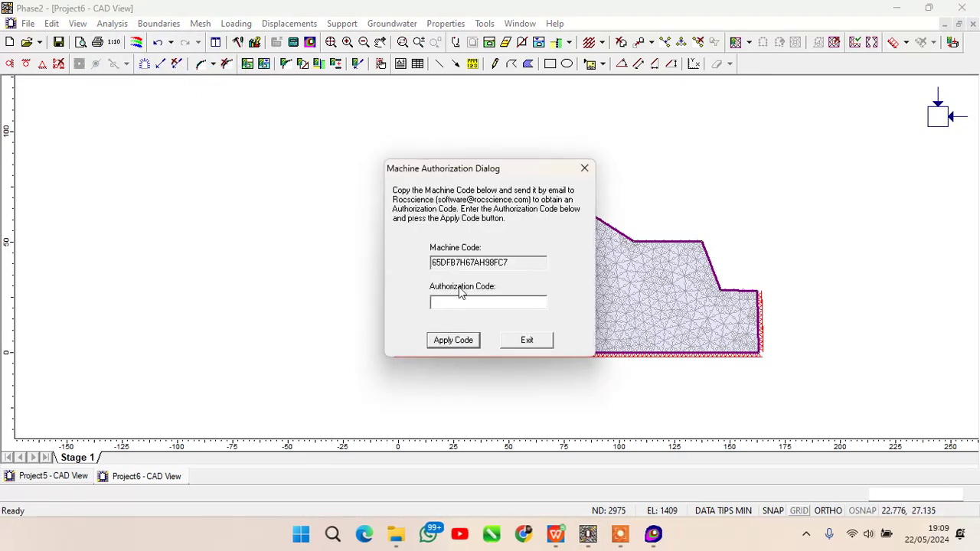
left_click(585, 174)
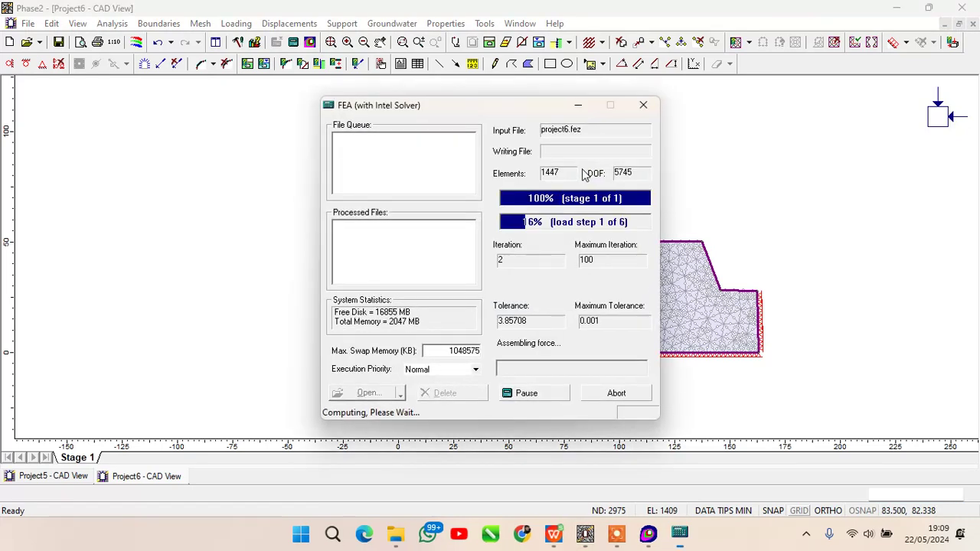
left_click(617, 535)
left_click(528, 496)
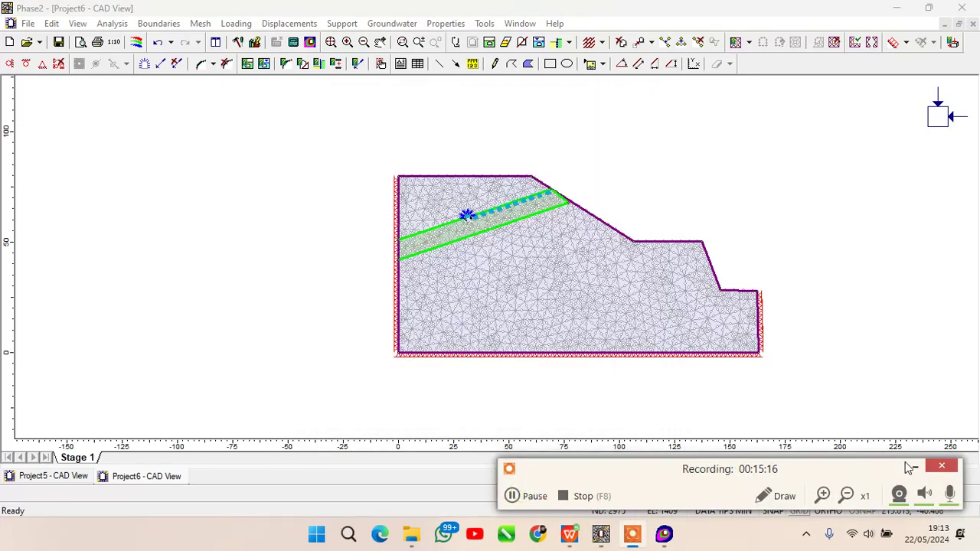
left_click(915, 467)
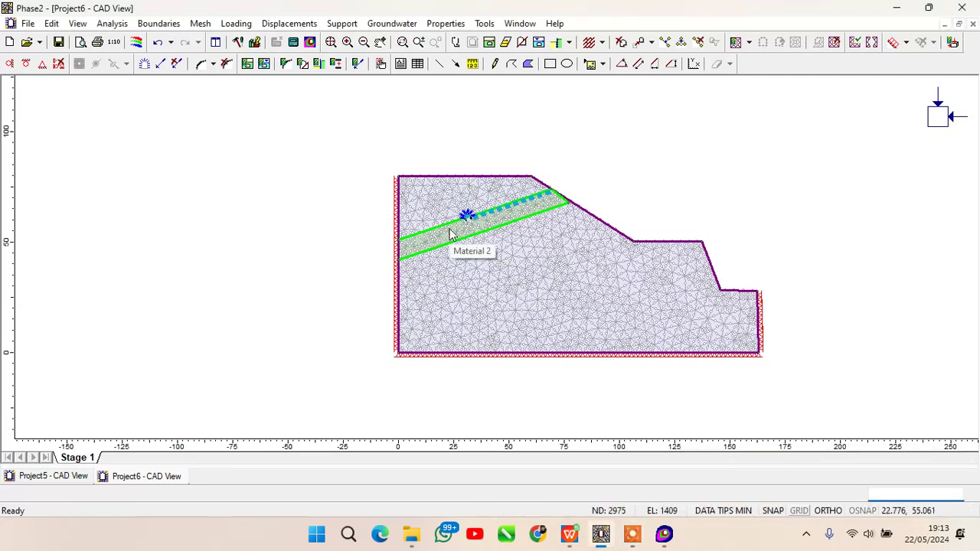
Step: Open the computed Project6 results in Interpret and examine the maximum shear strain contours around the tunnel and across the slope
left_click(108, 25)
left_click(123, 89)
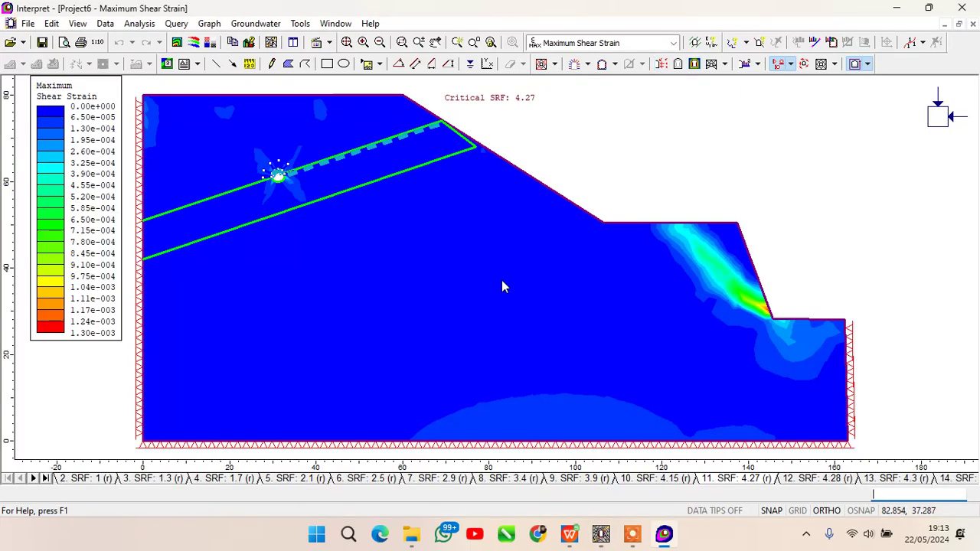
scroll(304, 187, "up", 1)
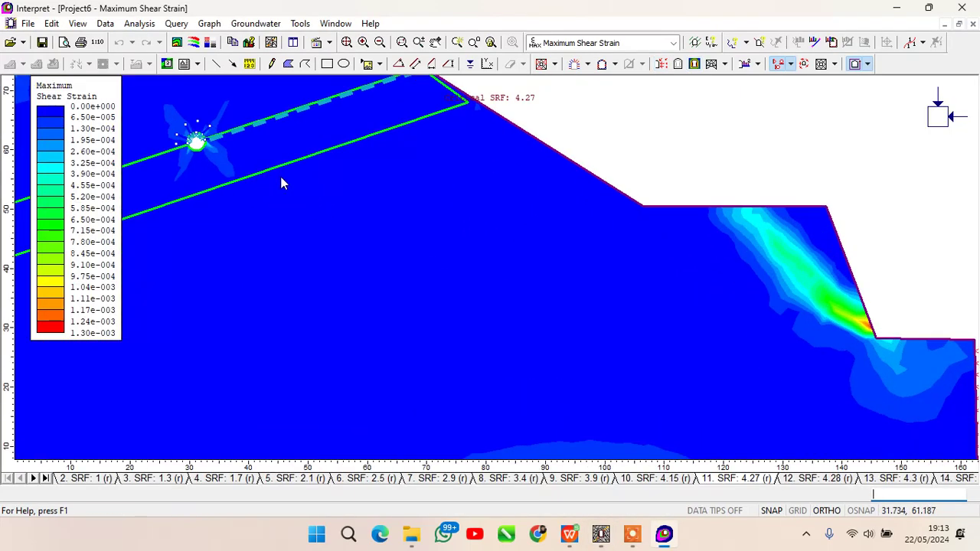
scroll(215, 151, "up", 2)
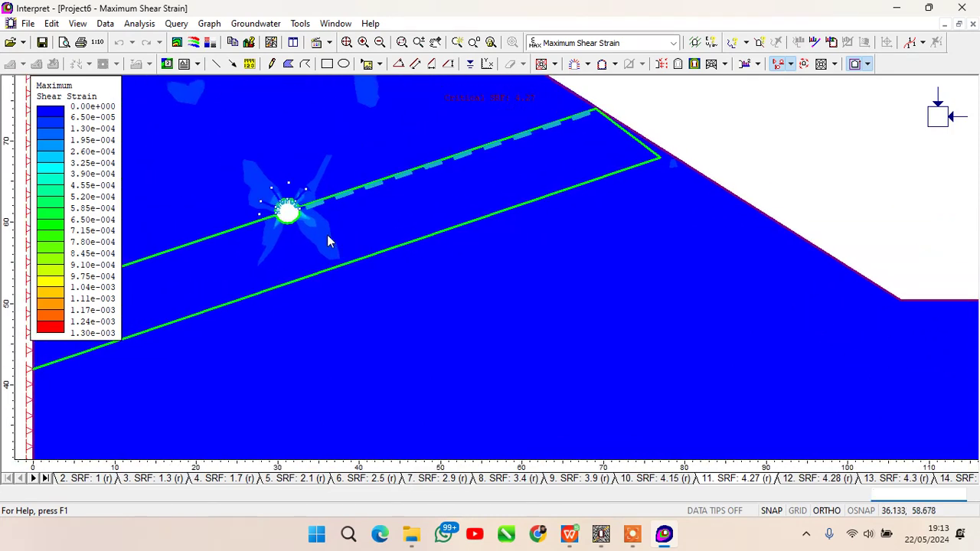
scroll(256, 197, "down", 4)
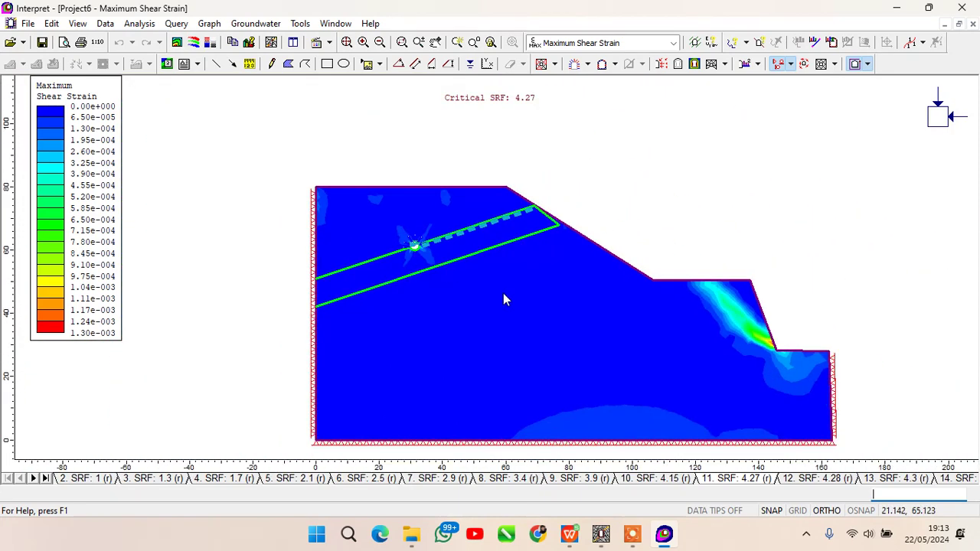
scroll(539, 304, "up", 1)
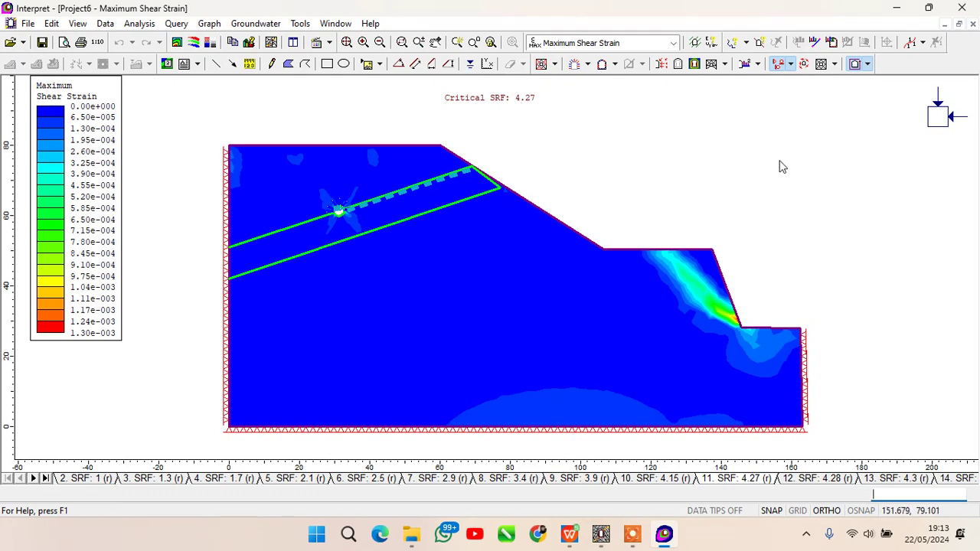
Step: Show the Total Displacement contours and examine them near the tunnel
left_click(635, 42)
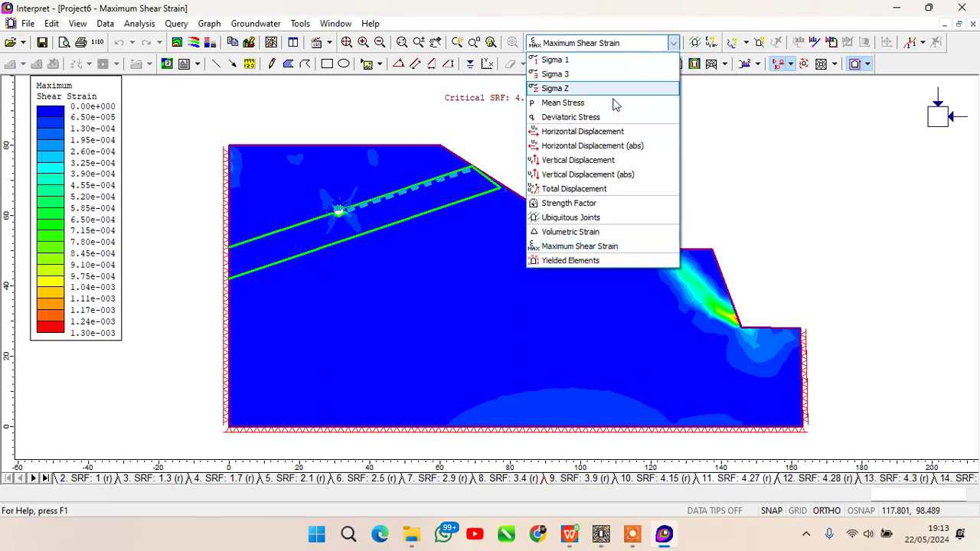
left_click(570, 188)
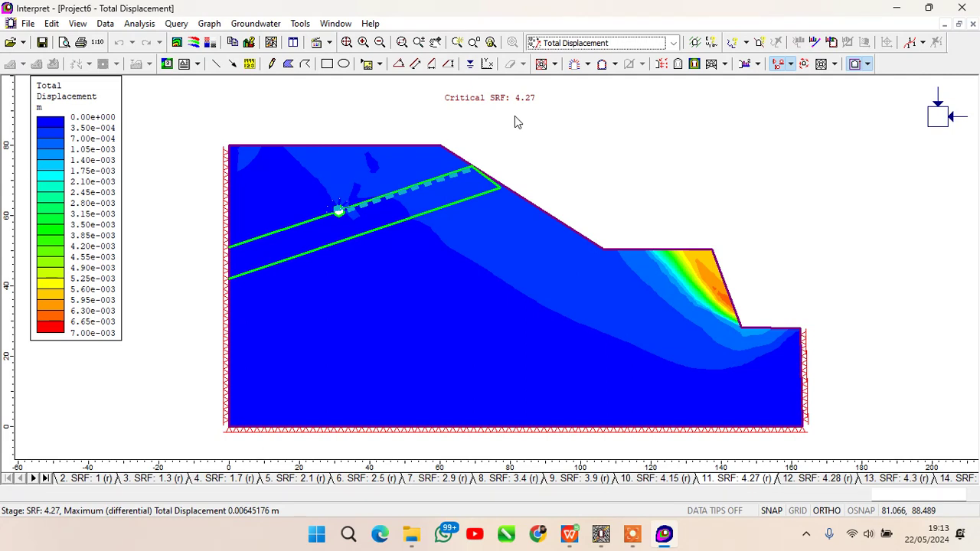
scroll(339, 224, "up", 2)
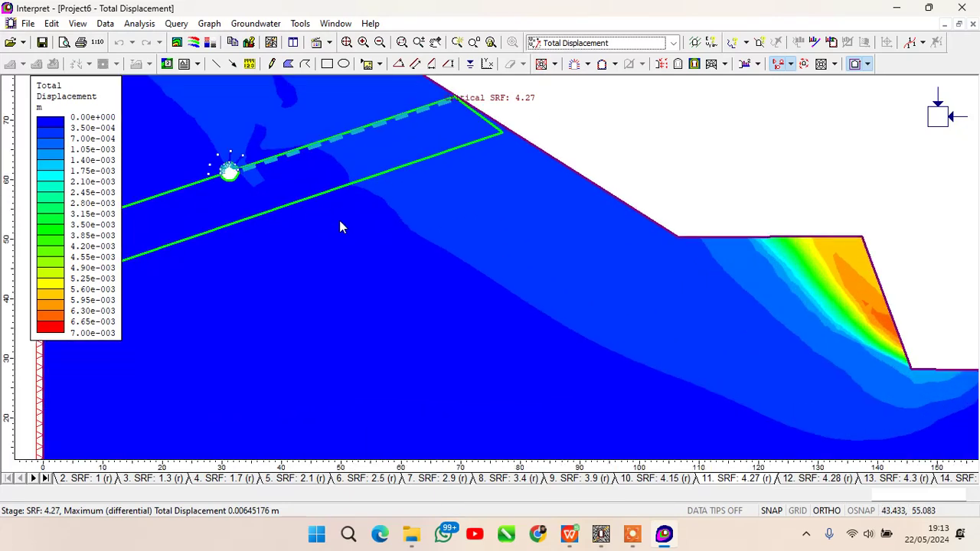
Step: Show the whole slope and display deformed contours and deformation vectors on the Total Displacement plot
key("F2")
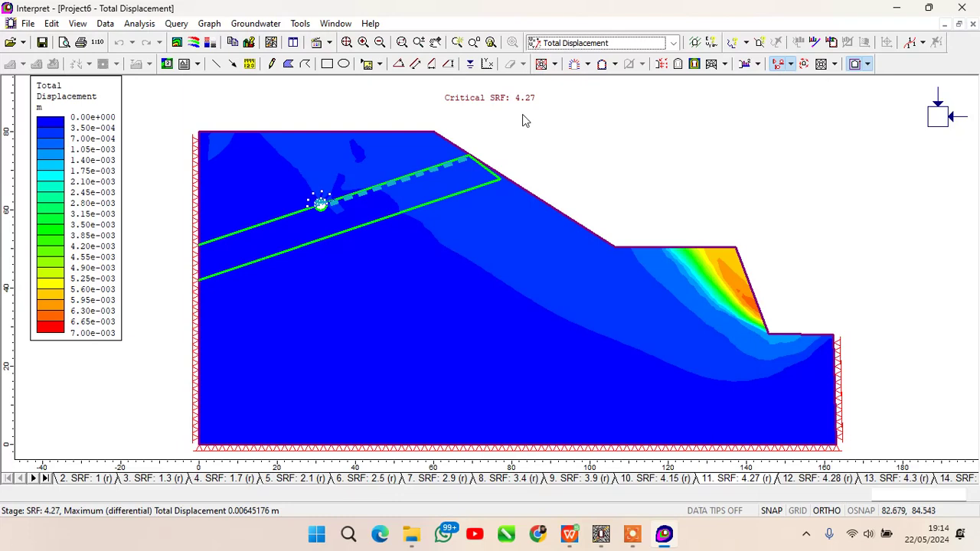
key("F4")
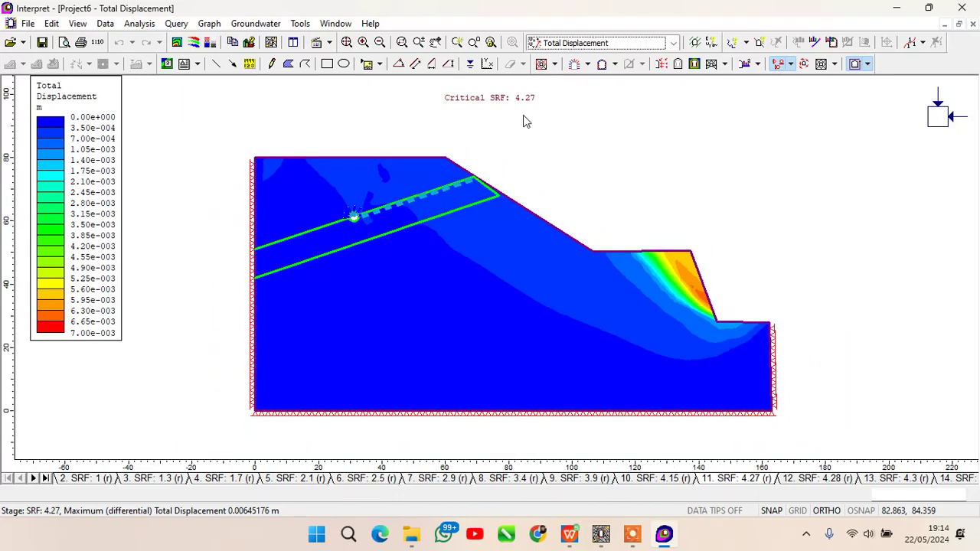
key("F4")
key("F5")
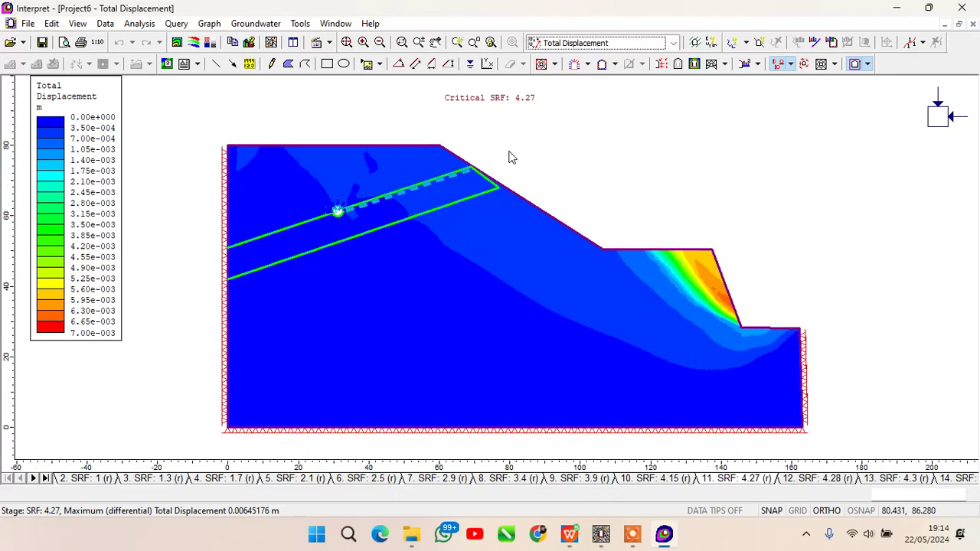
left_click(694, 64)
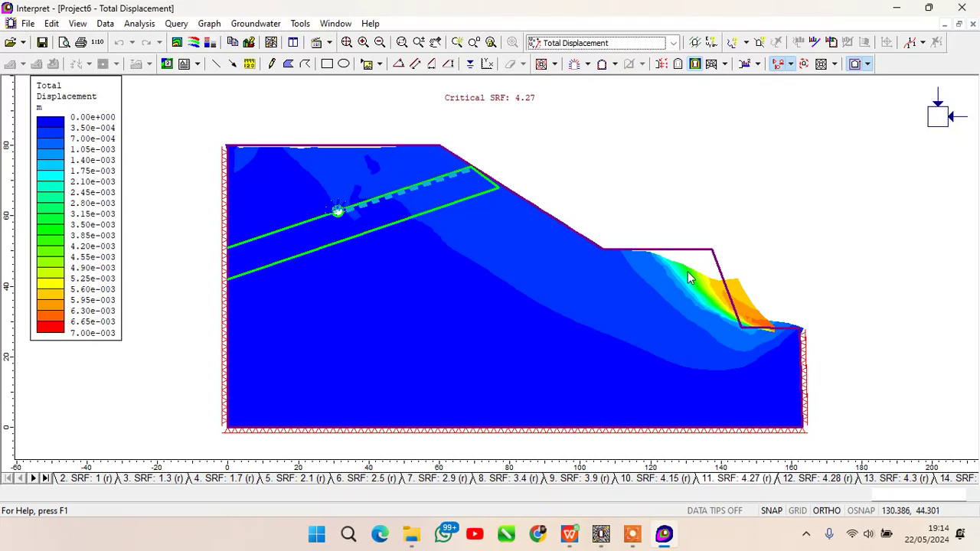
left_click(661, 65)
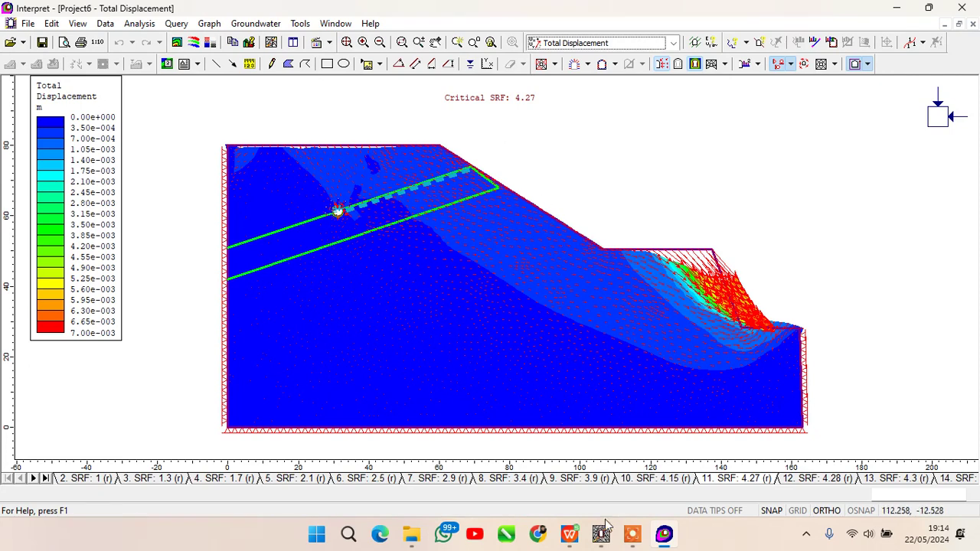
Step: Switch to the Soal FEM.xlsx spreadsheet to review the three required conditions and material data, returning to the Interpret results after each check
left_click(569, 534)
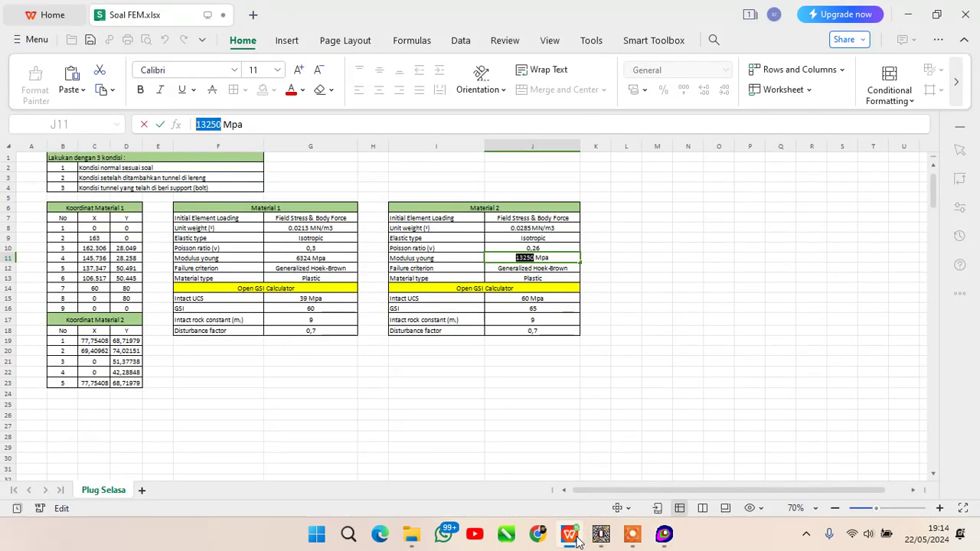
left_click(573, 536)
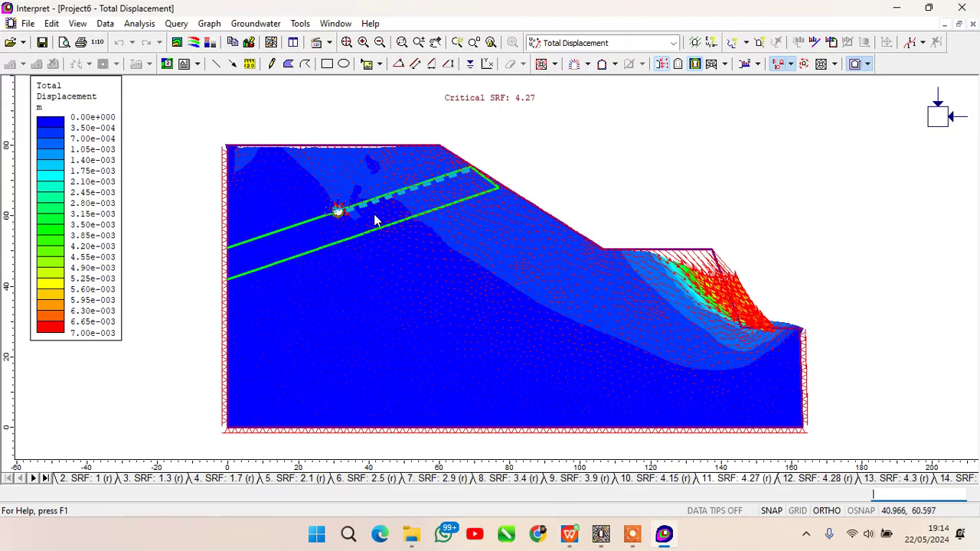
left_click(569, 533)
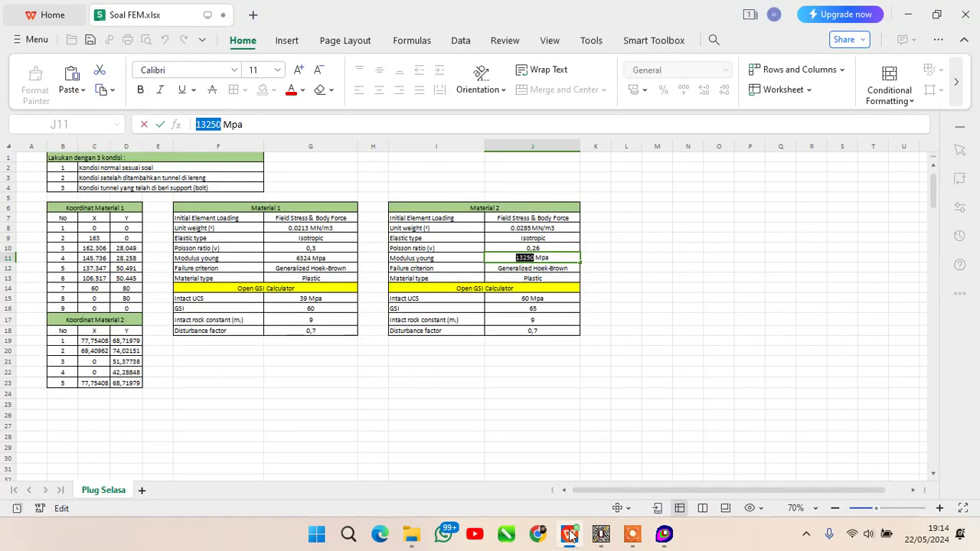
left_click(570, 534)
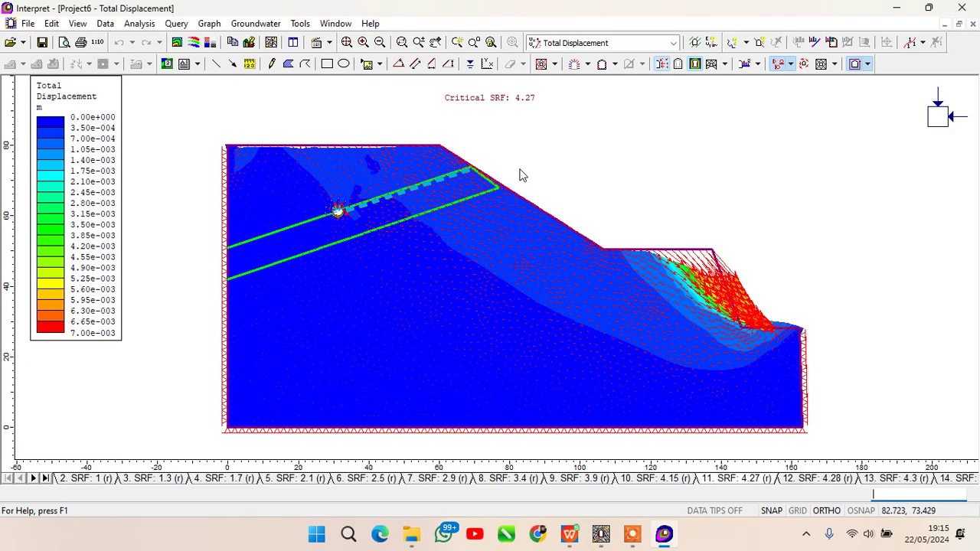
left_click(633, 540)
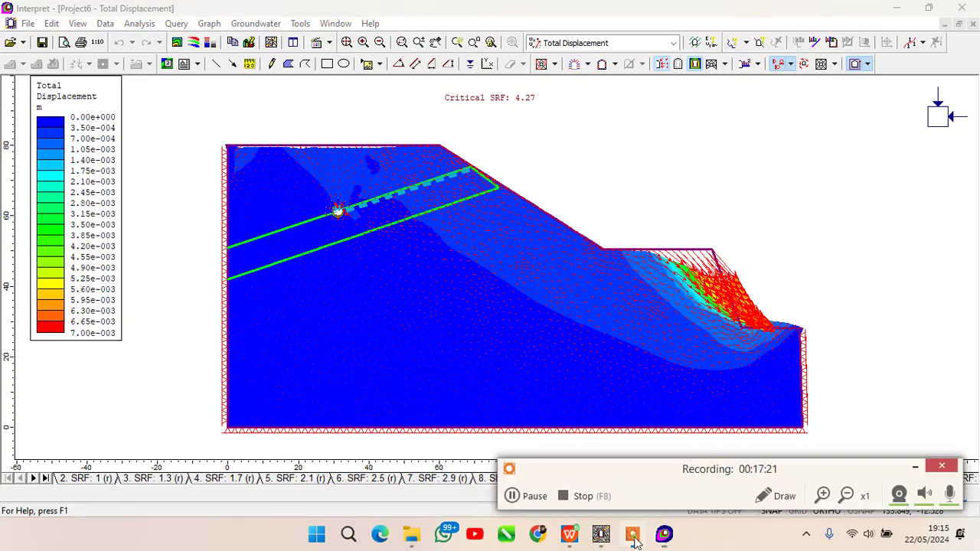